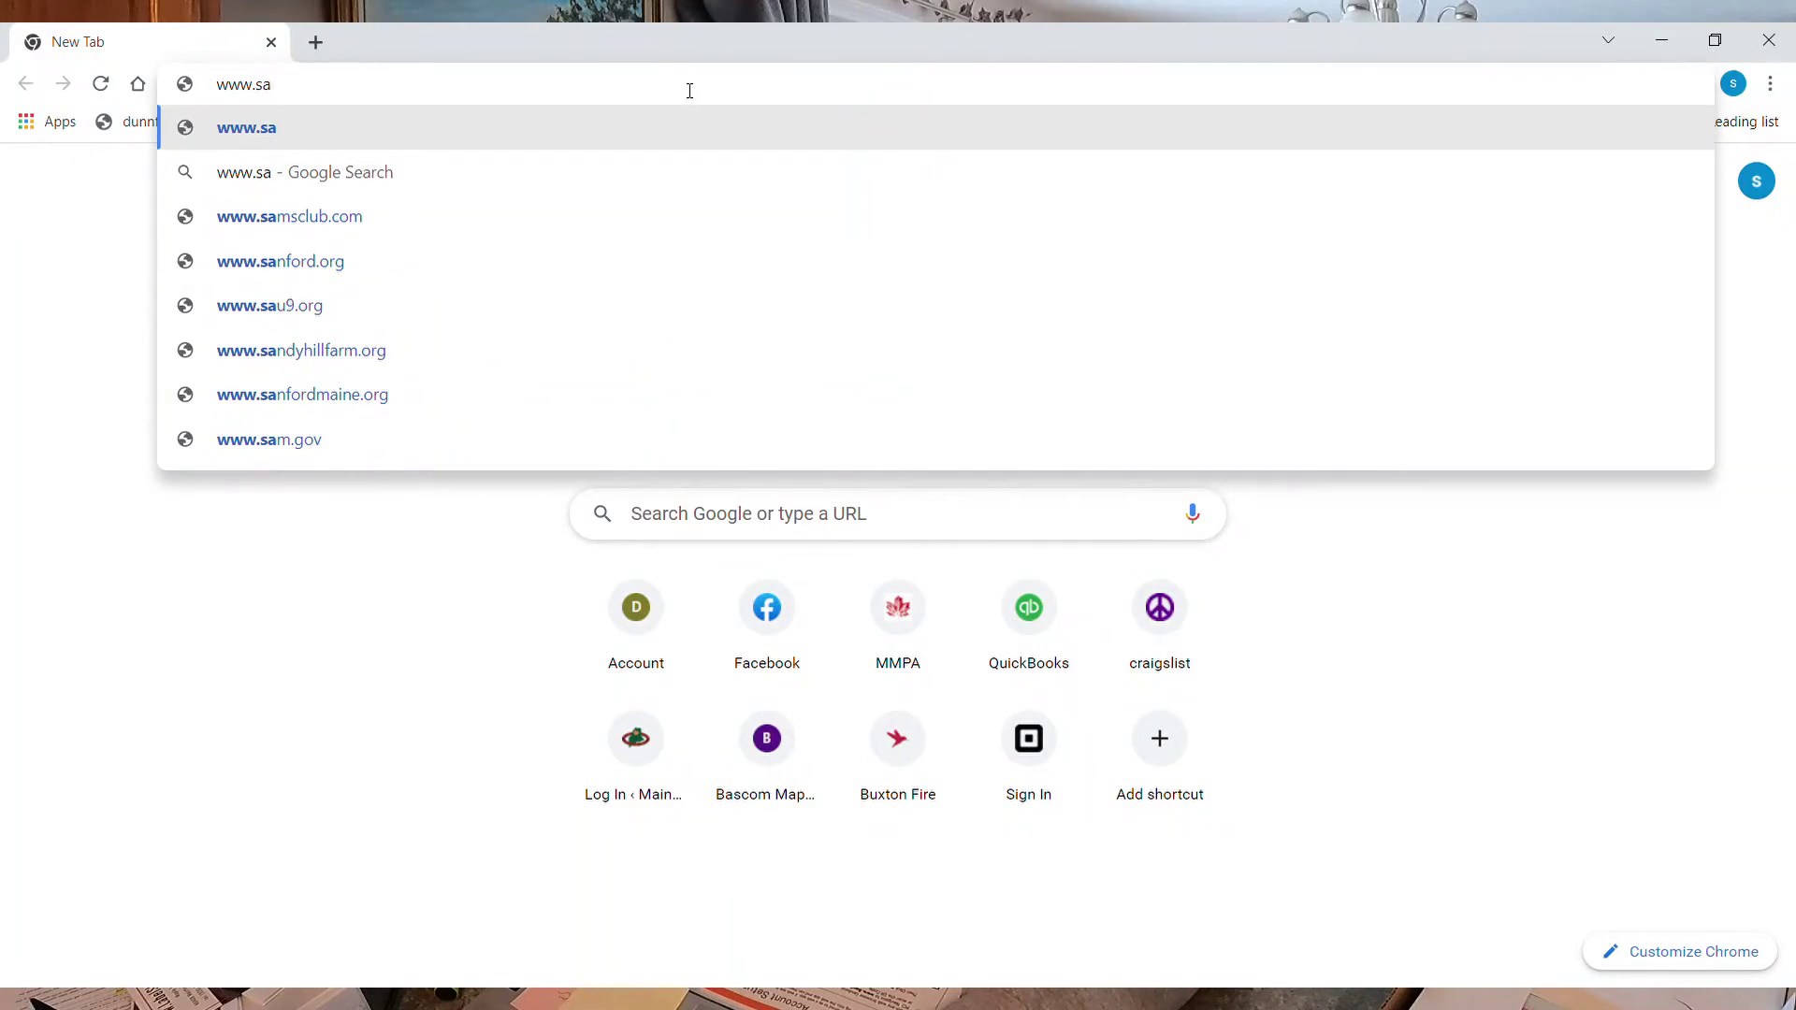
text(ps)
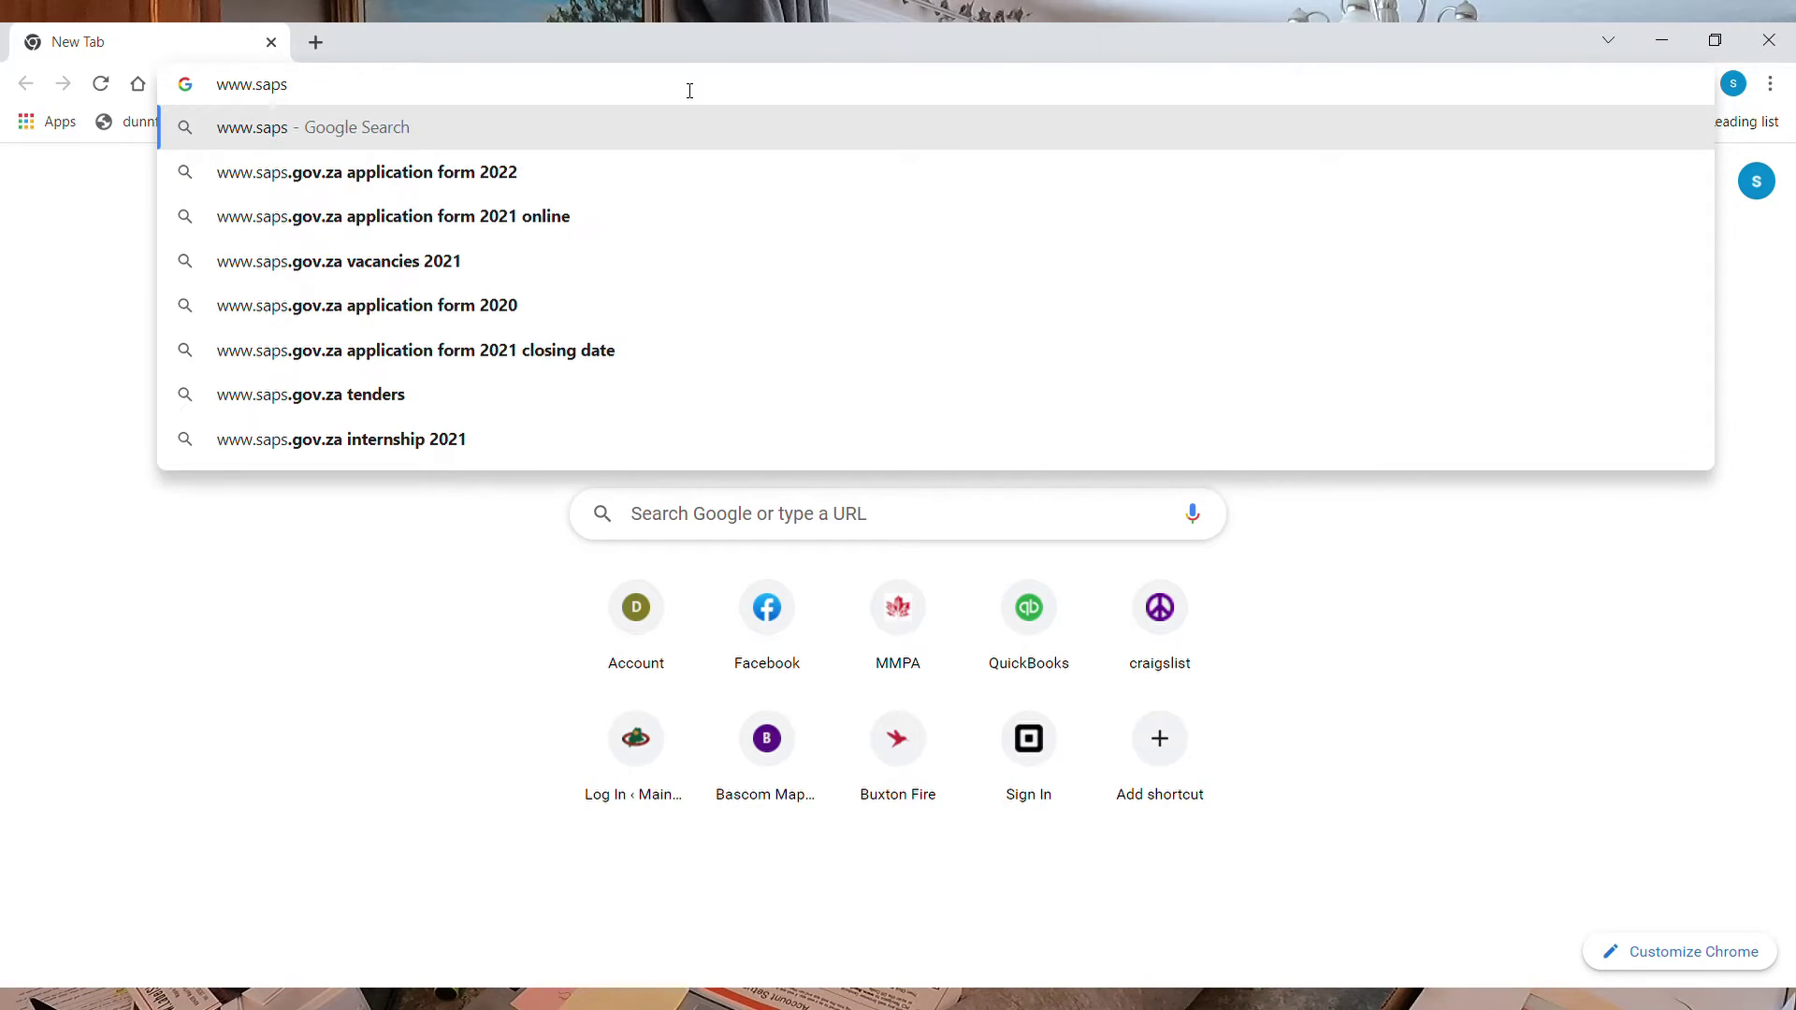
text(py)
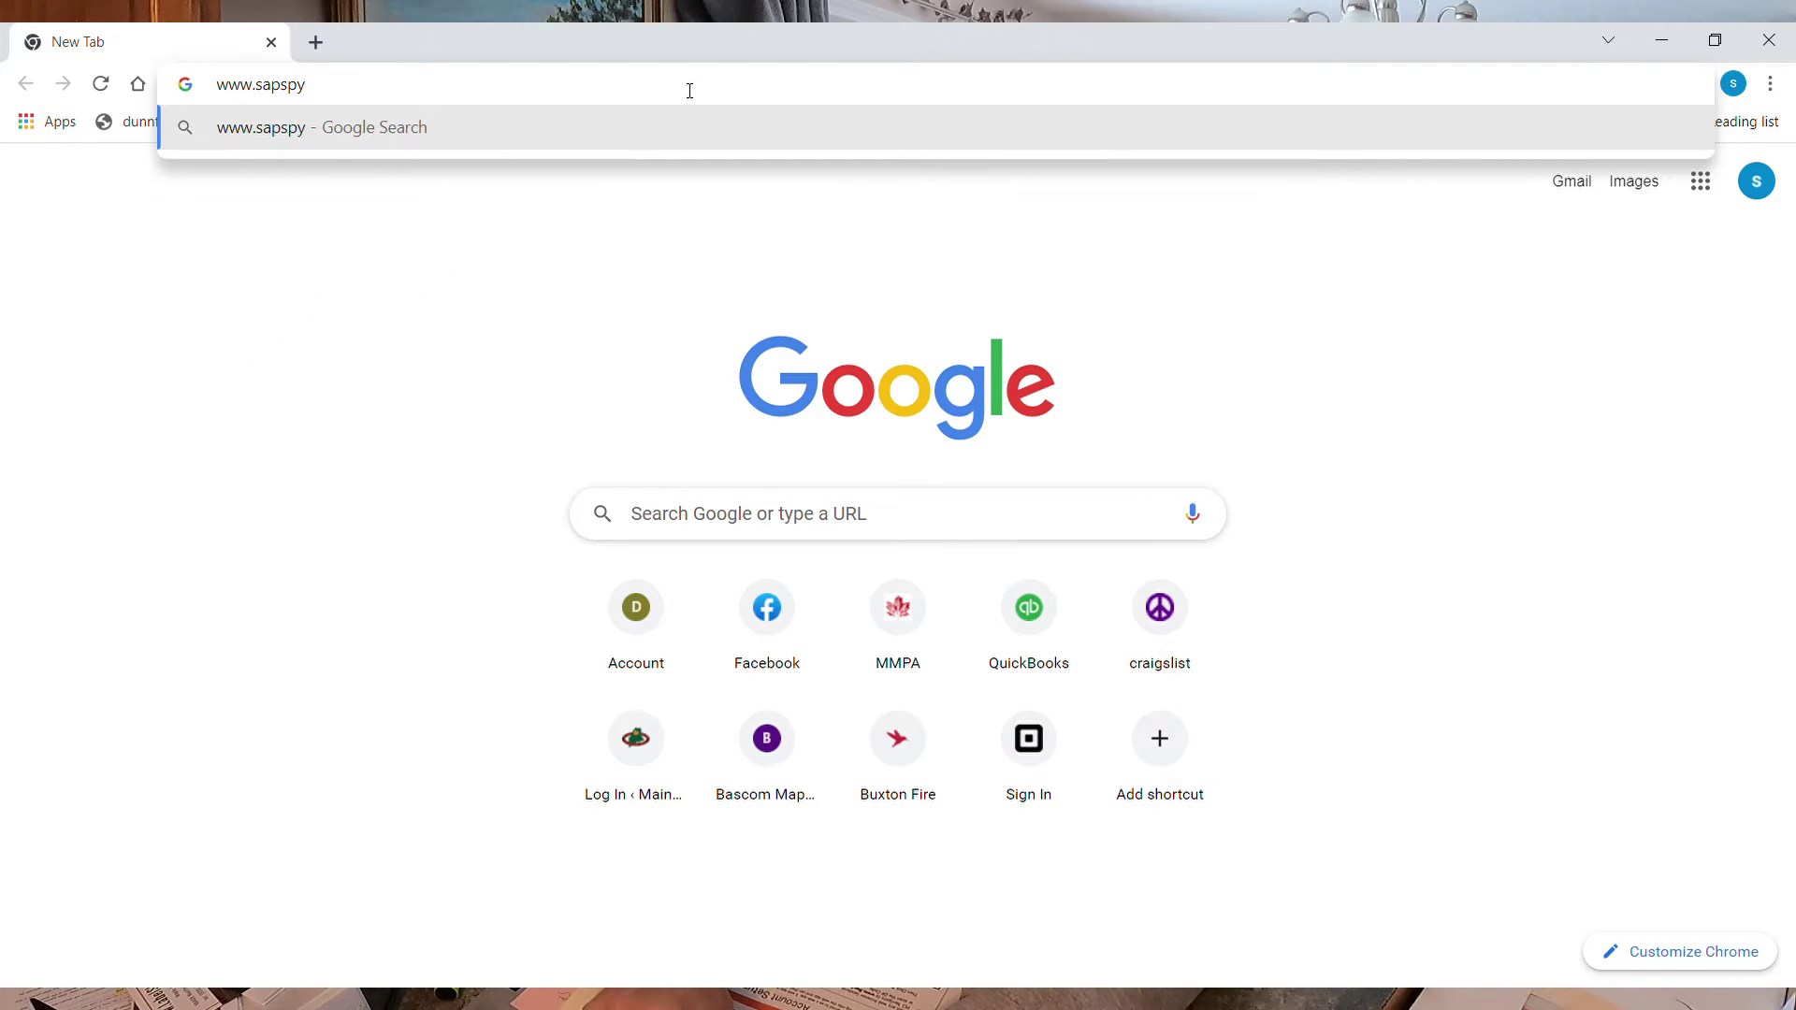
text(app.)
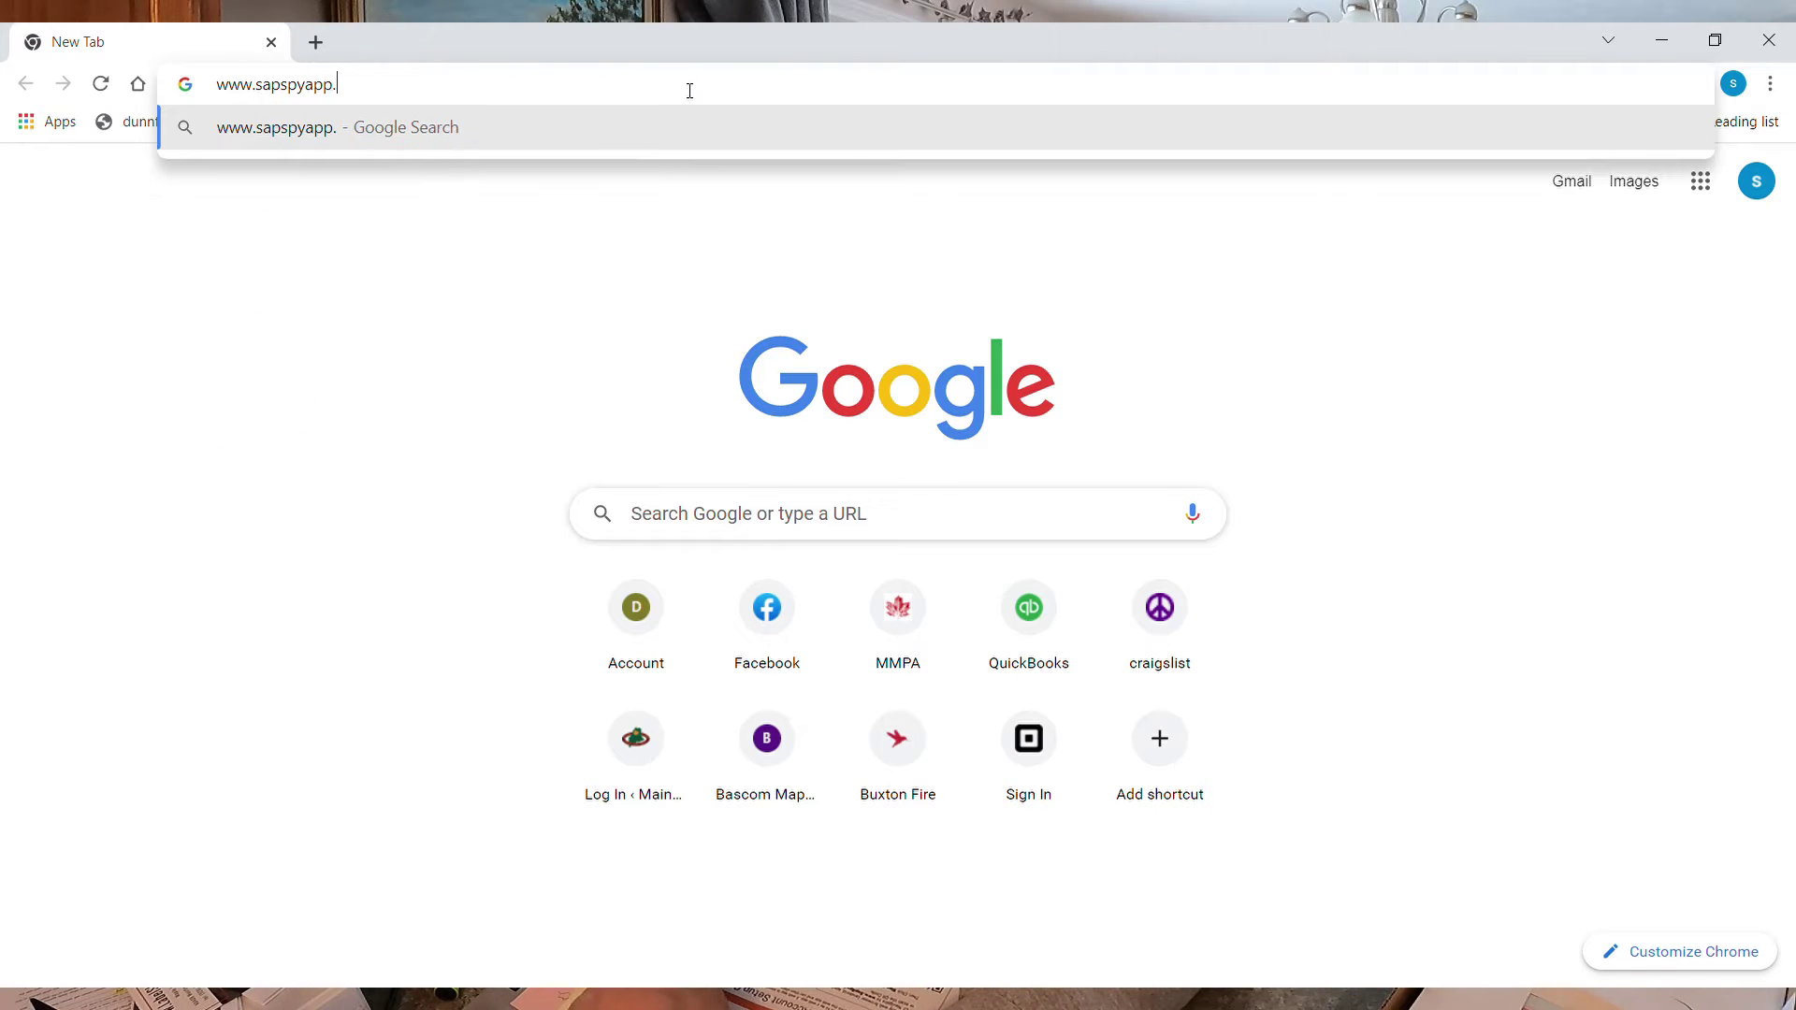
text(com)
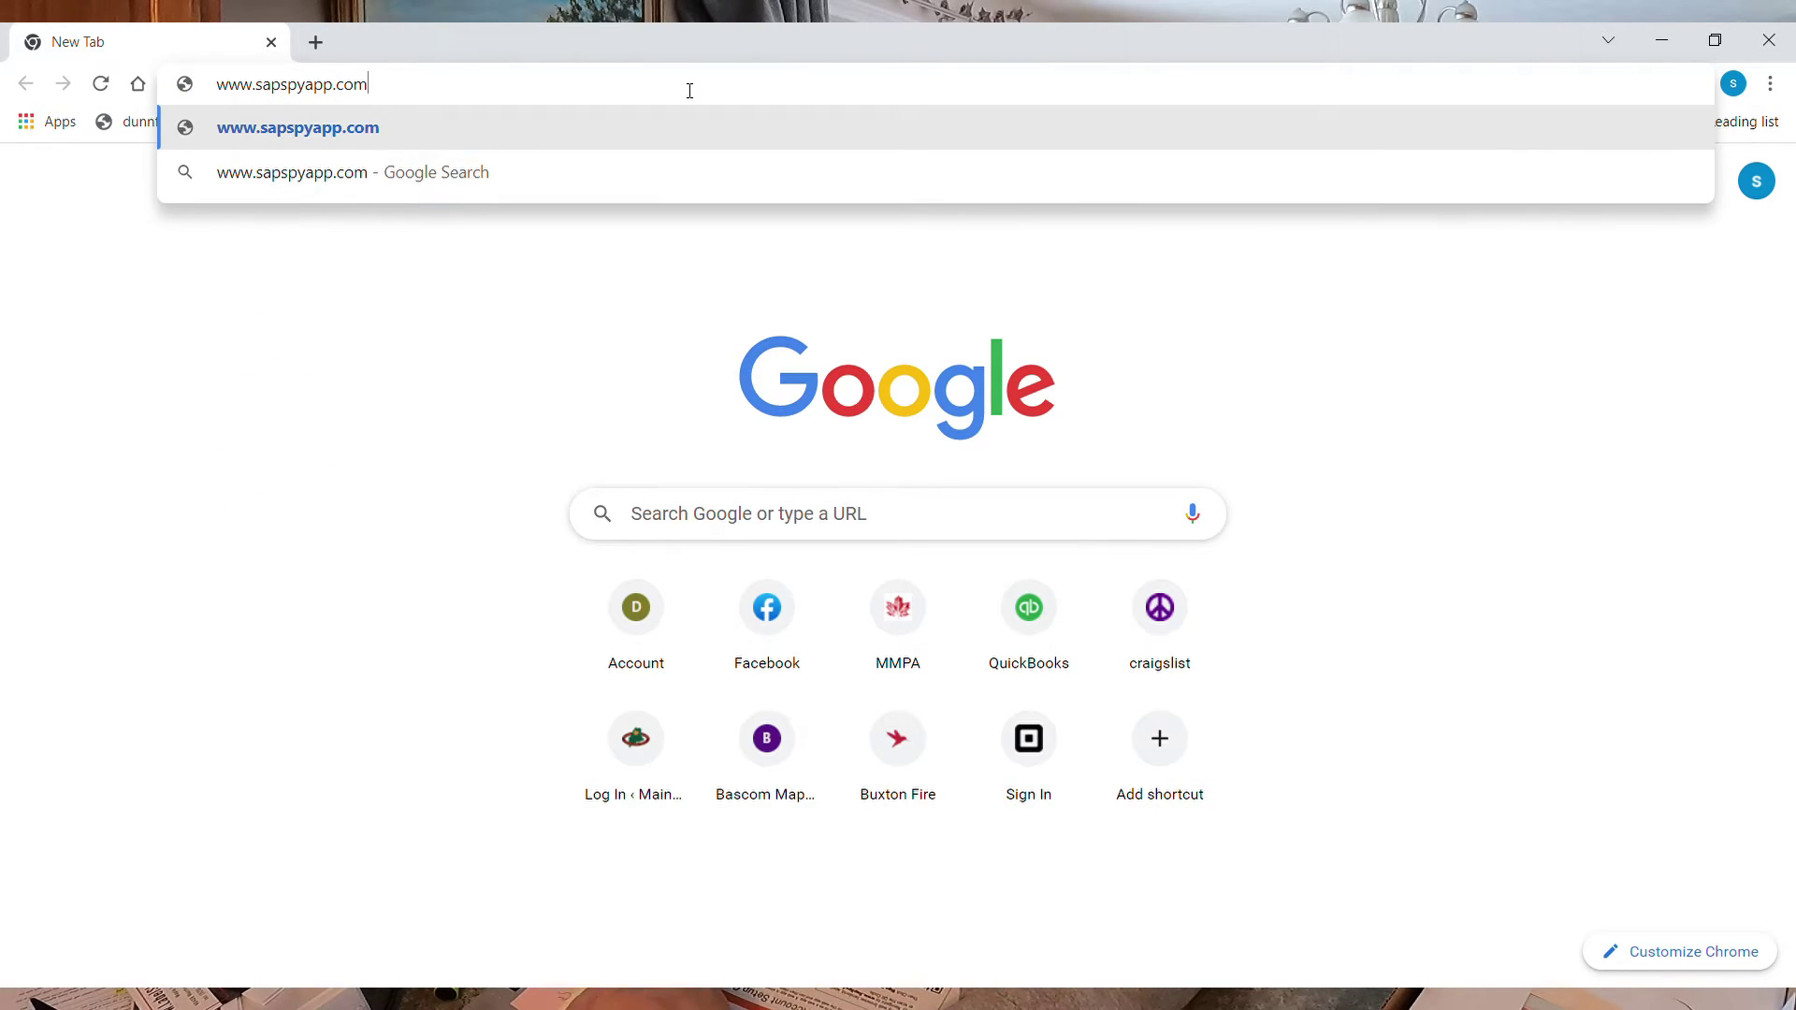
key(Return)
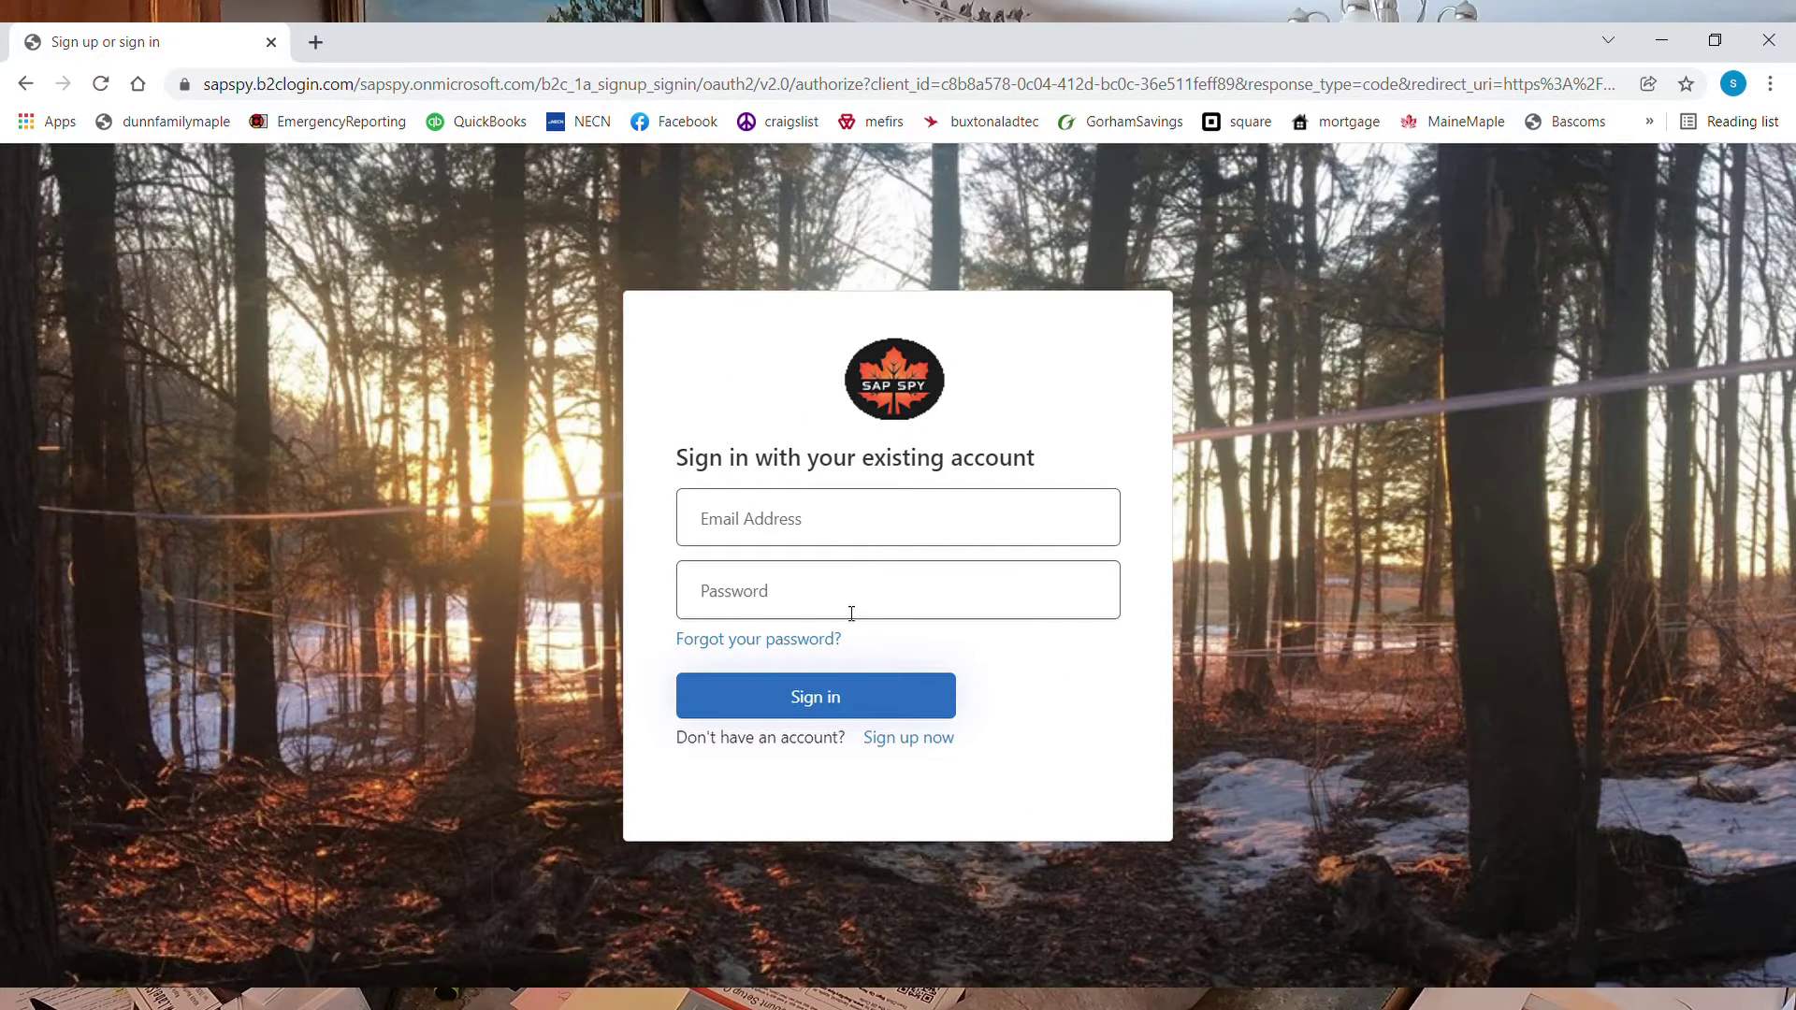
Begin signing up for a new account, filling the e-mail field from the autofill suggestion
click(908, 740)
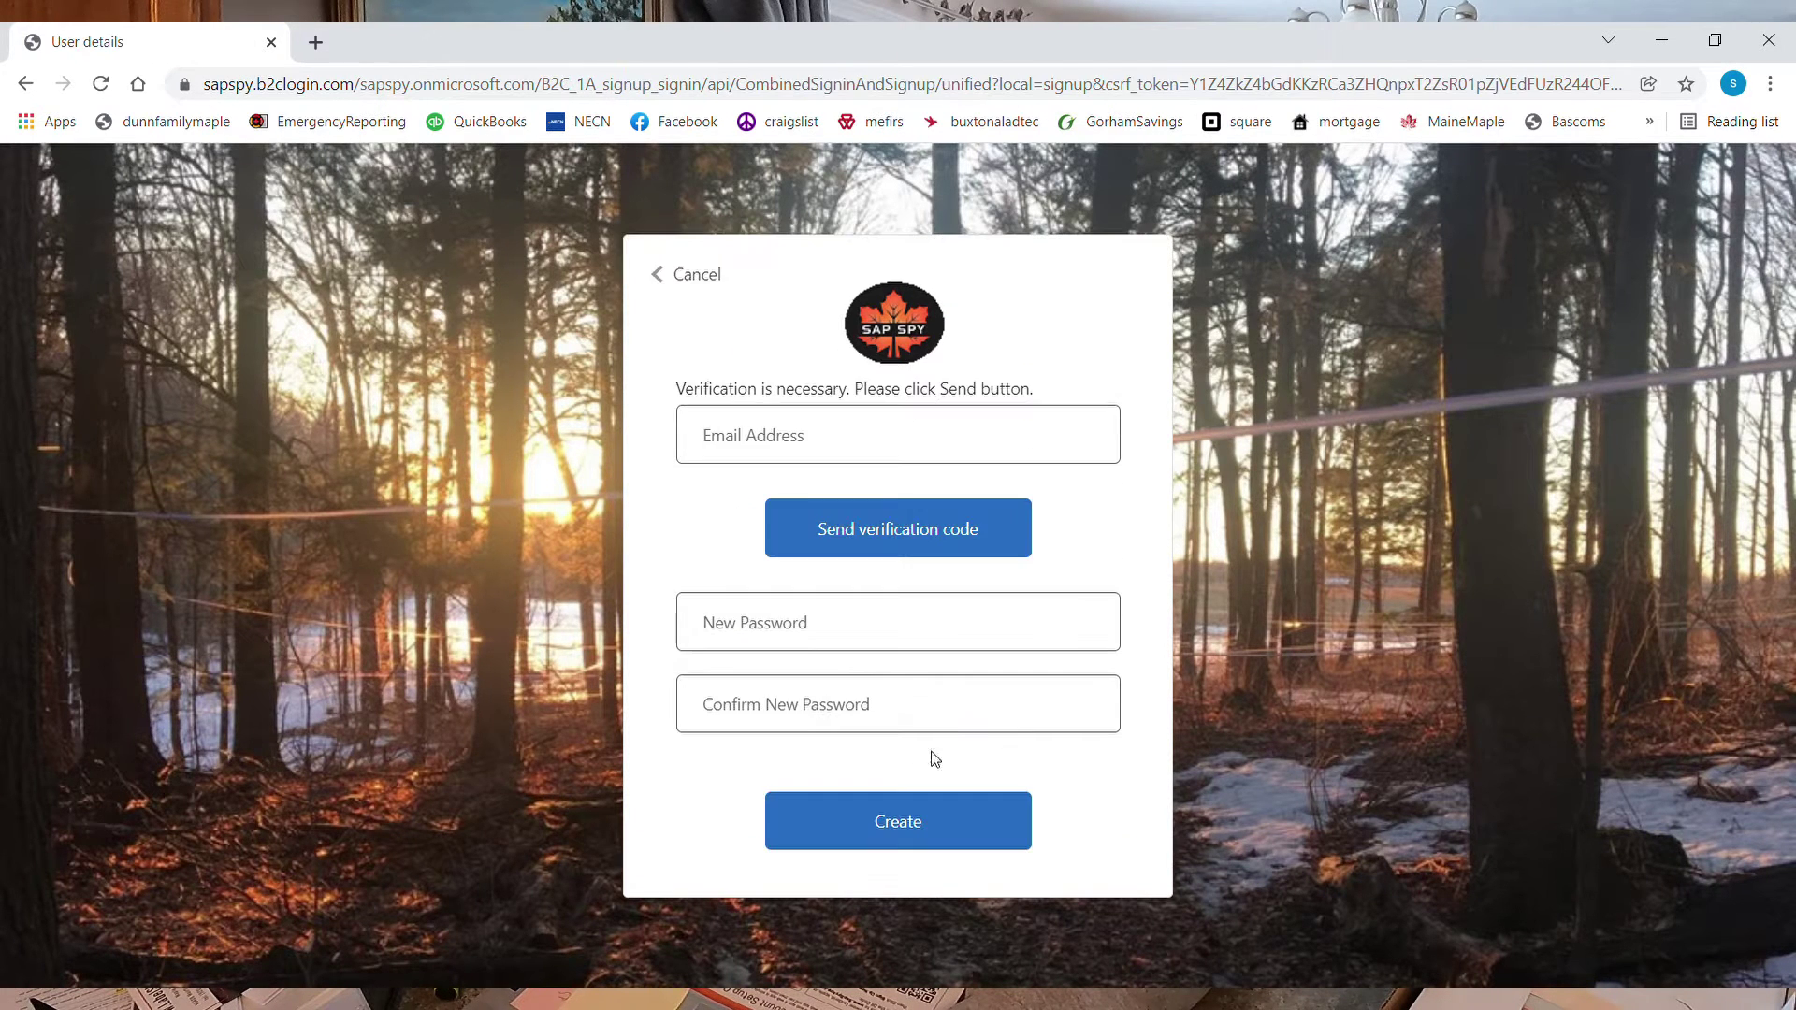
click(823, 449)
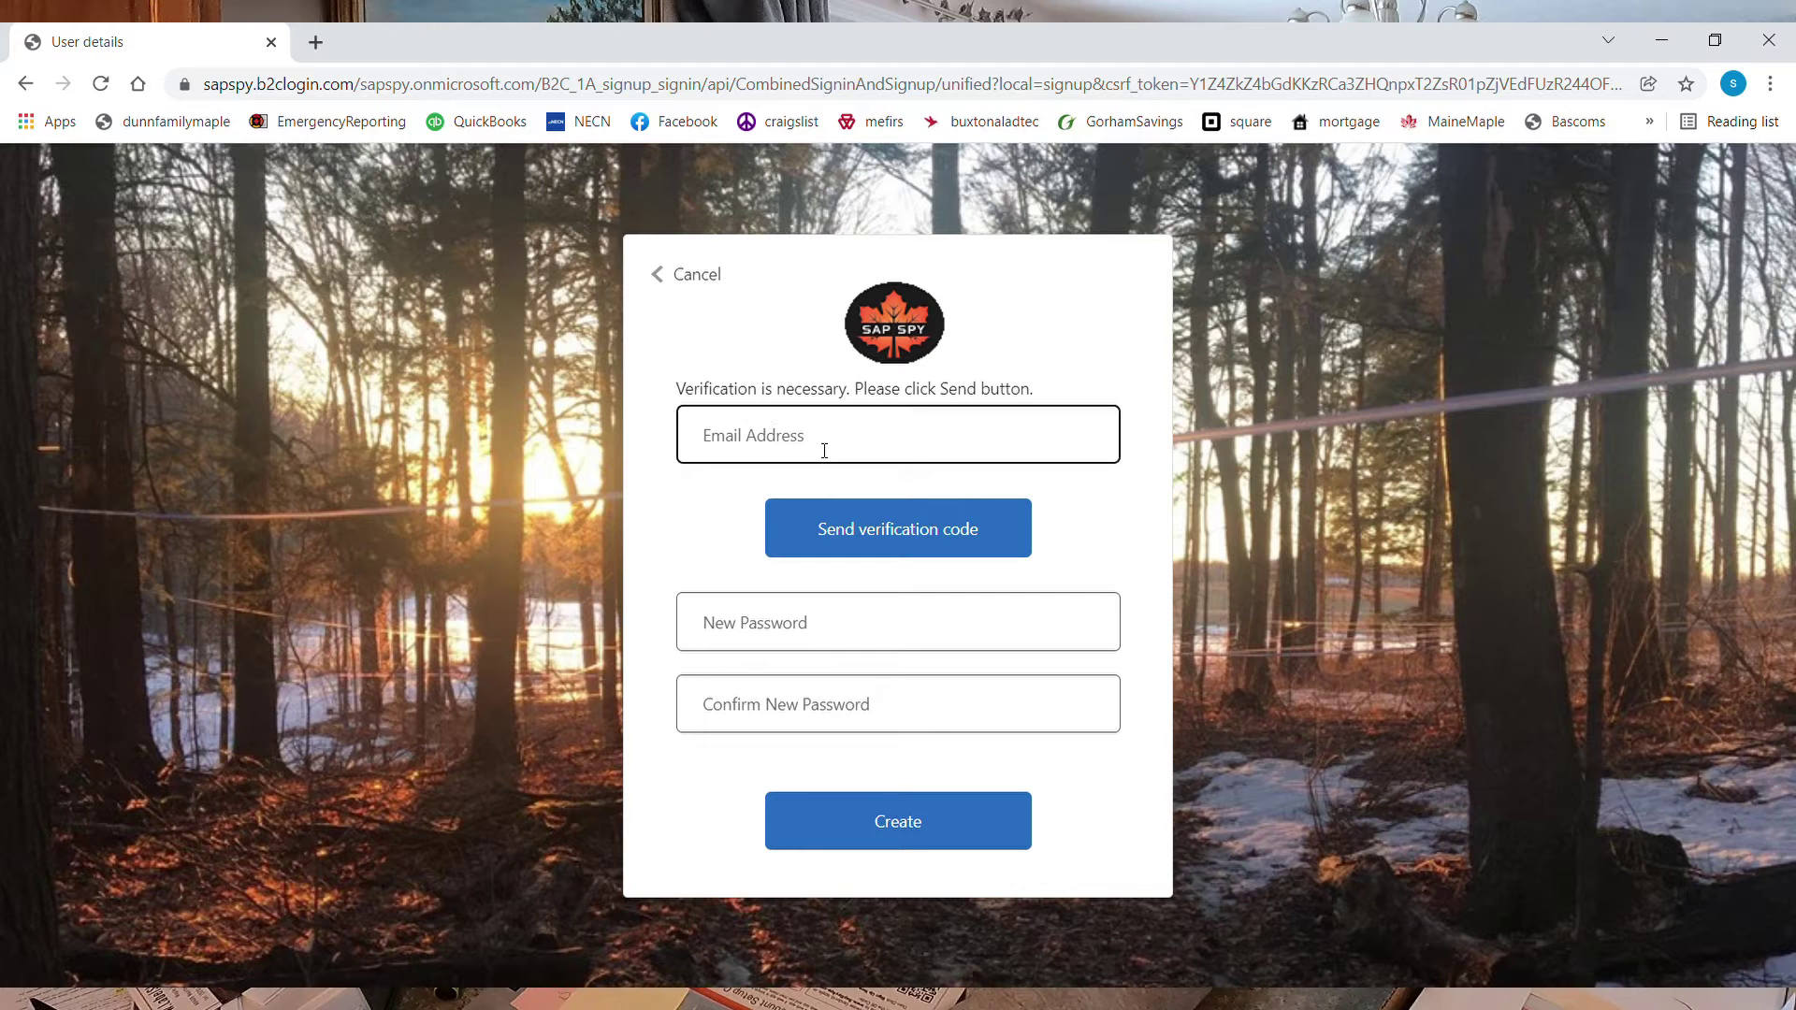
click(855, 501)
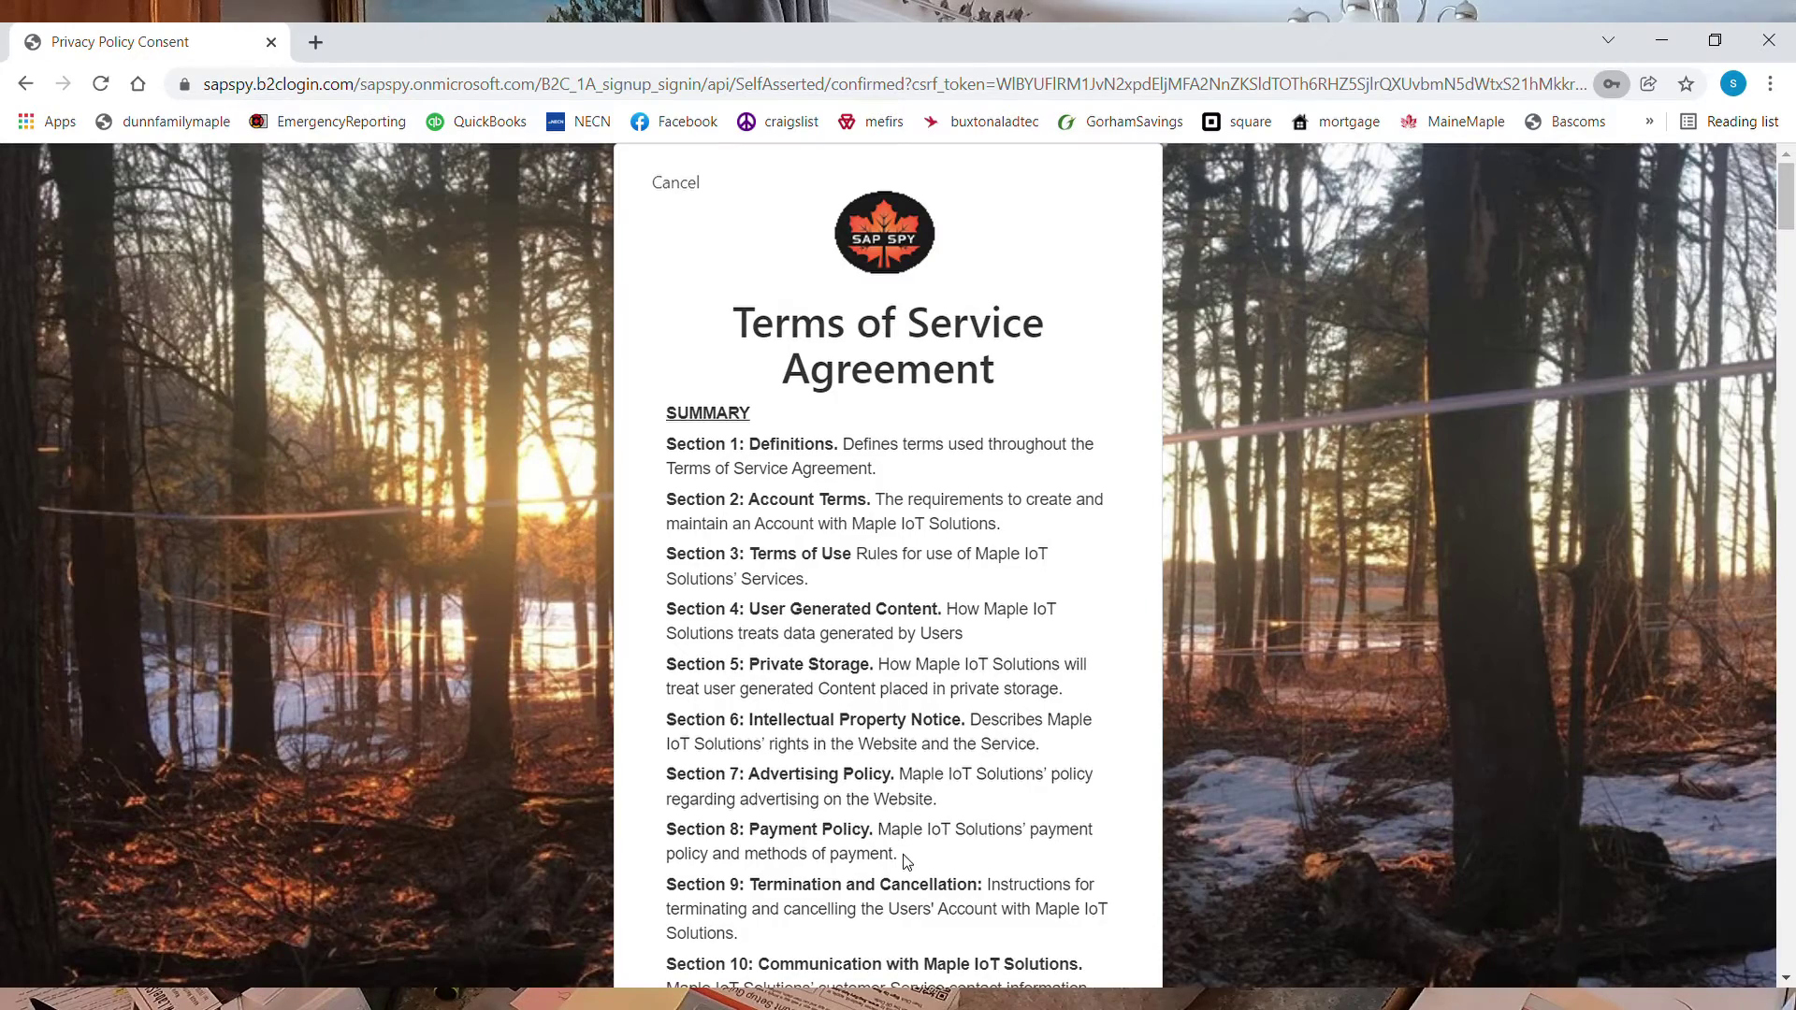
Scroll to the end of the Terms of Service, tick 'I am agreeing' and continue
scroll(1074, 716, down, 20)
scroll(1038, 707, down, 20)
scroll(1037, 703, down, 15)
click(697, 807)
click(845, 889)
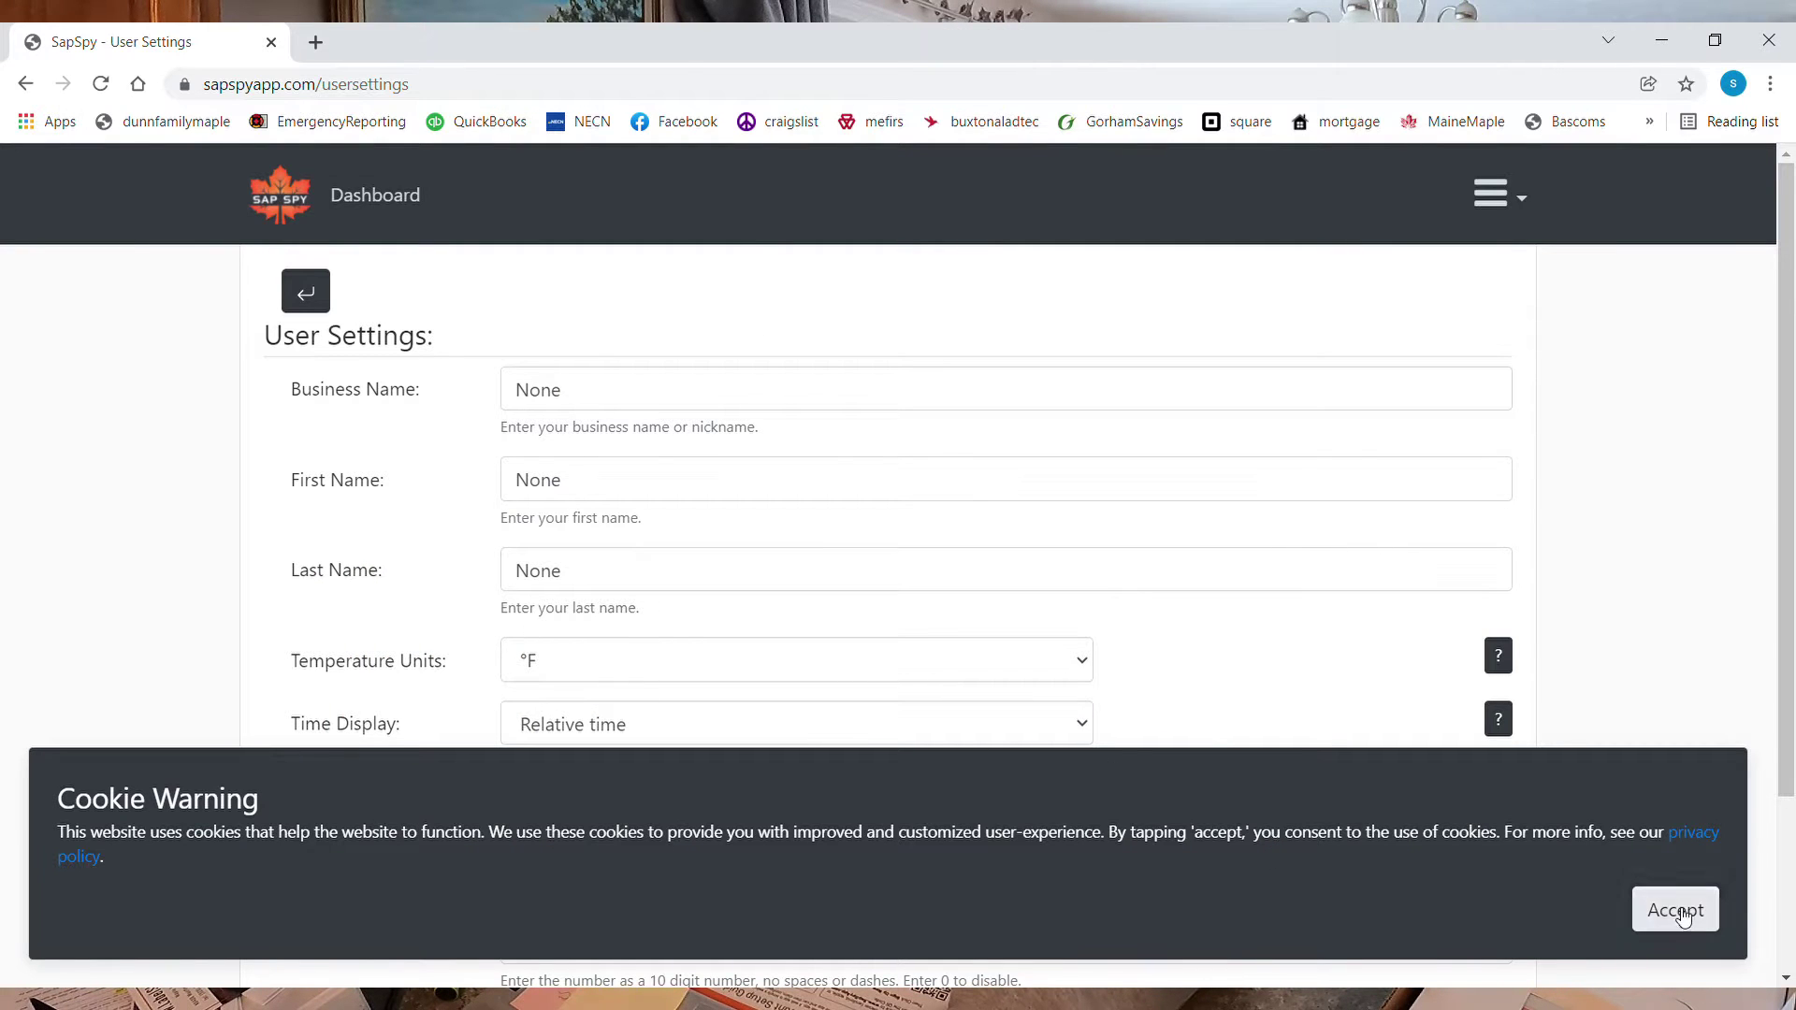
Accept cookies, then enter the business name and the user's first and last names
click(1675, 909)
click(620, 407)
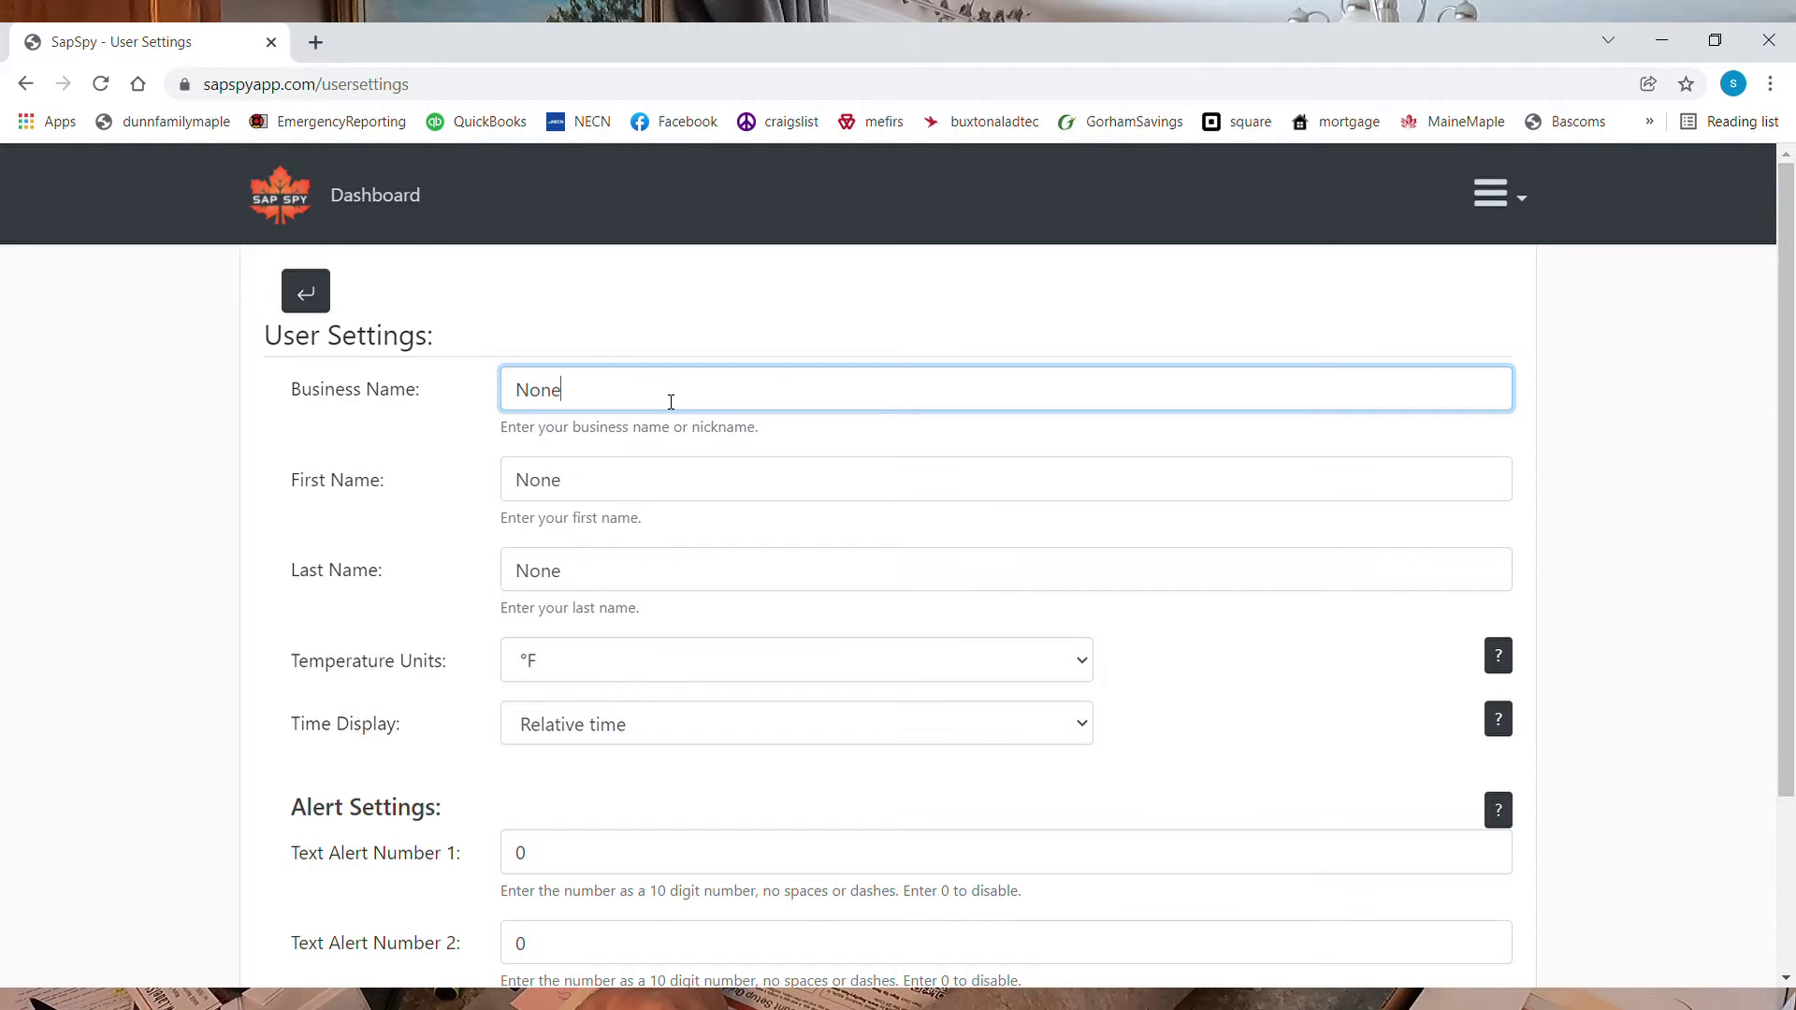
drag(666, 402, 455, 390)
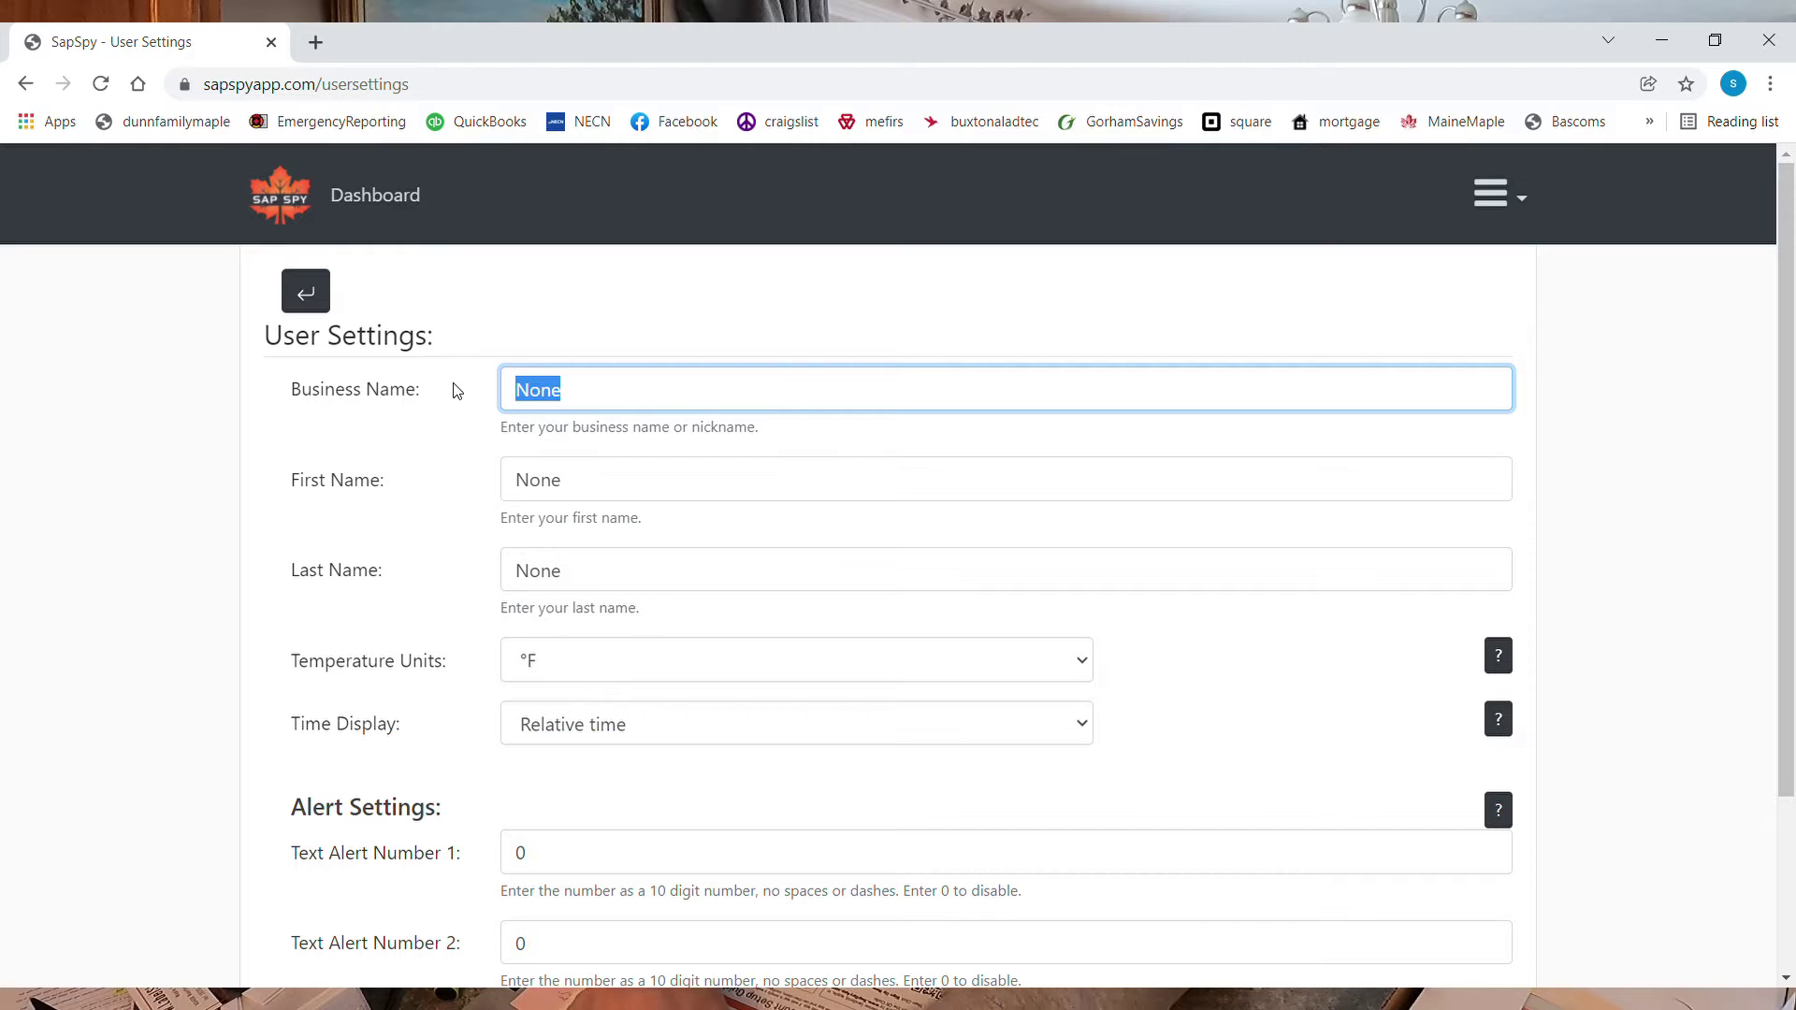
text(Dunn)
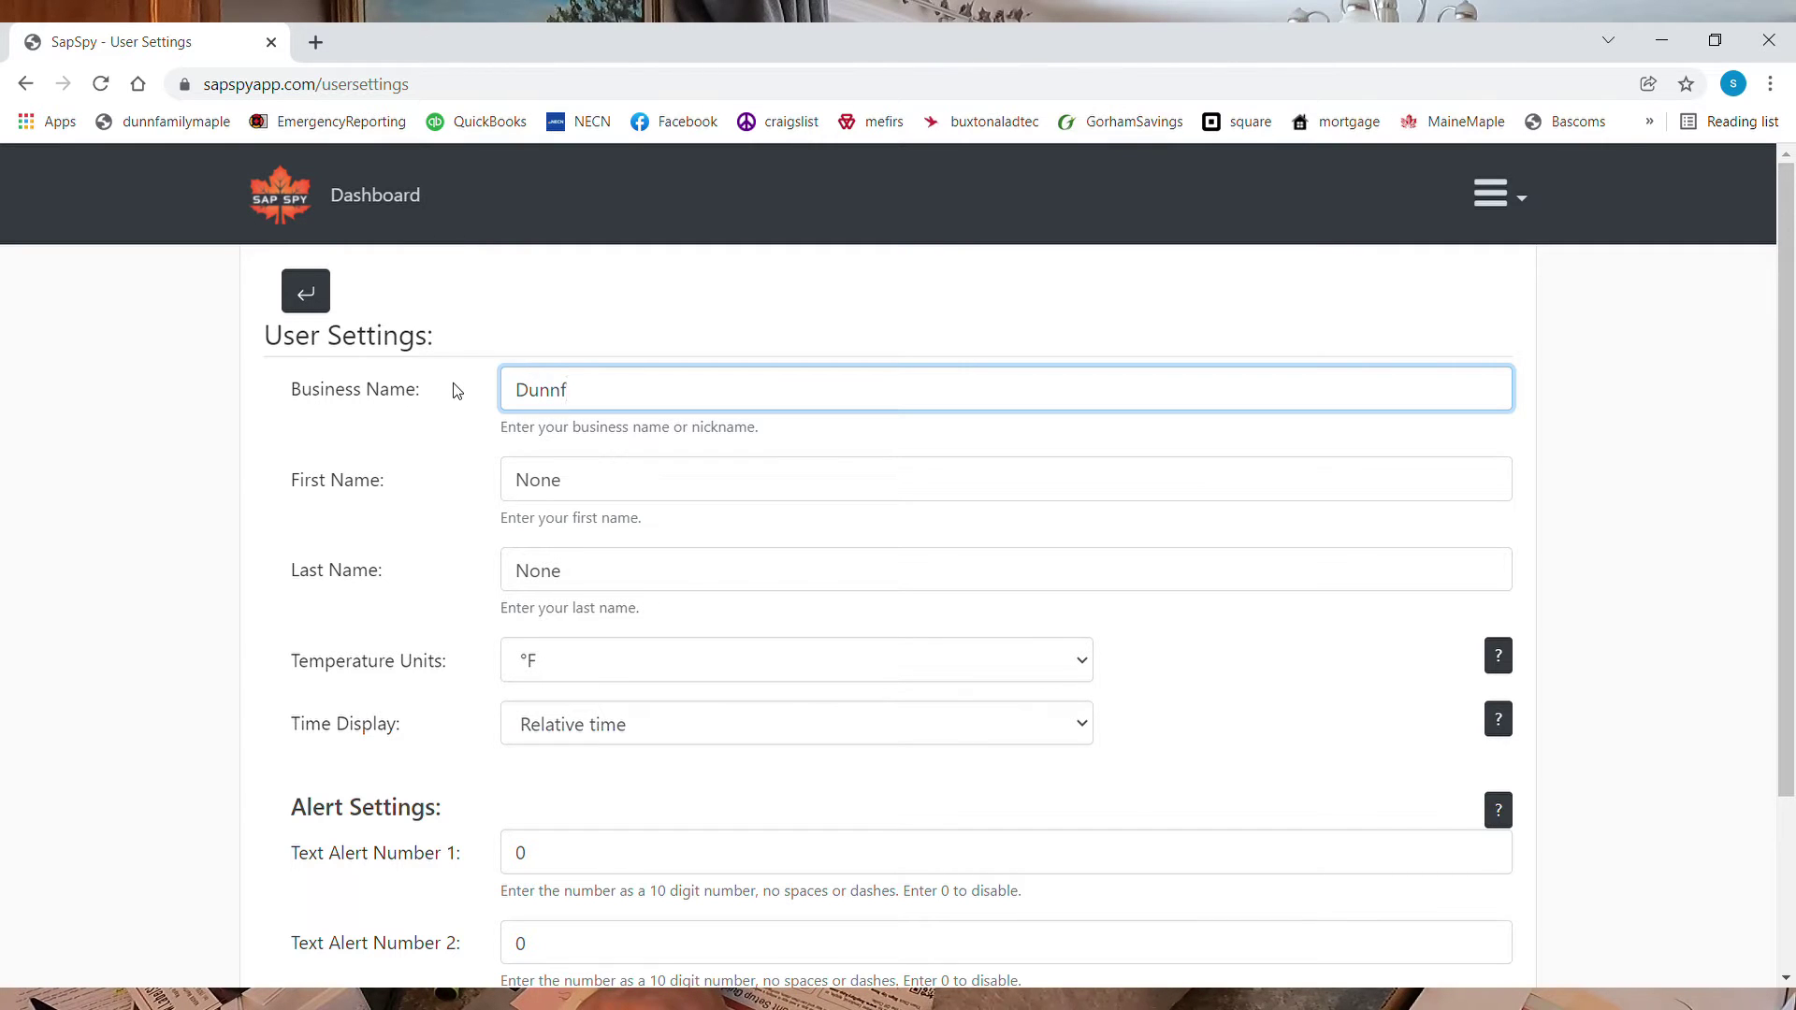
text( Family Maple)
key(Tab)
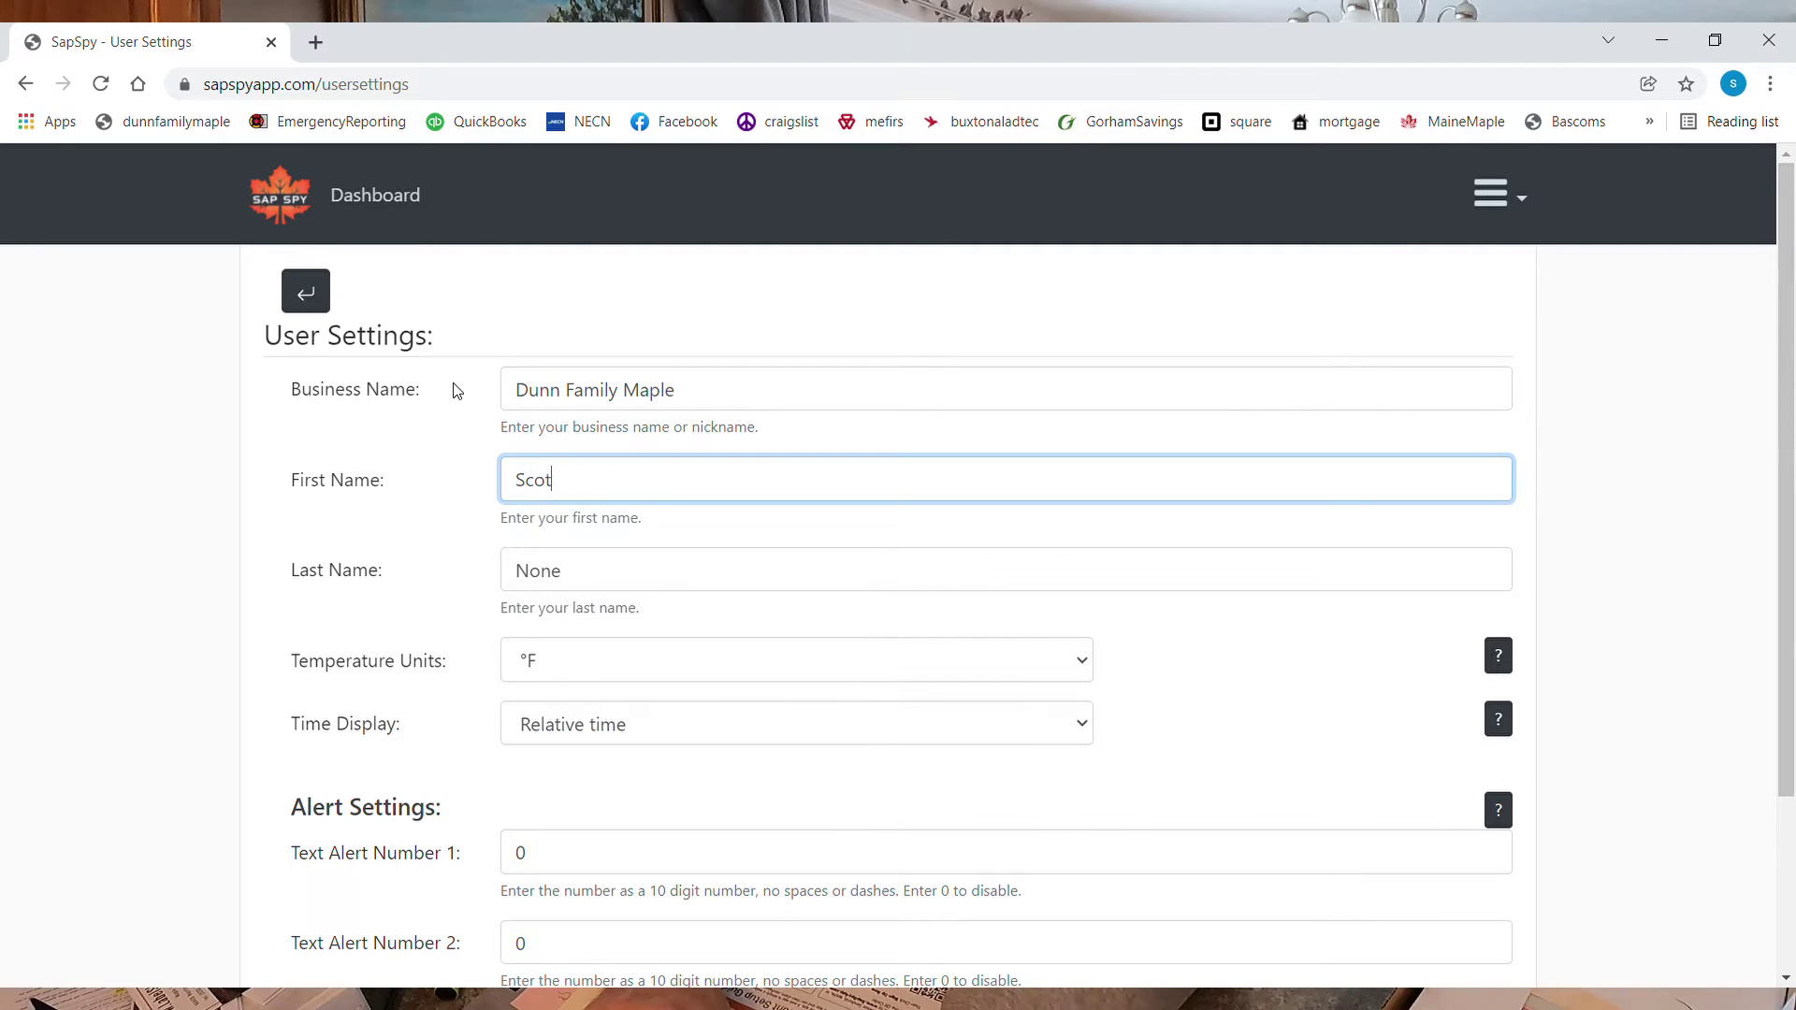
key(Tab)
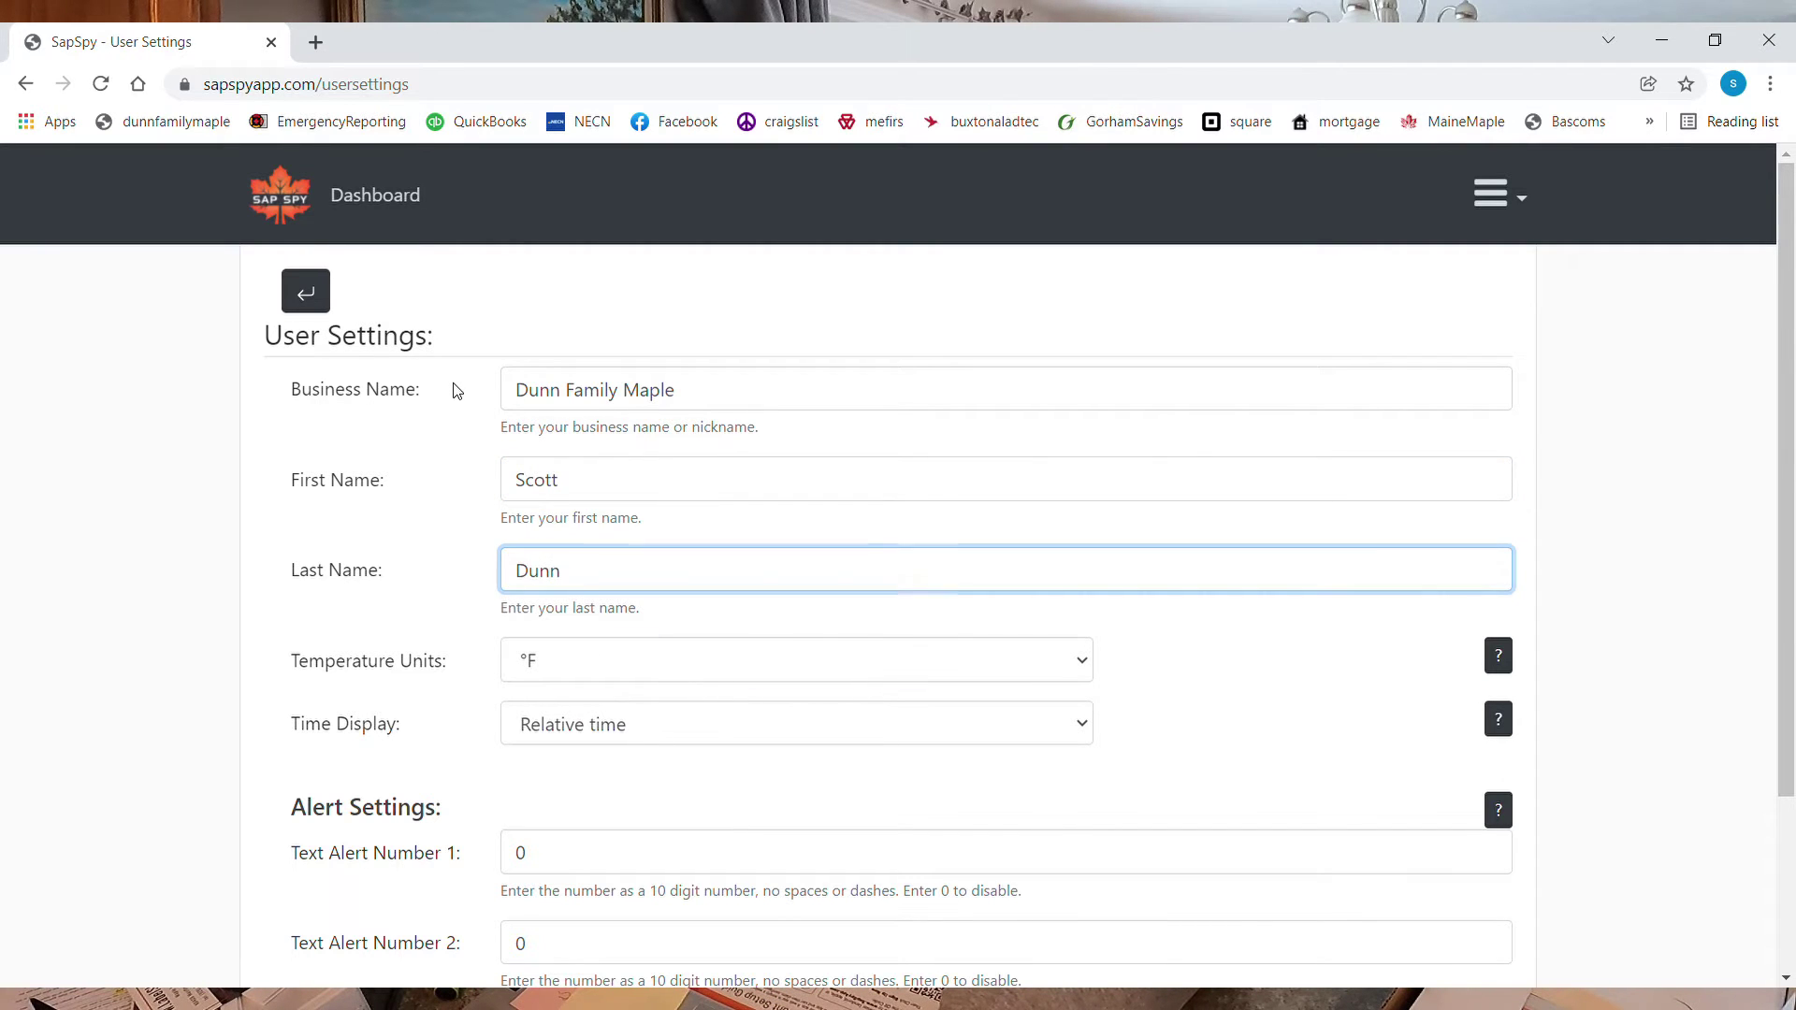
Move past temperature units and show the Time Display help explanation
key(Tab)
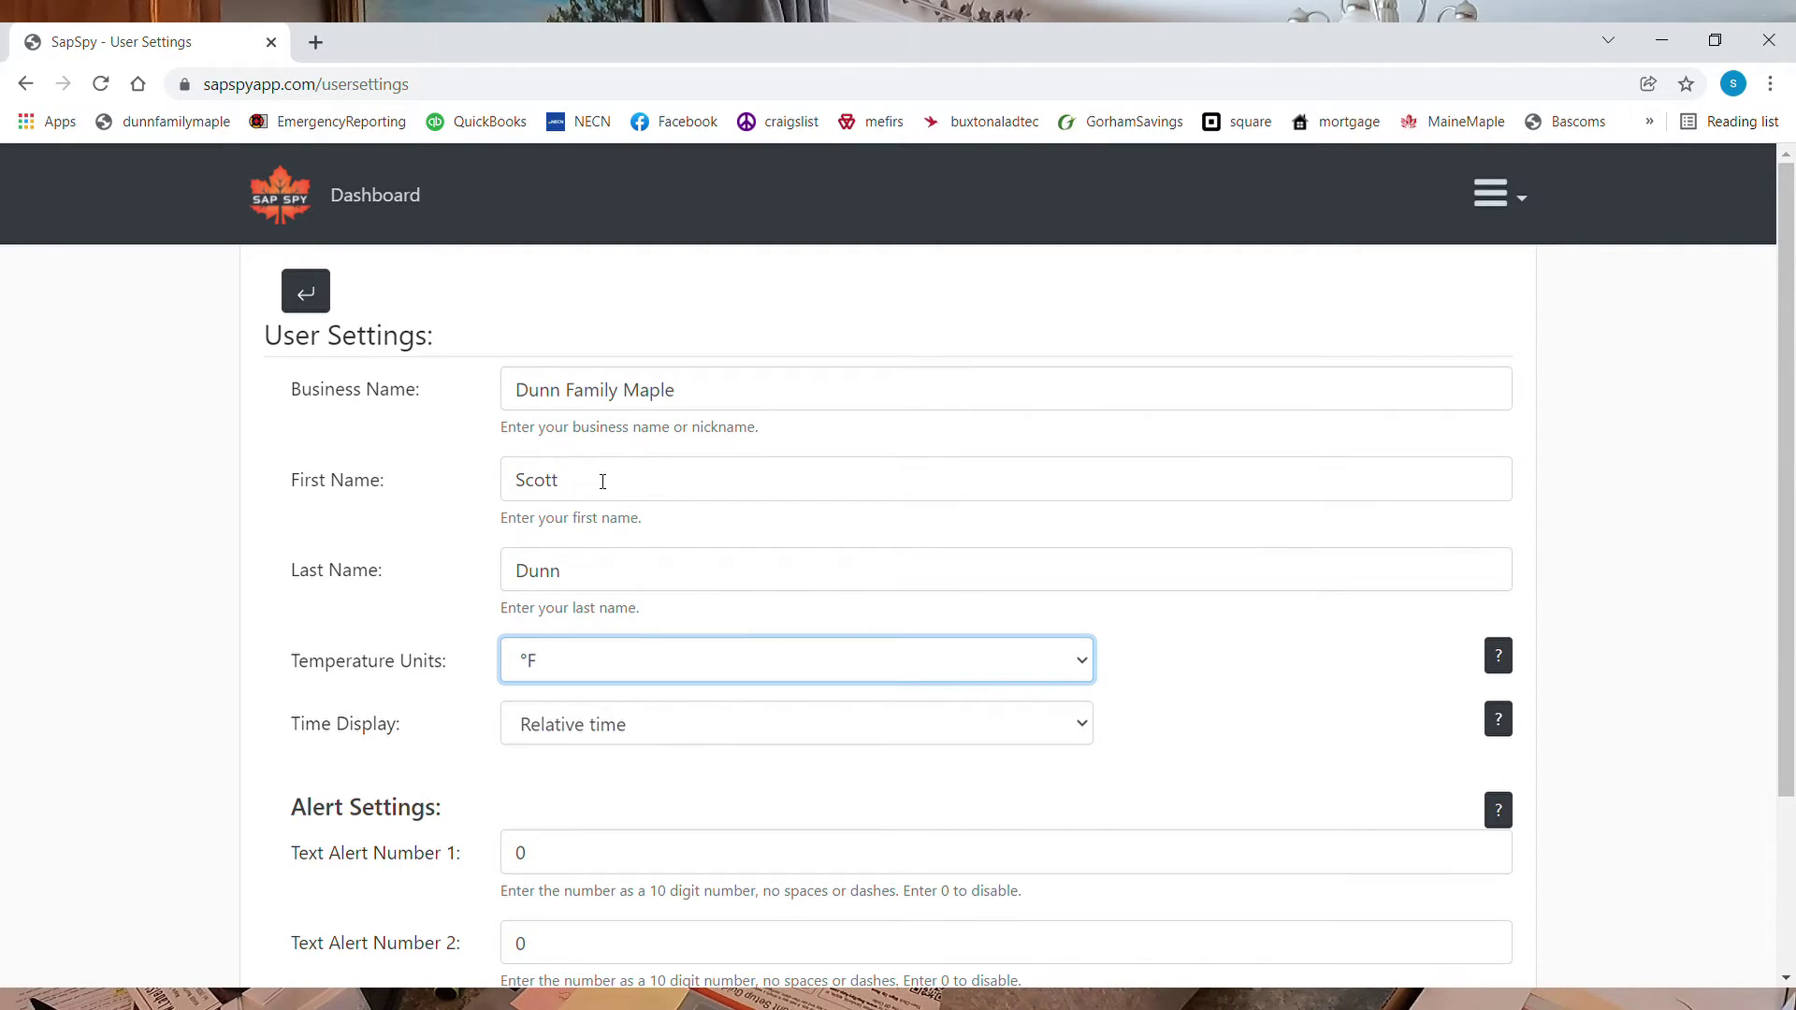
key(Tab)
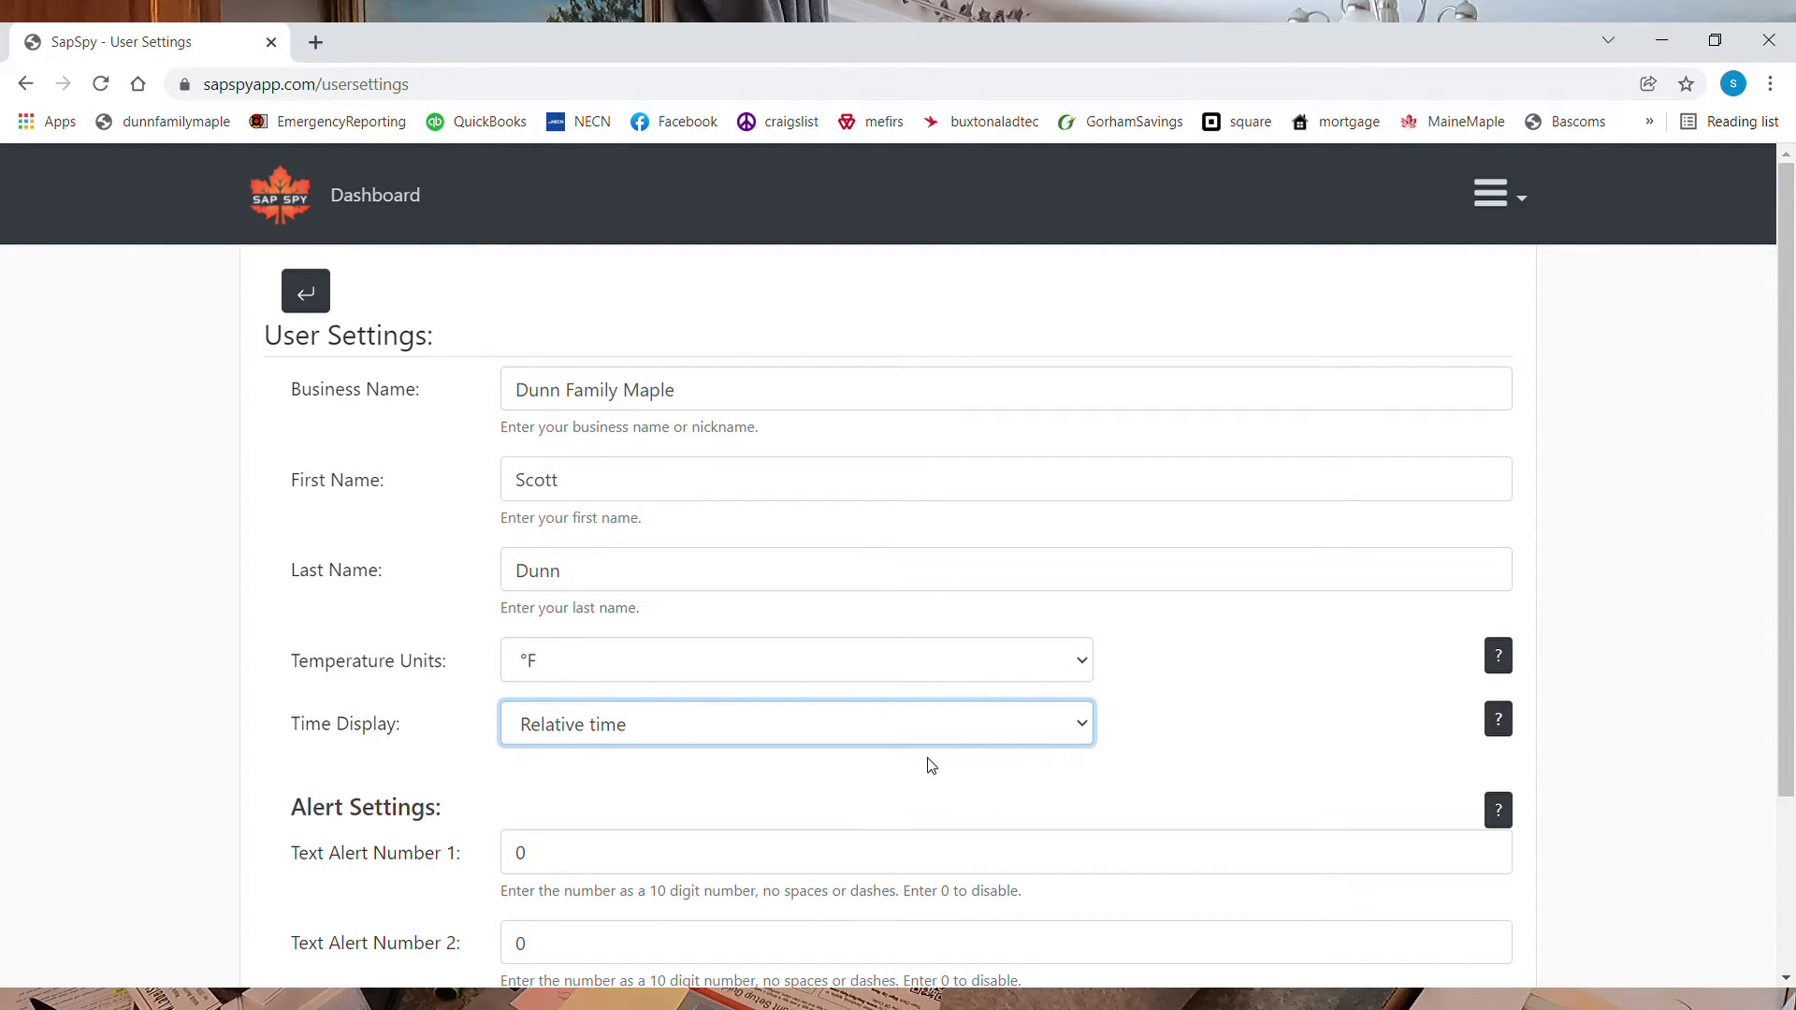
click(1496, 722)
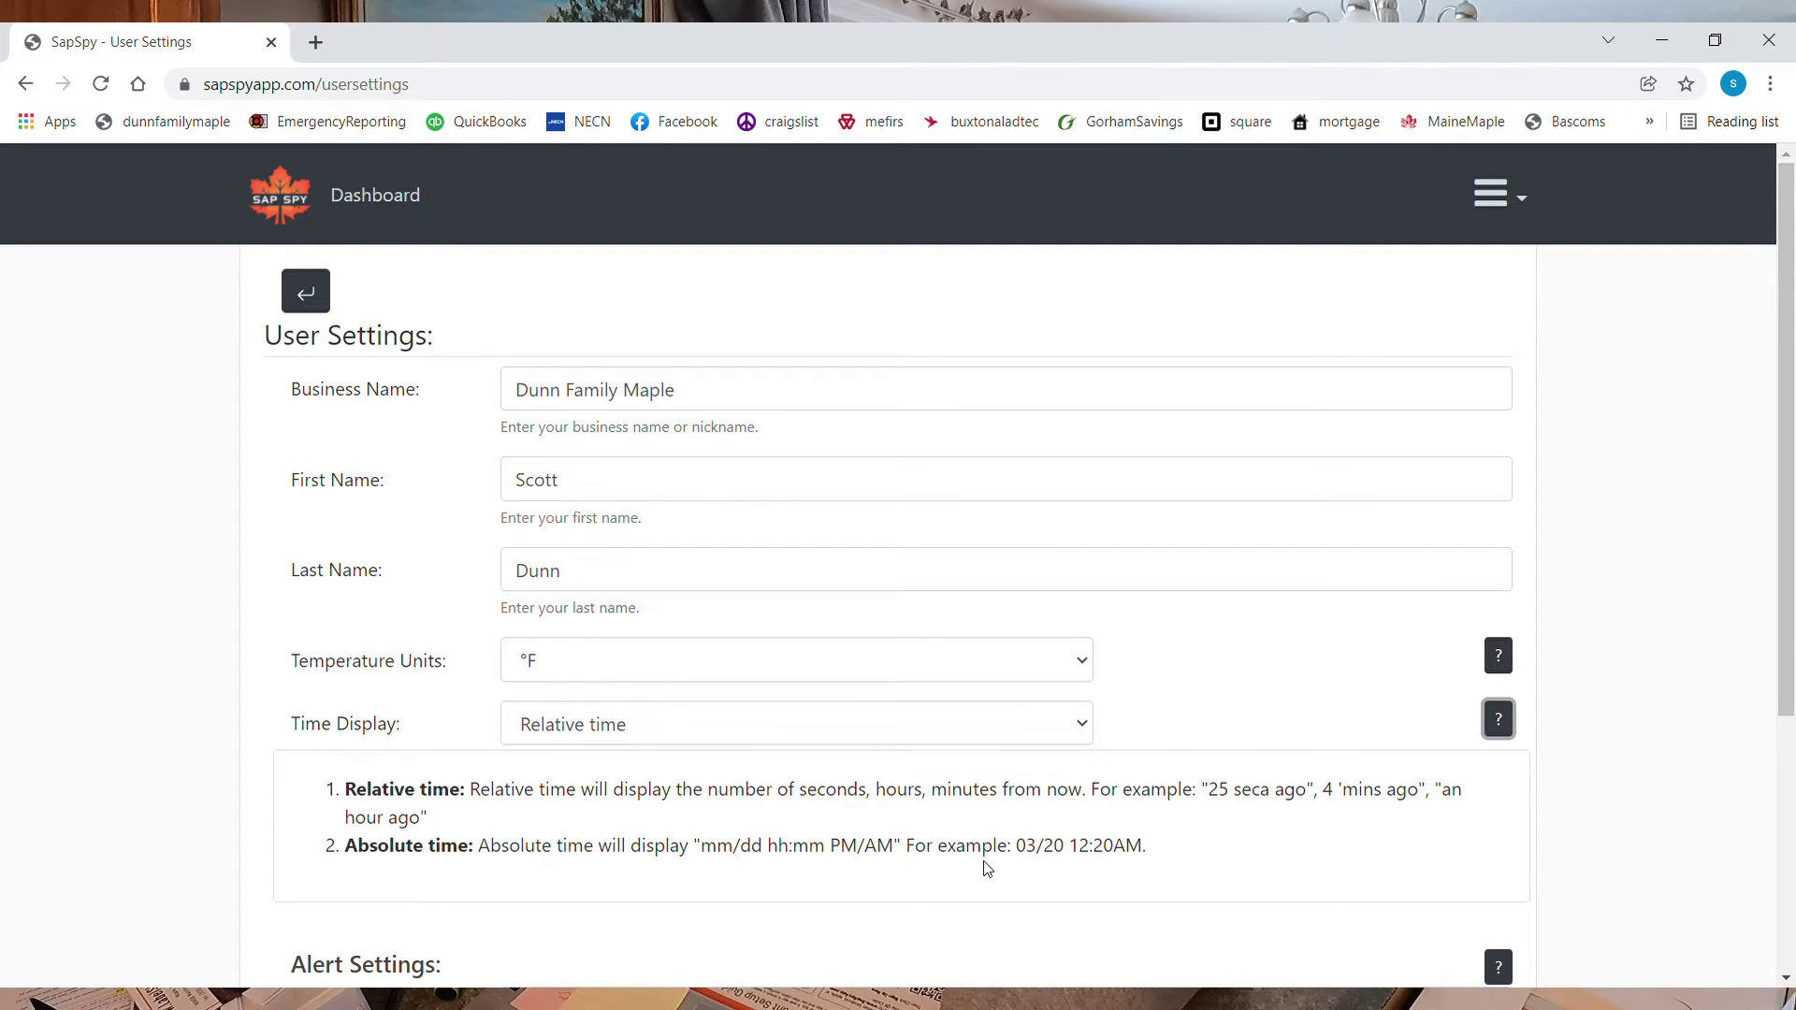
Switch the time display format to Absolute time
click(1403, 690)
click(672, 731)
click(598, 803)
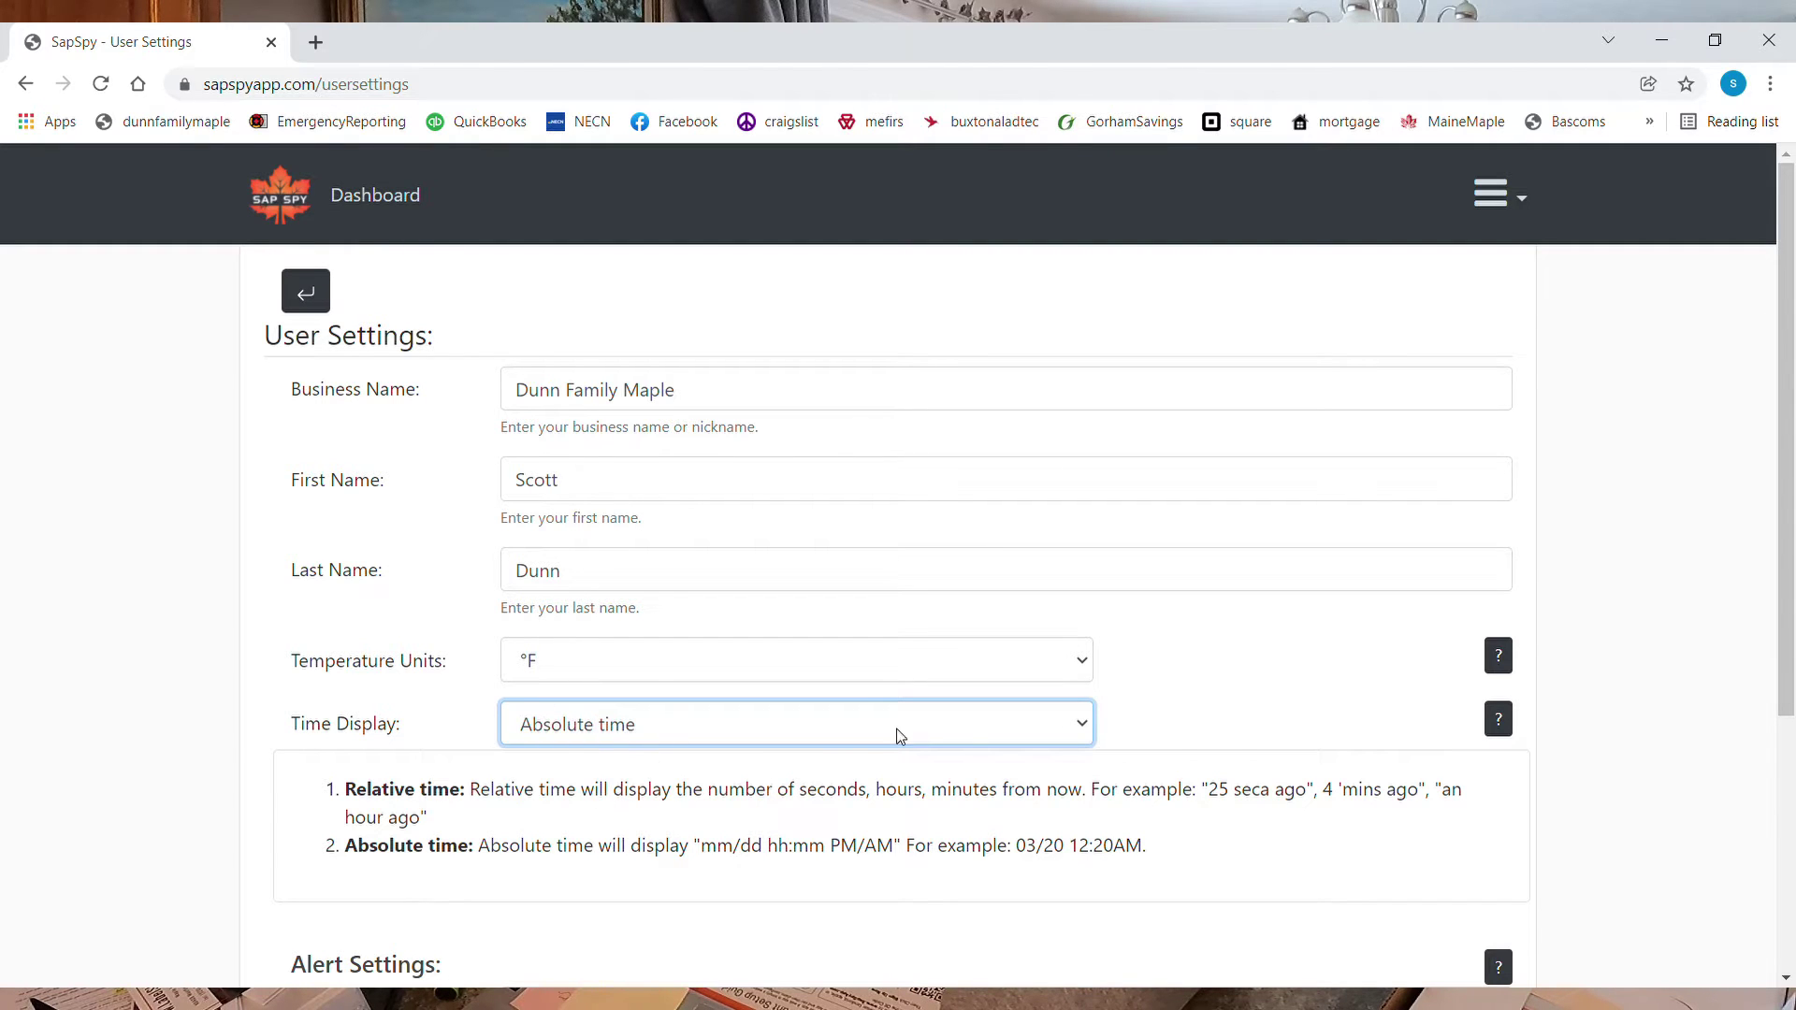
click(1226, 646)
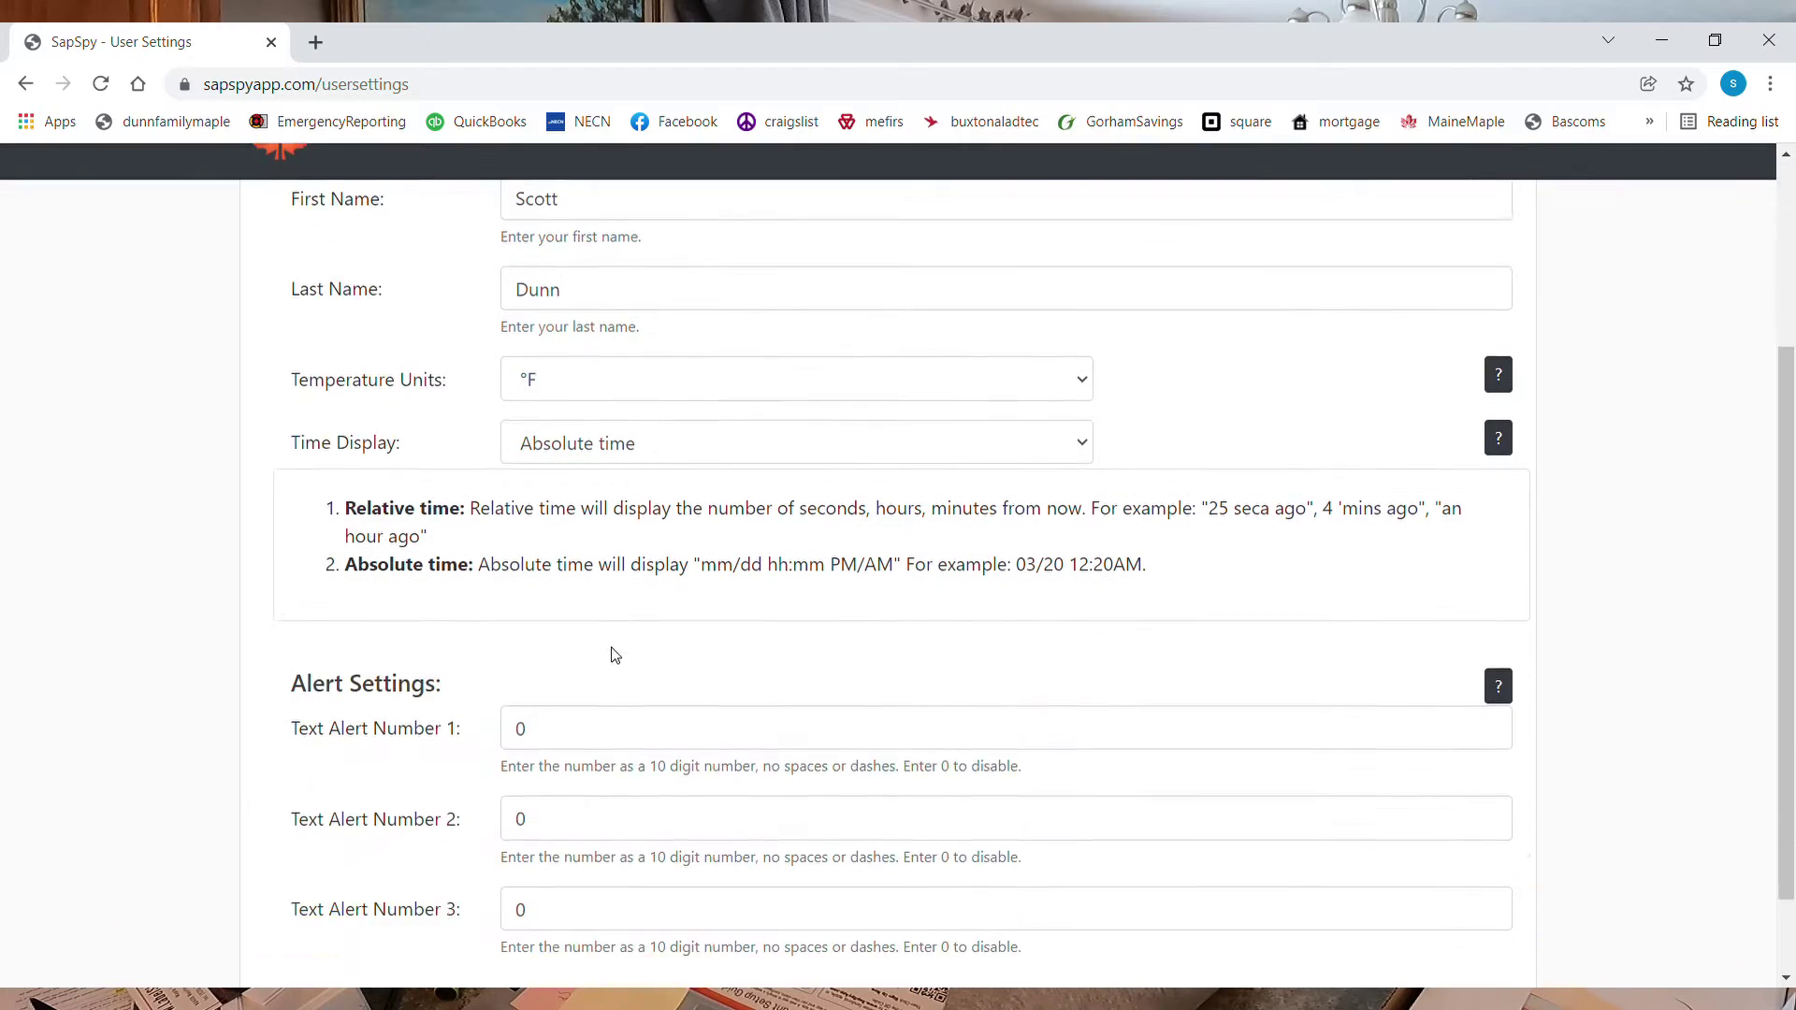
Replace the 0 in the first text alert number with the user's phone number
scroll(615, 655, down, 1)
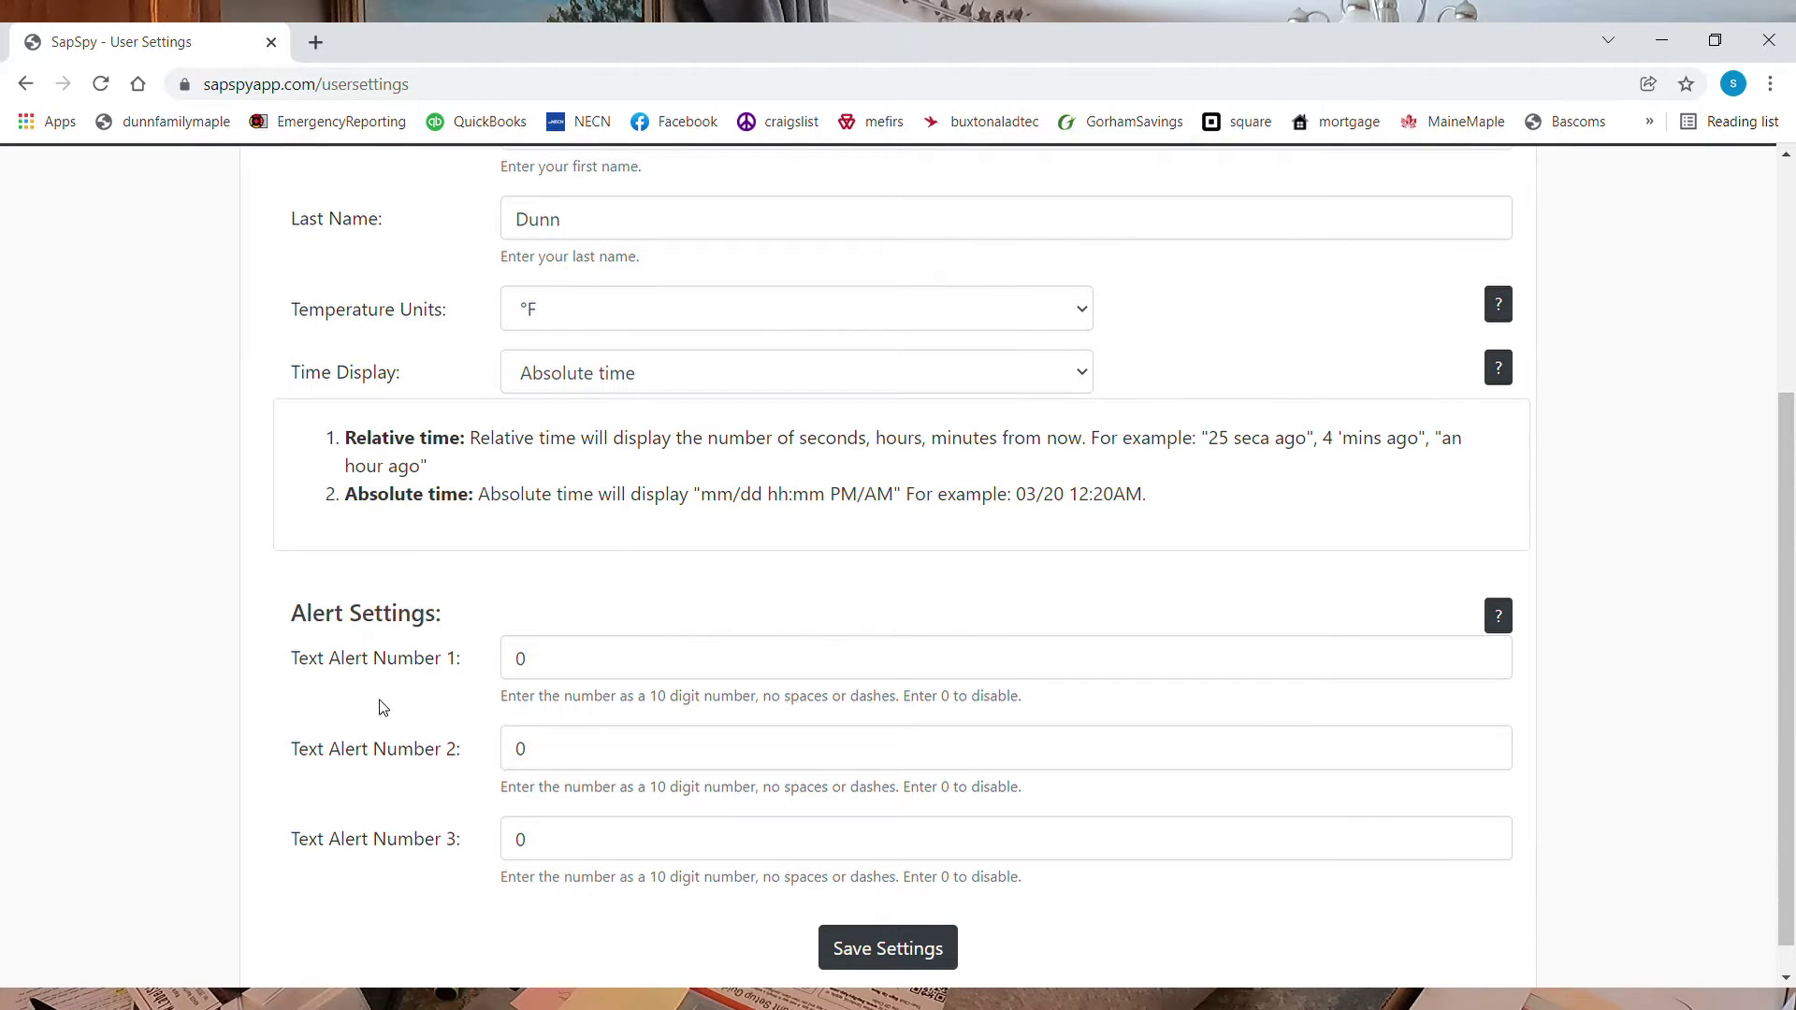
scroll(383, 708, down, 1)
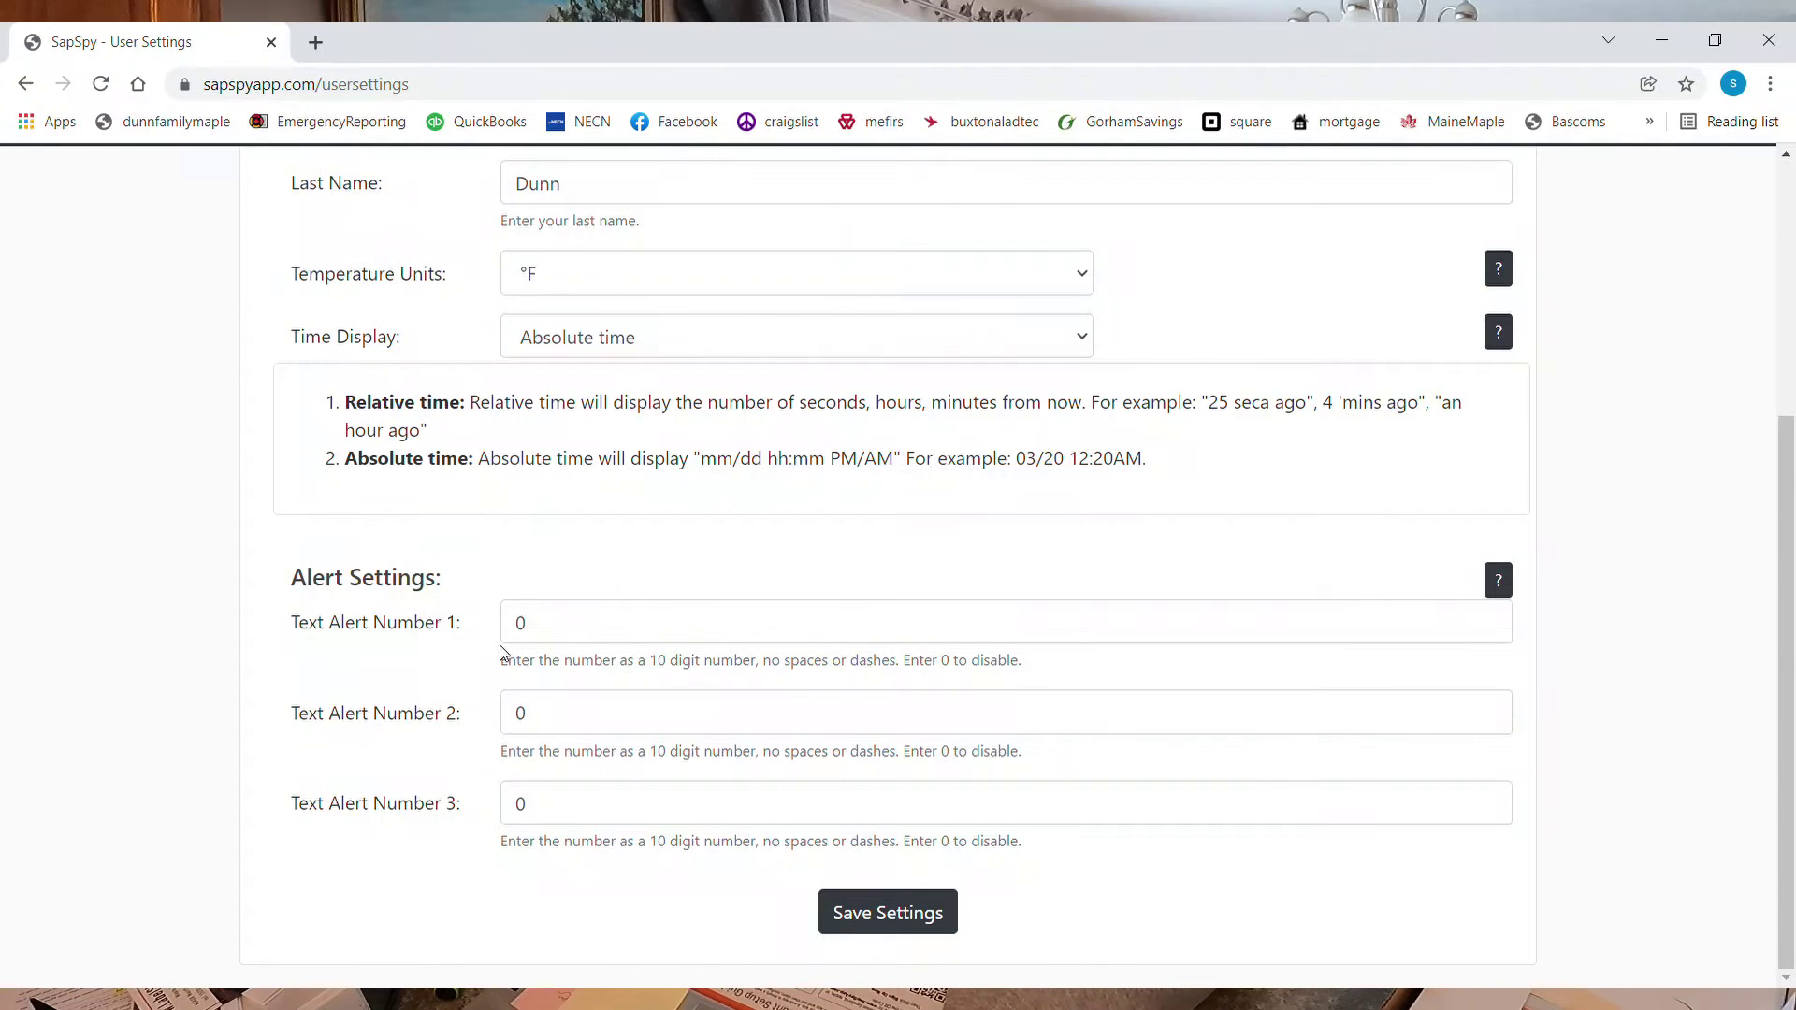
click(618, 636)
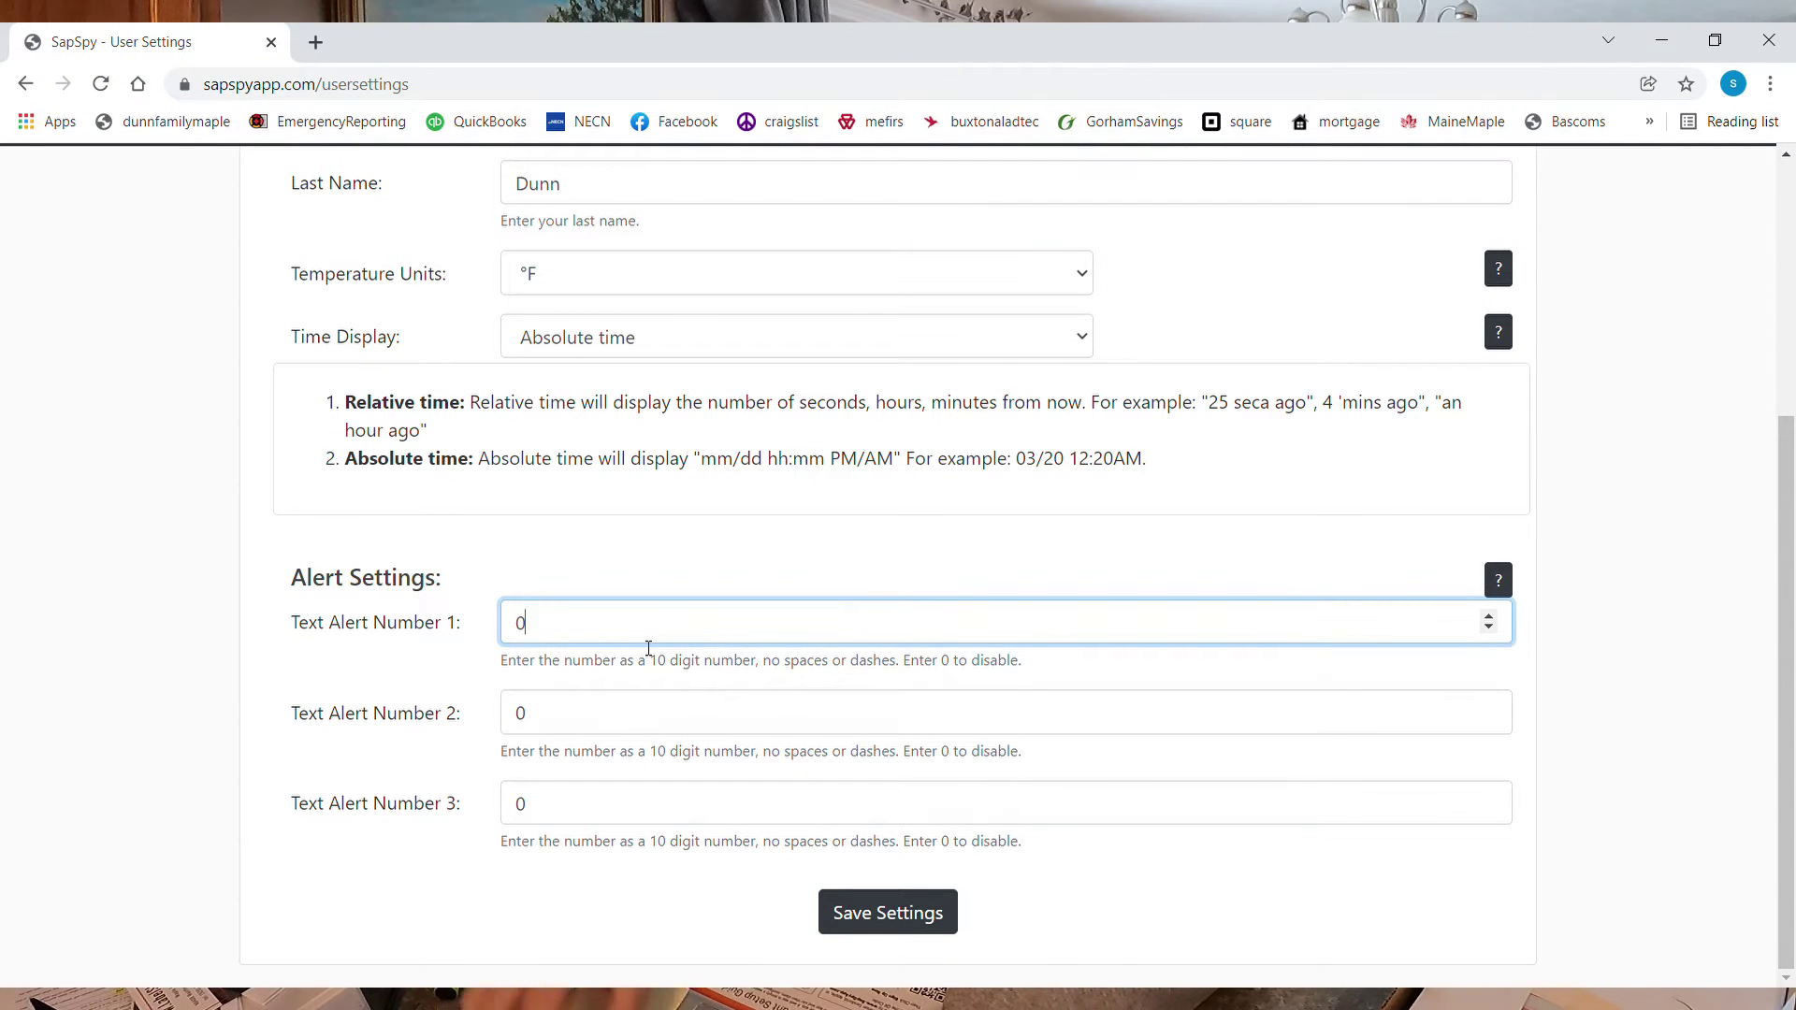
key(BackSpace)
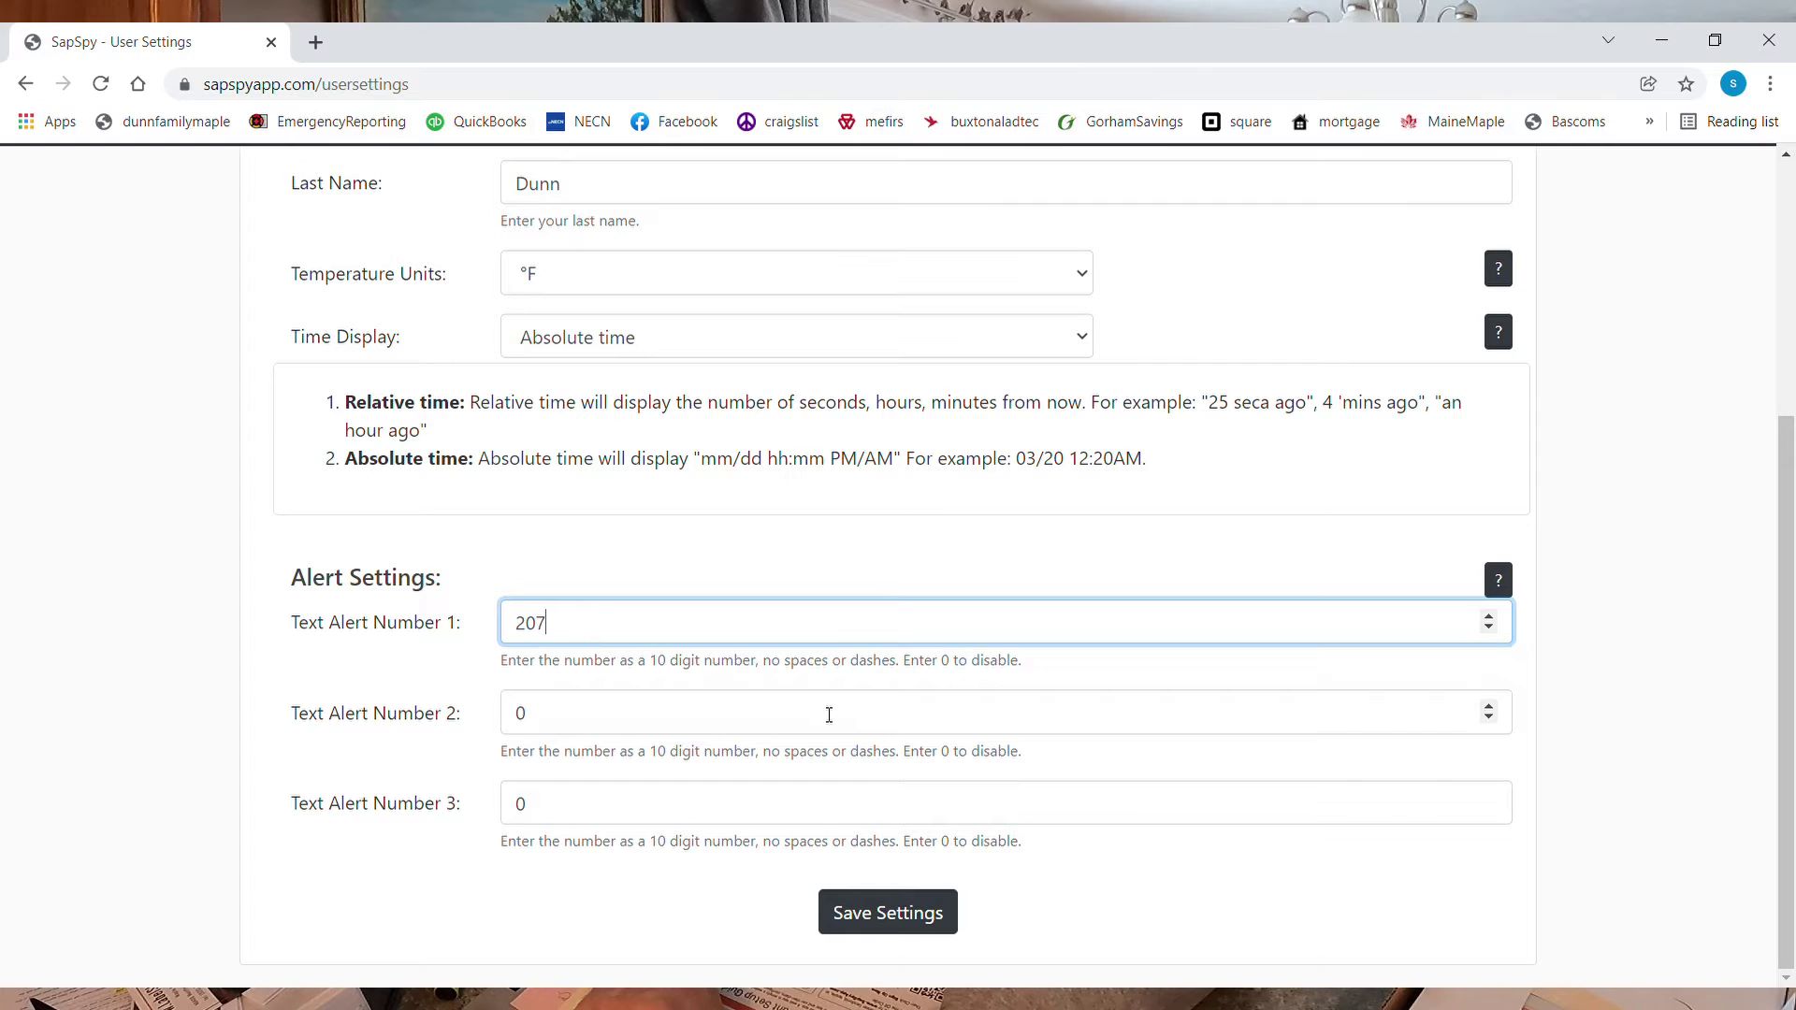
text(2076)
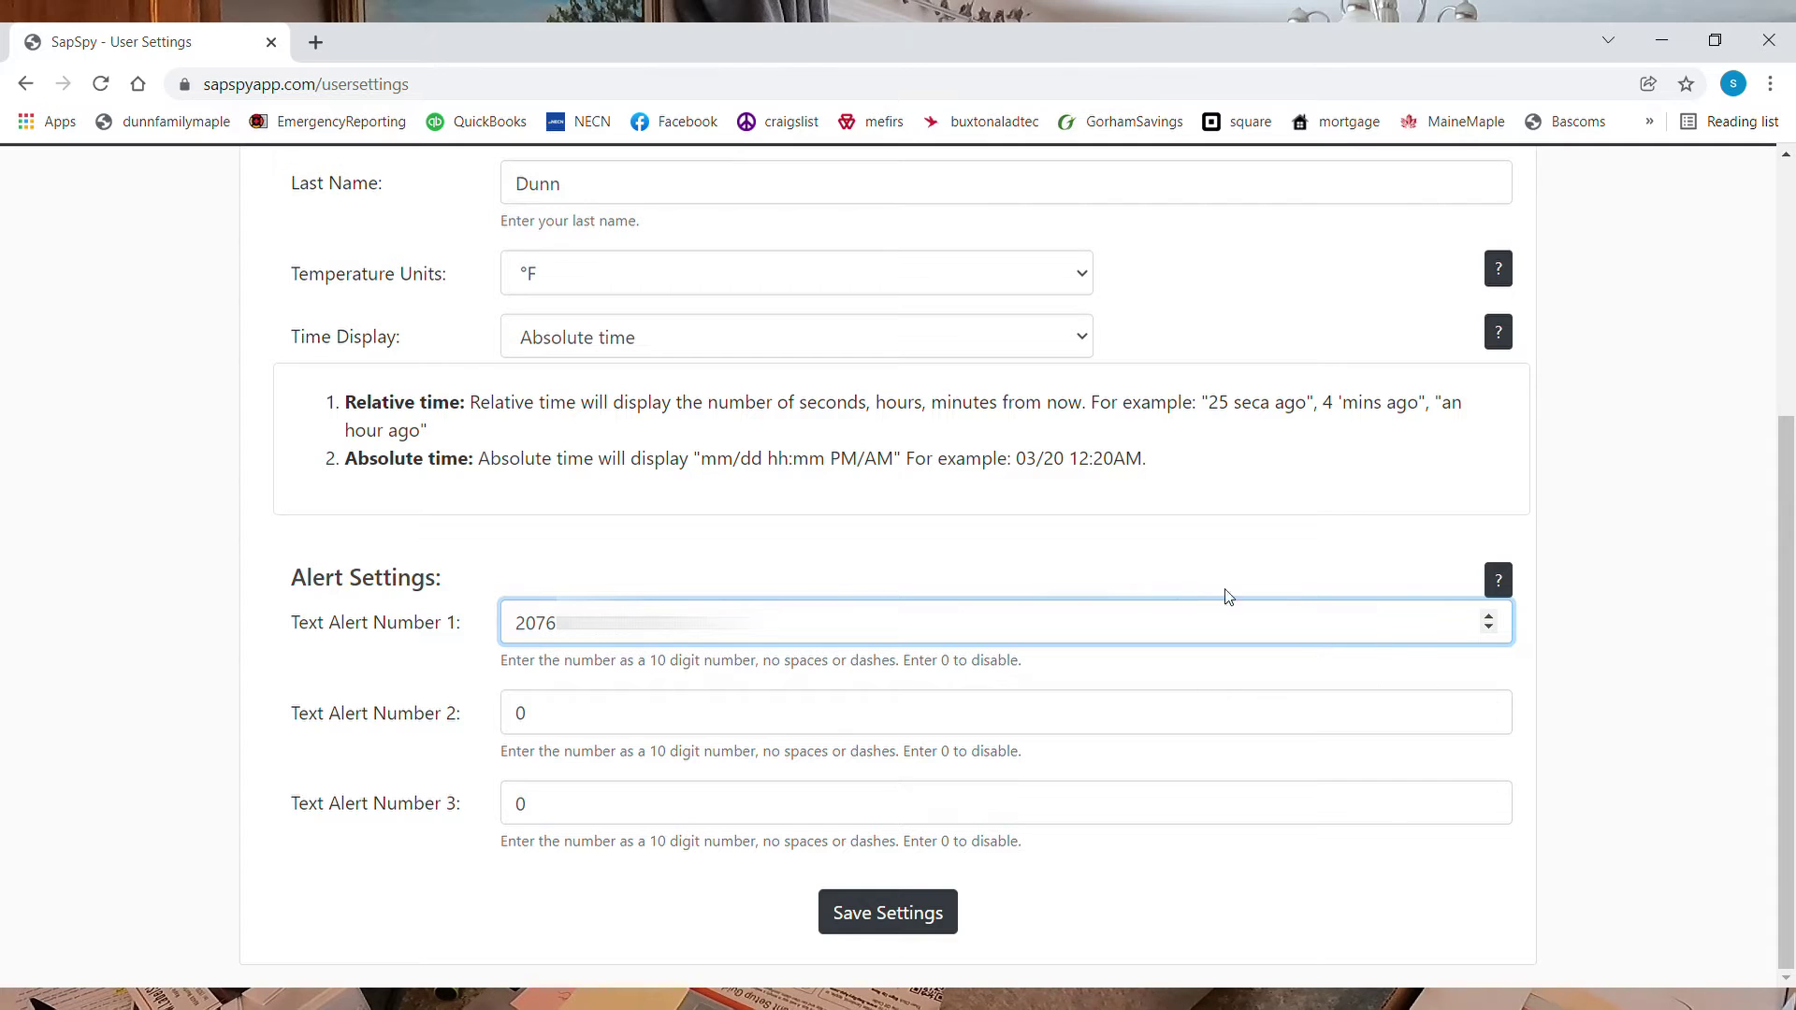
click(1117, 566)
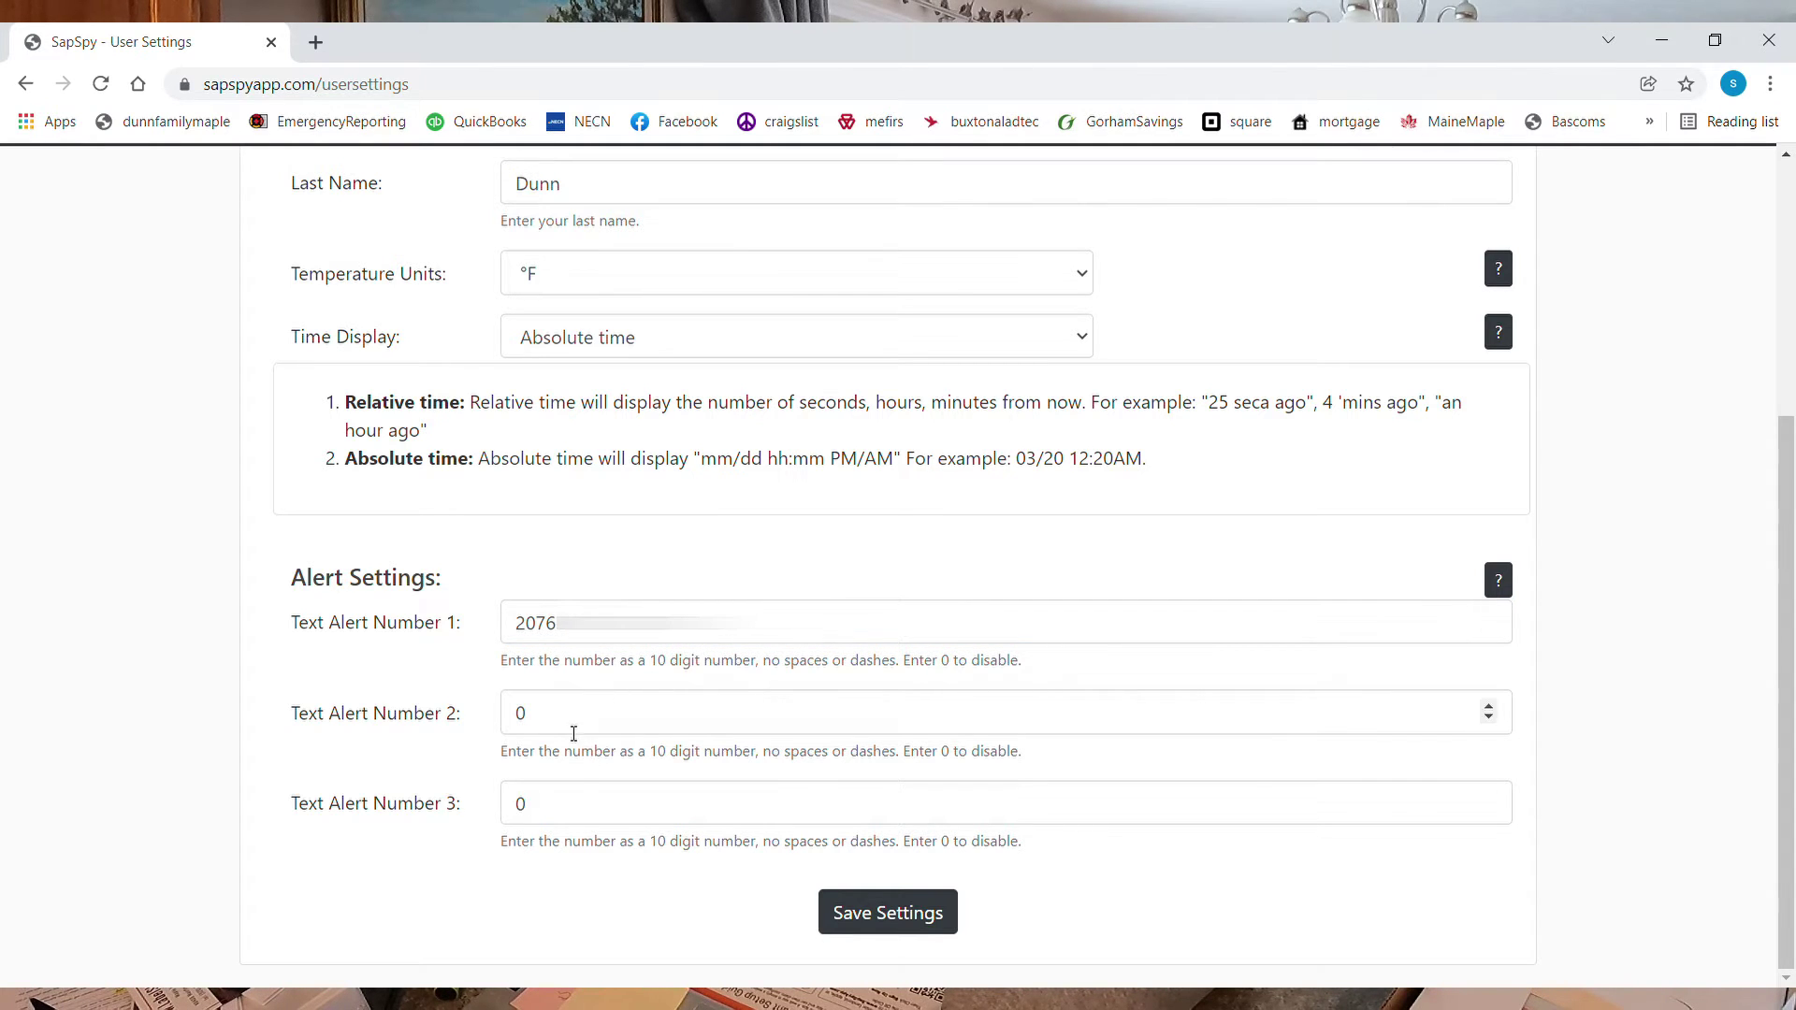
Save the user settings and return to the device dashboard
click(834, 914)
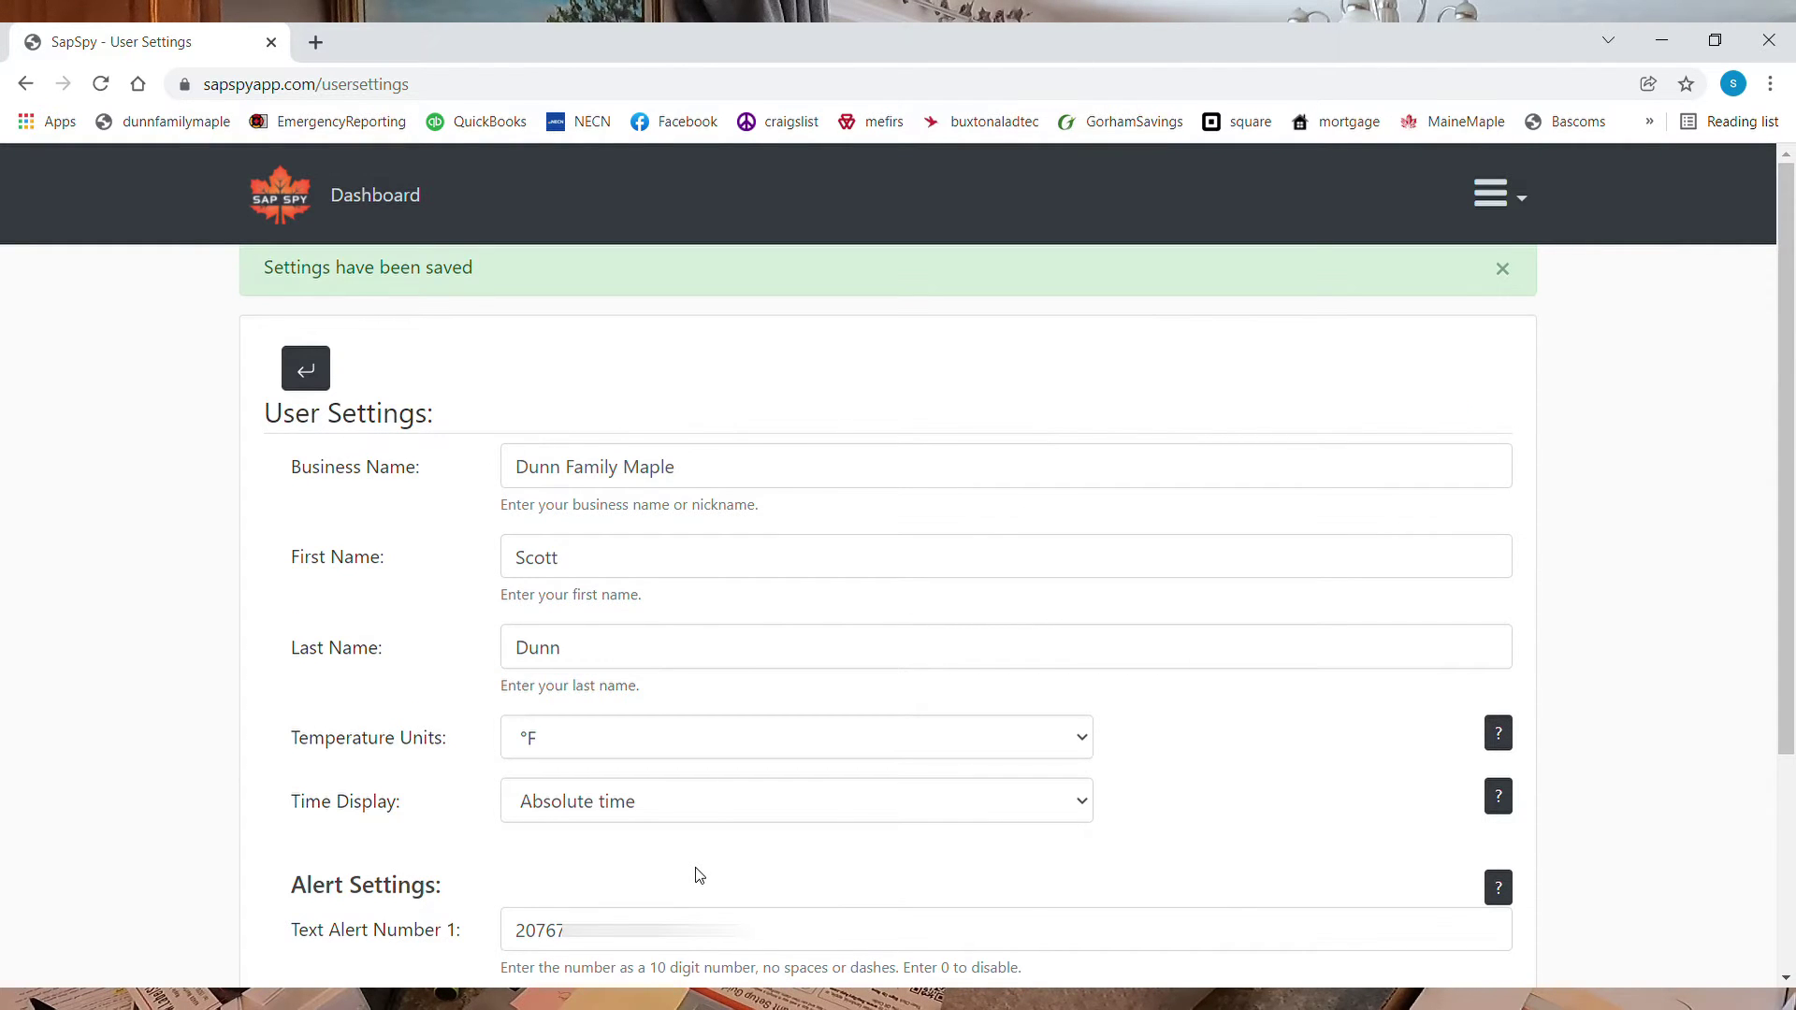
scroll(697, 875, down, 3)
scroll(693, 874, up, 3)
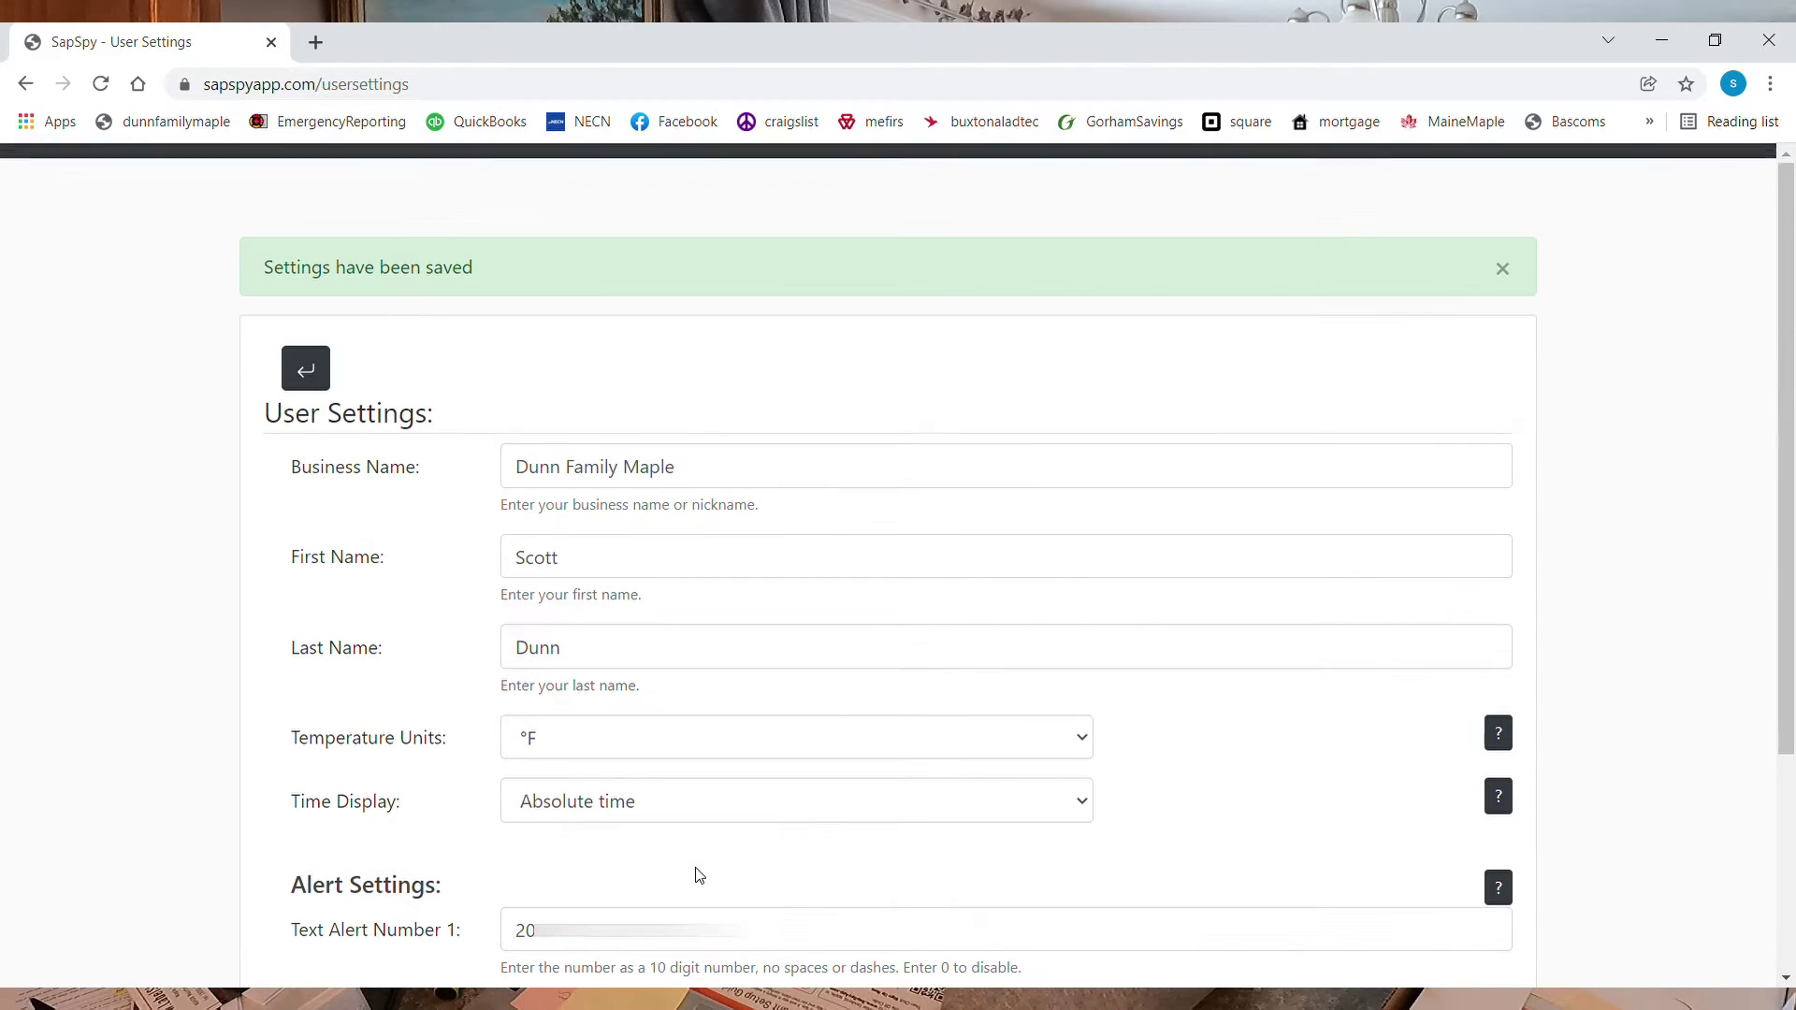
click(386, 198)
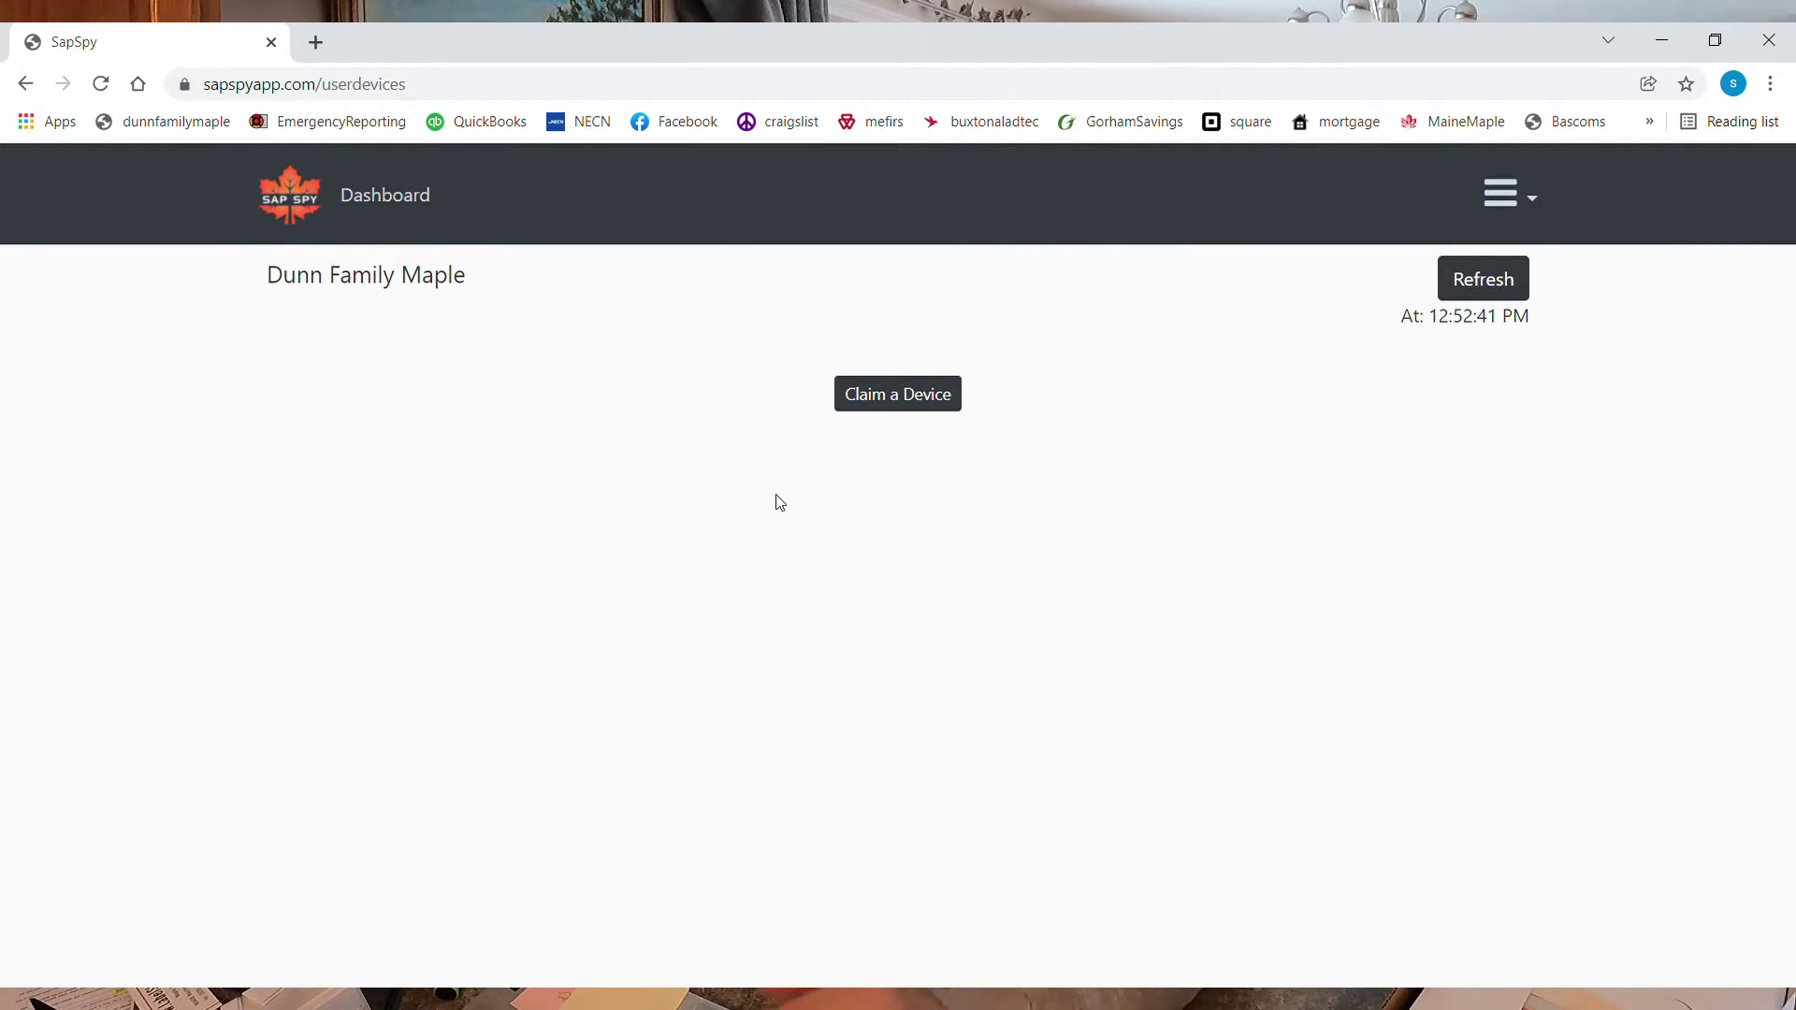
Claim a new hub by entering its serial number in the Claim a Device form
click(899, 411)
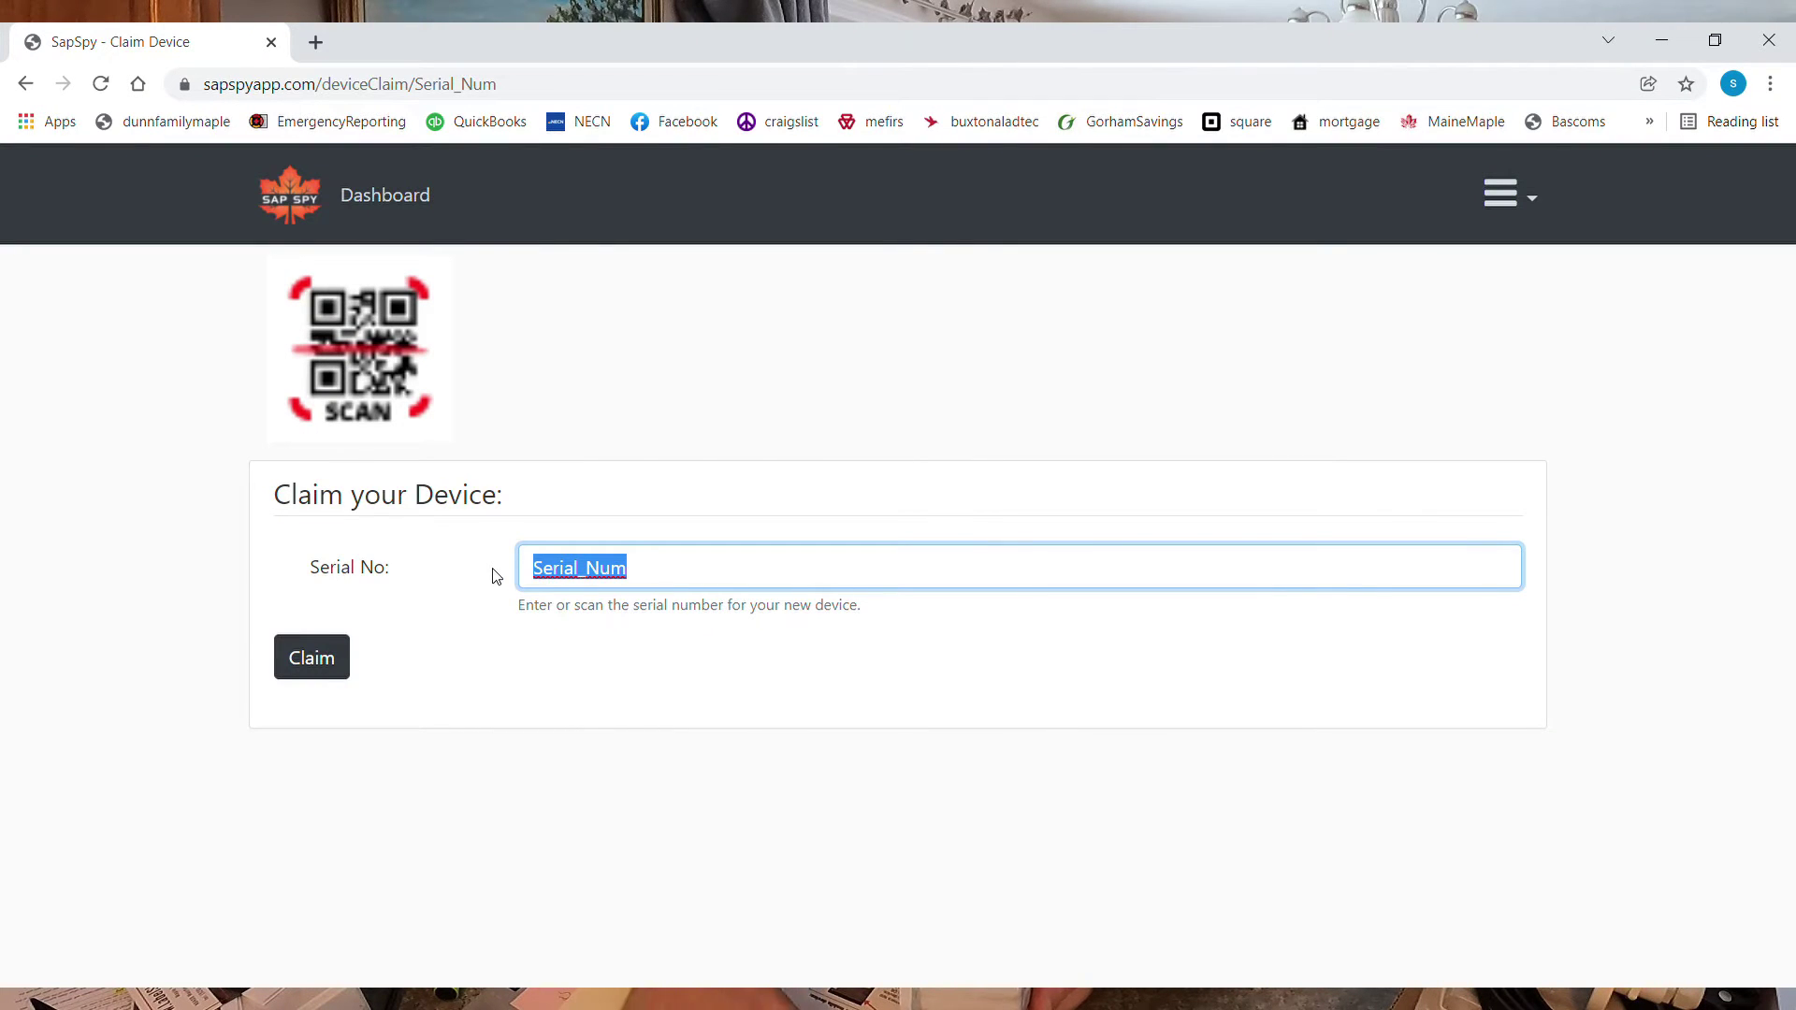
text(db2)
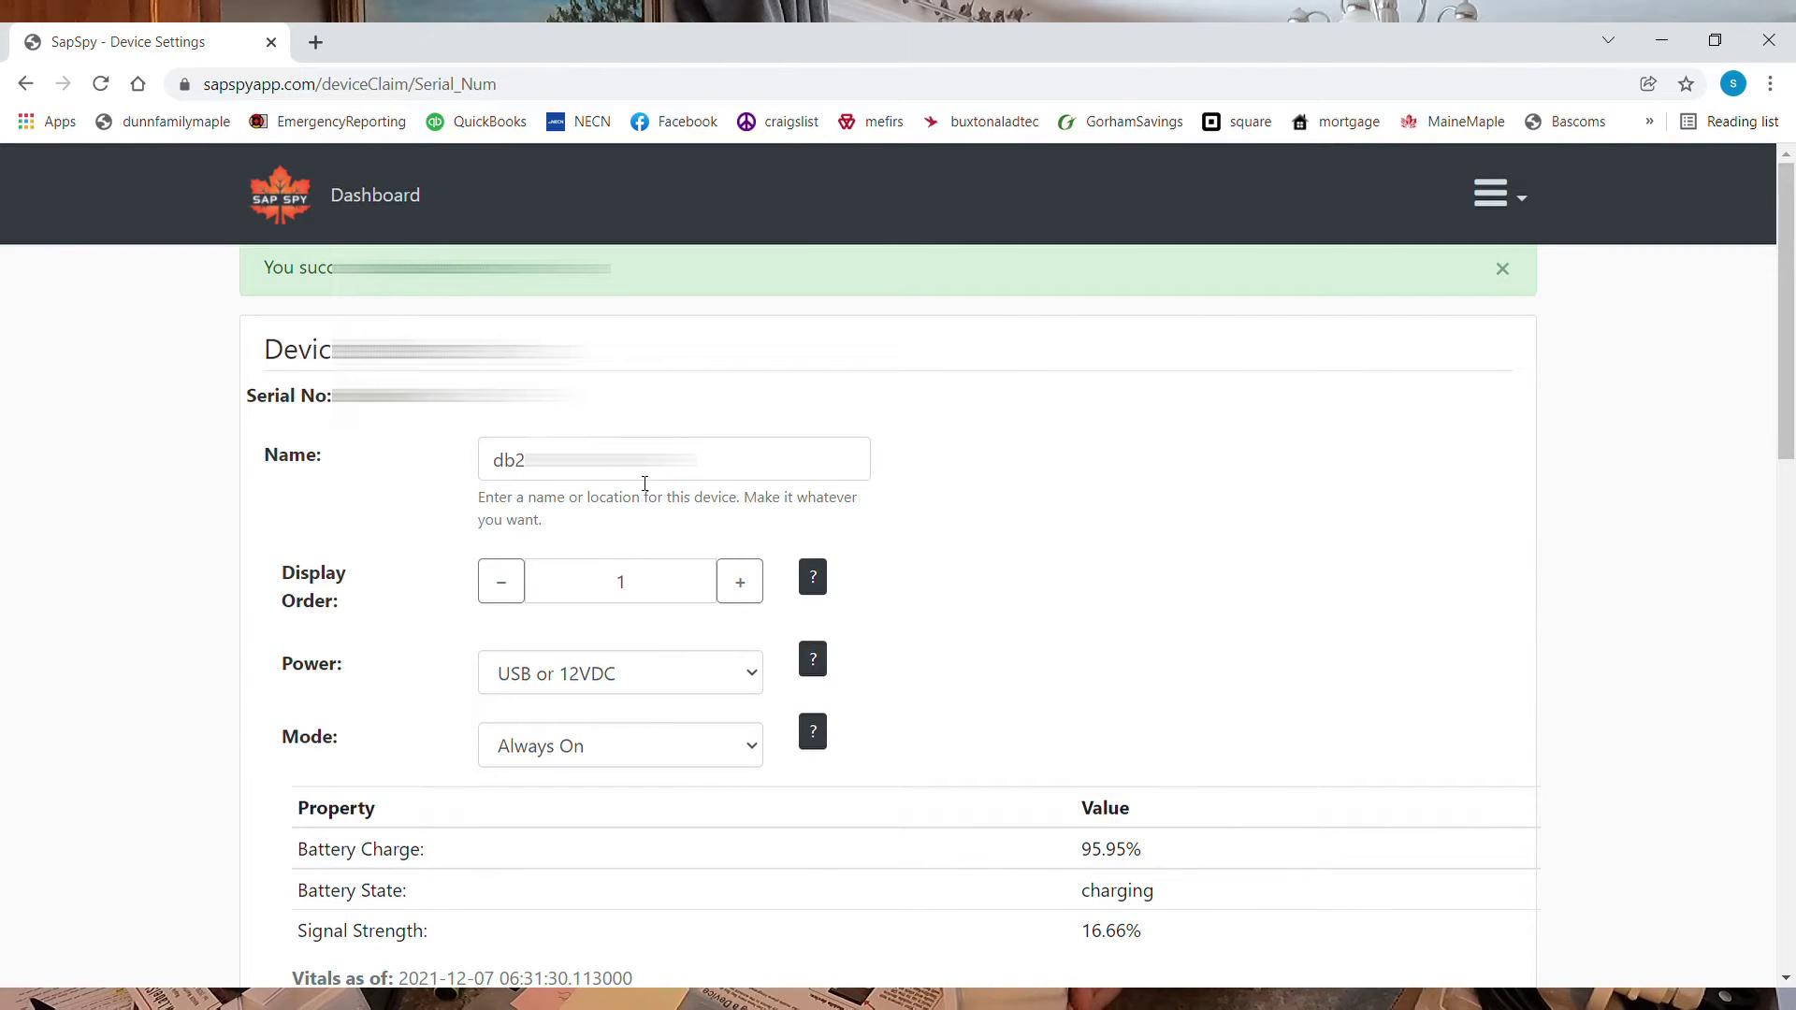
Name the hub 'Hill' with display order 2, USB or 12VDC power and Always On mode
drag(711, 460, 472, 468)
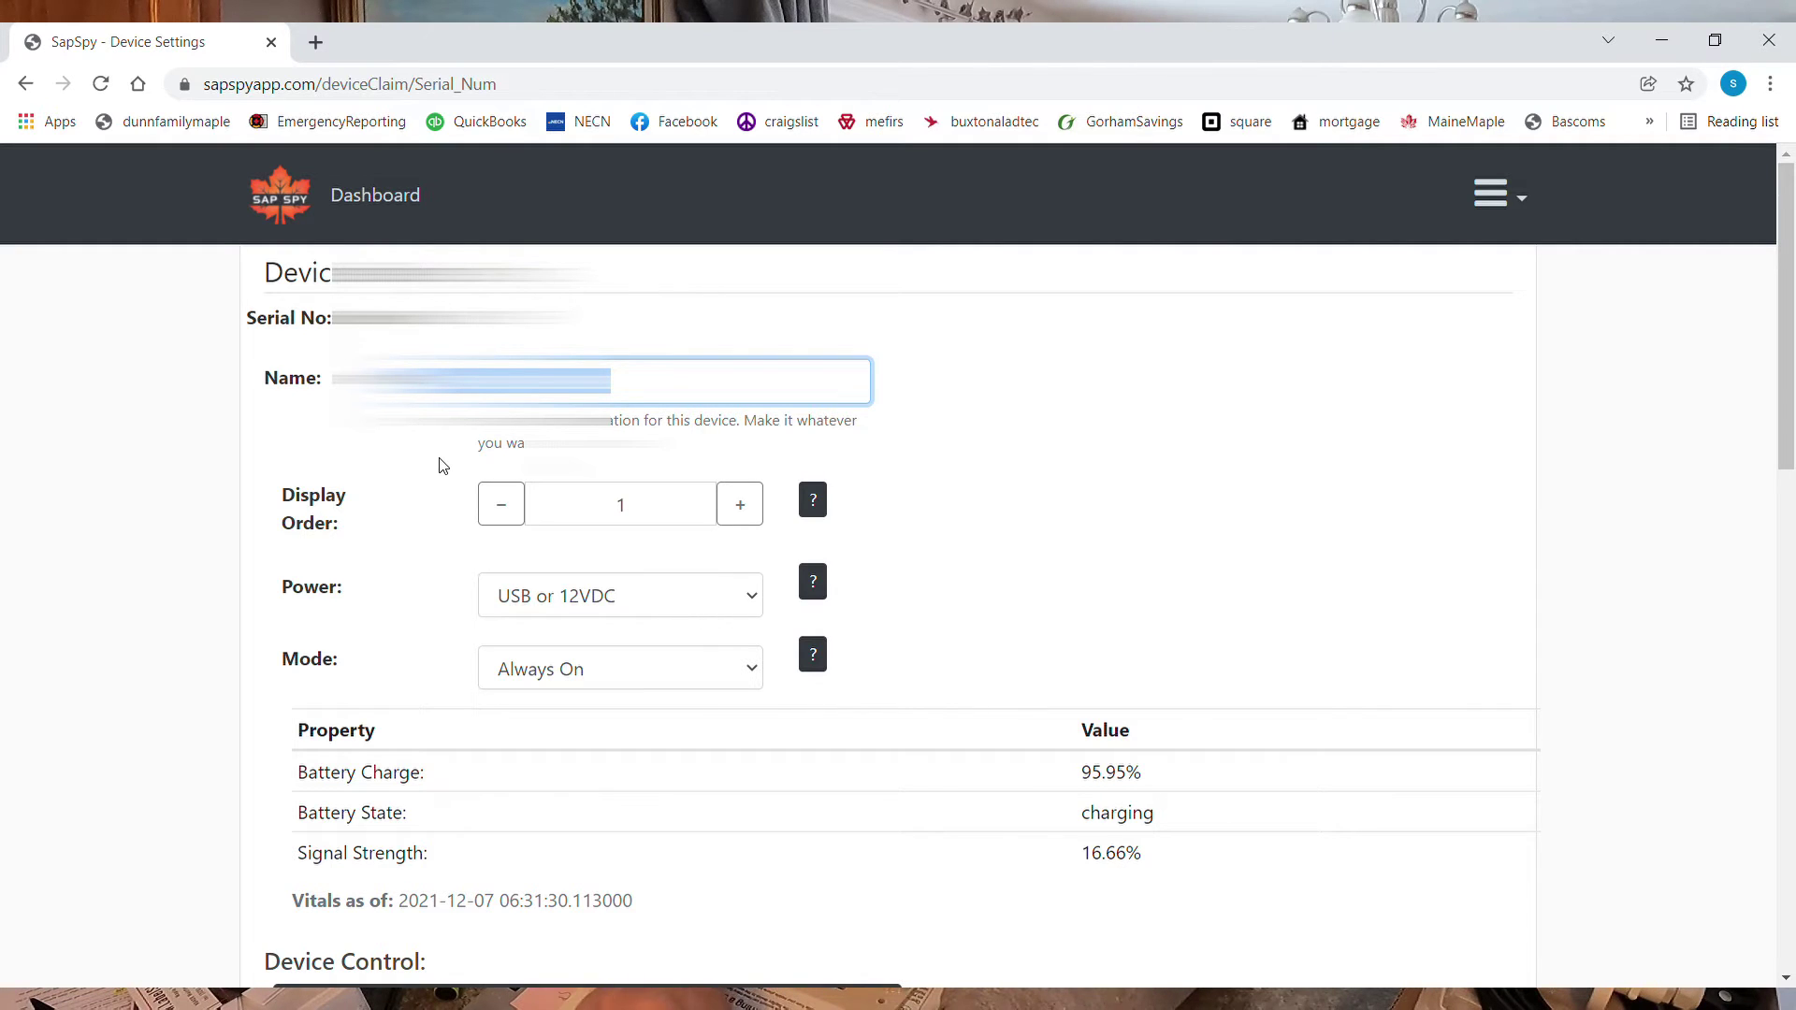
text(Hill)
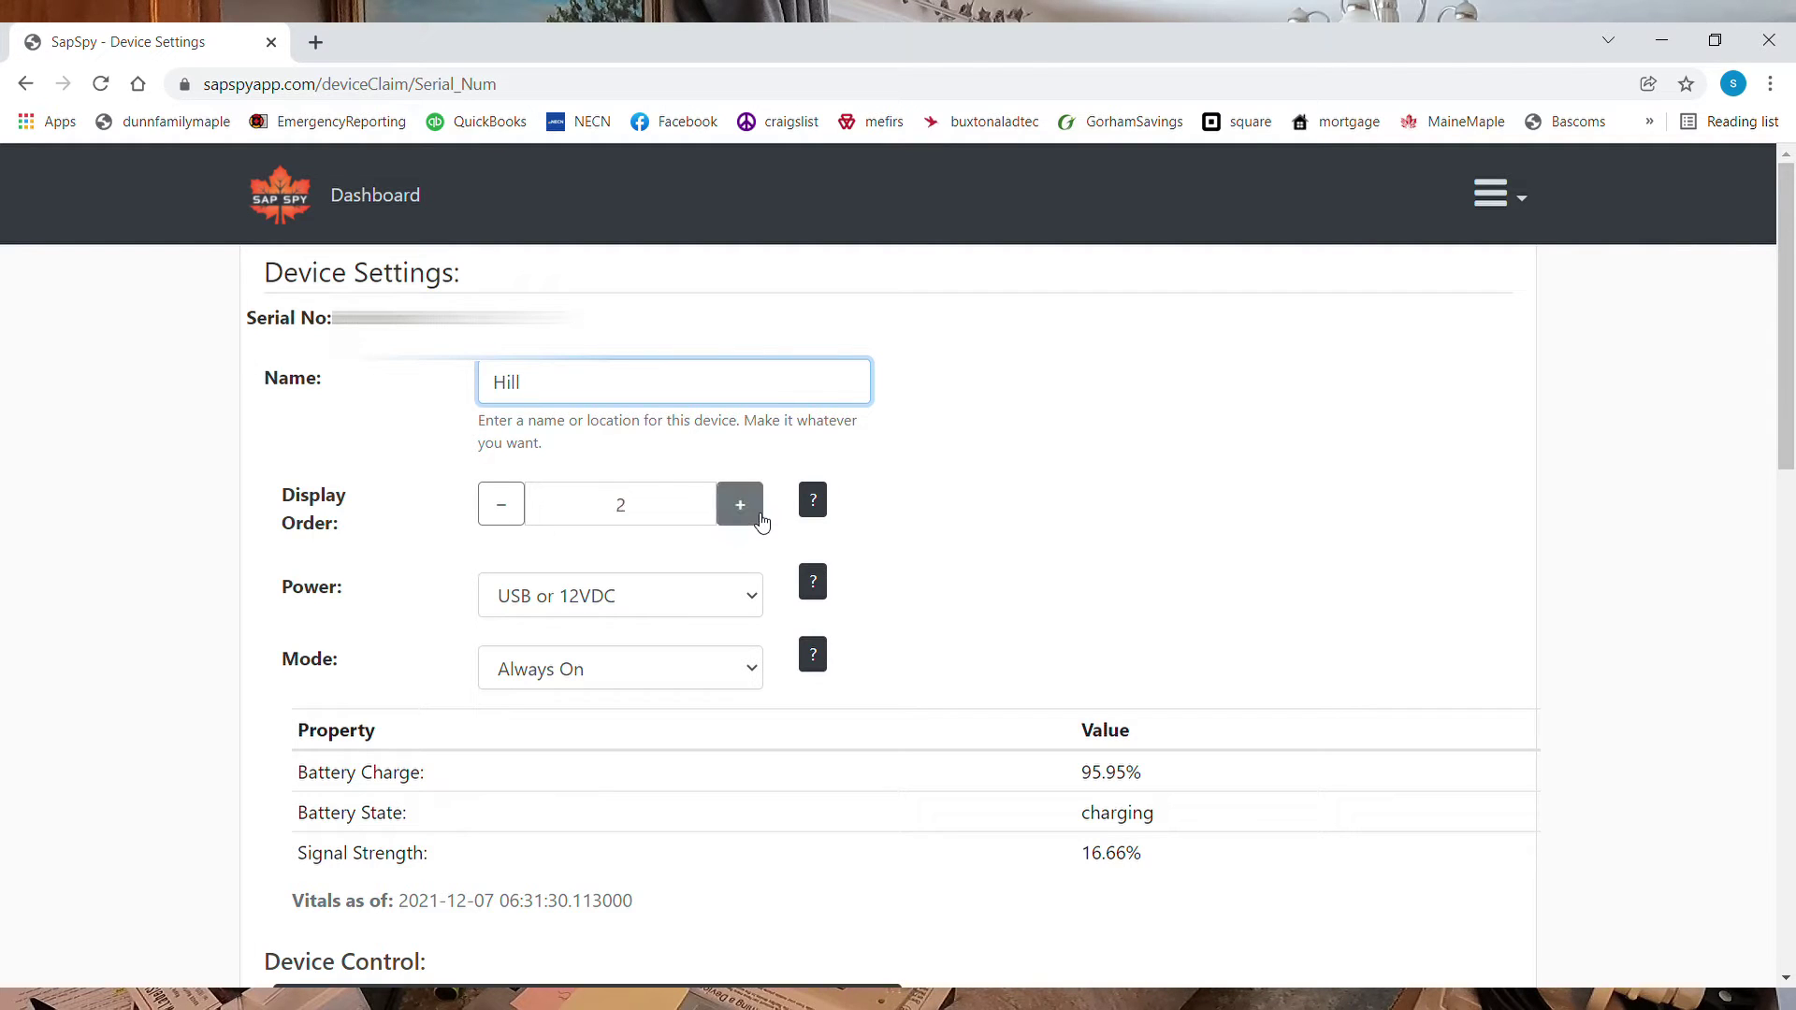
click(752, 603)
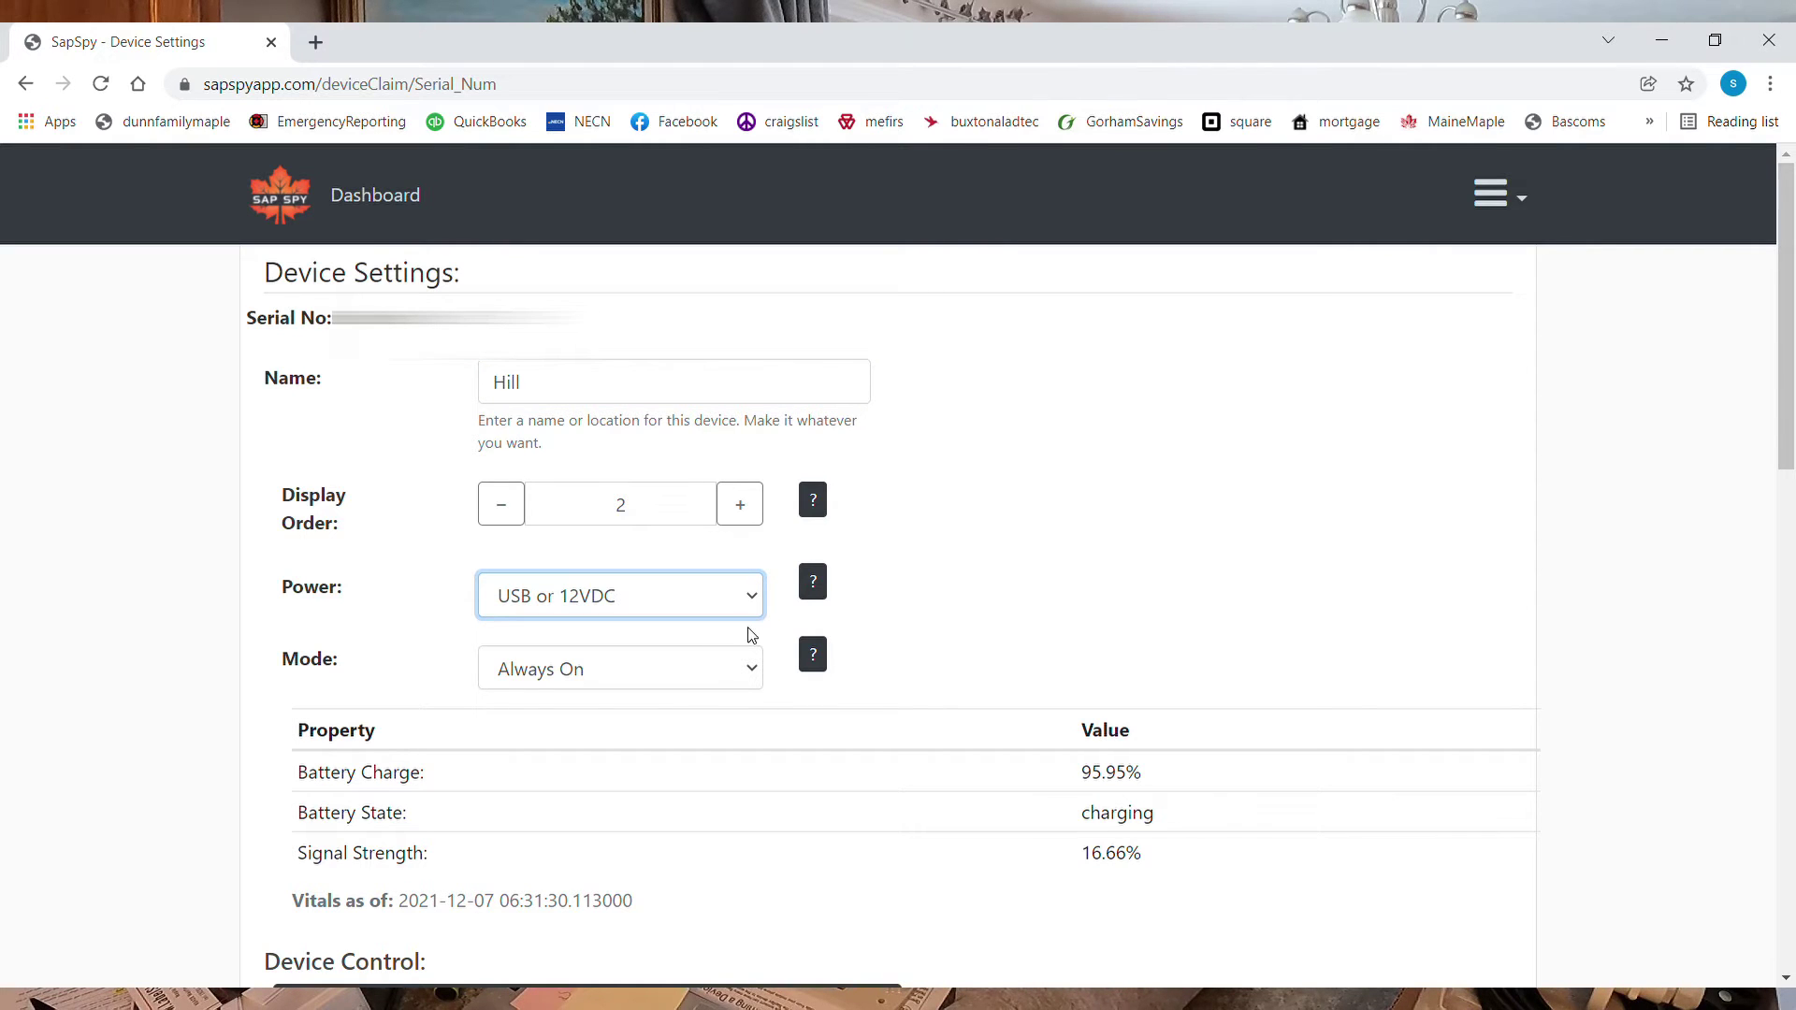
click(753, 677)
click(942, 821)
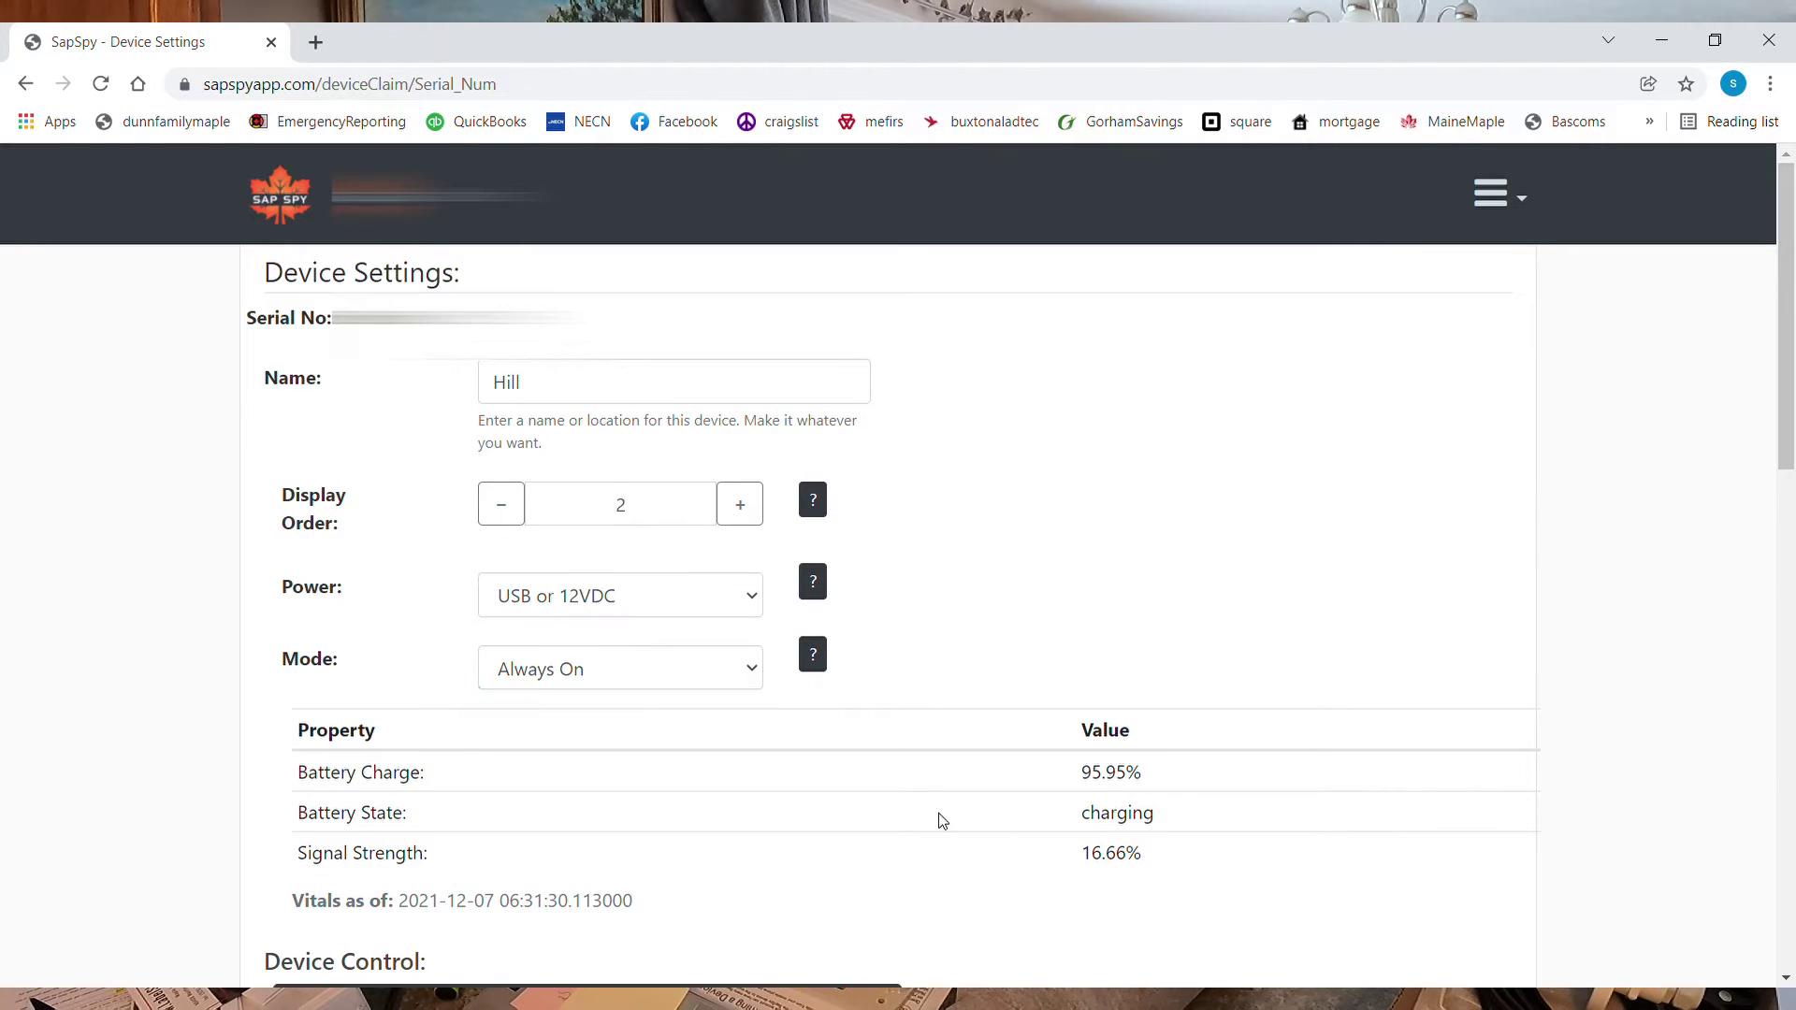
scroll(942, 820, down, 1)
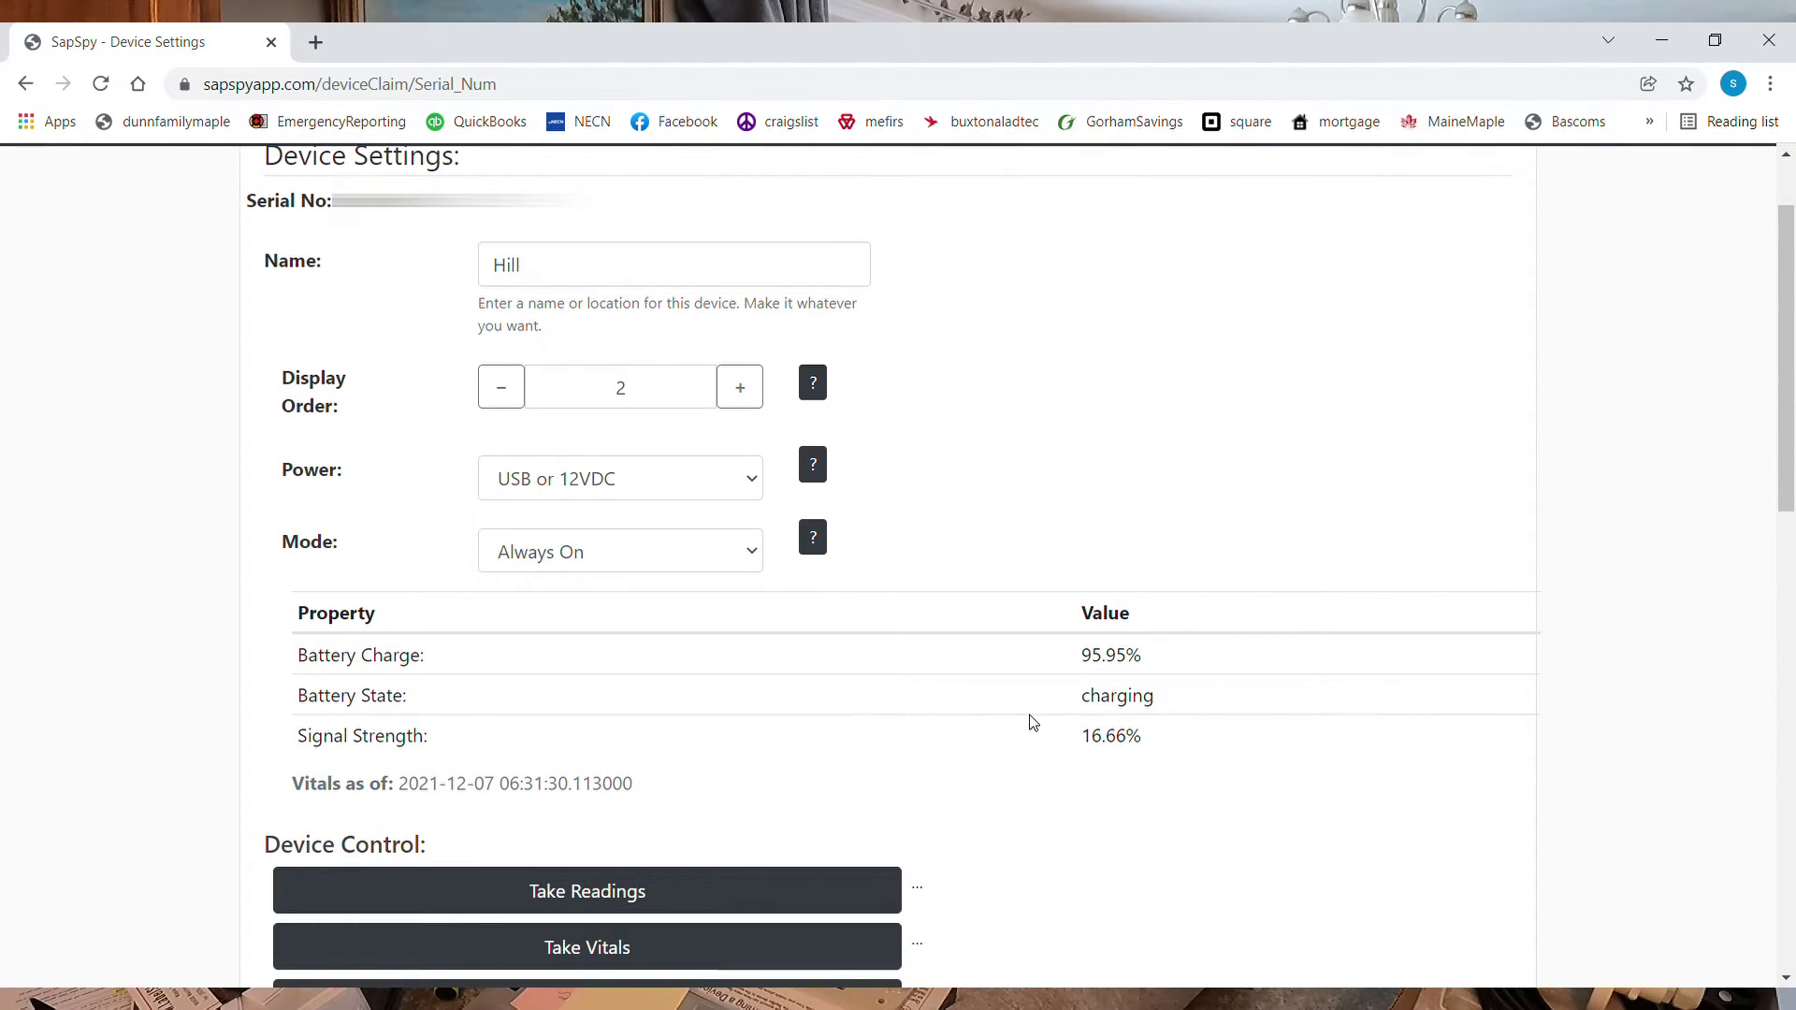
scroll(1032, 722, down, 1)
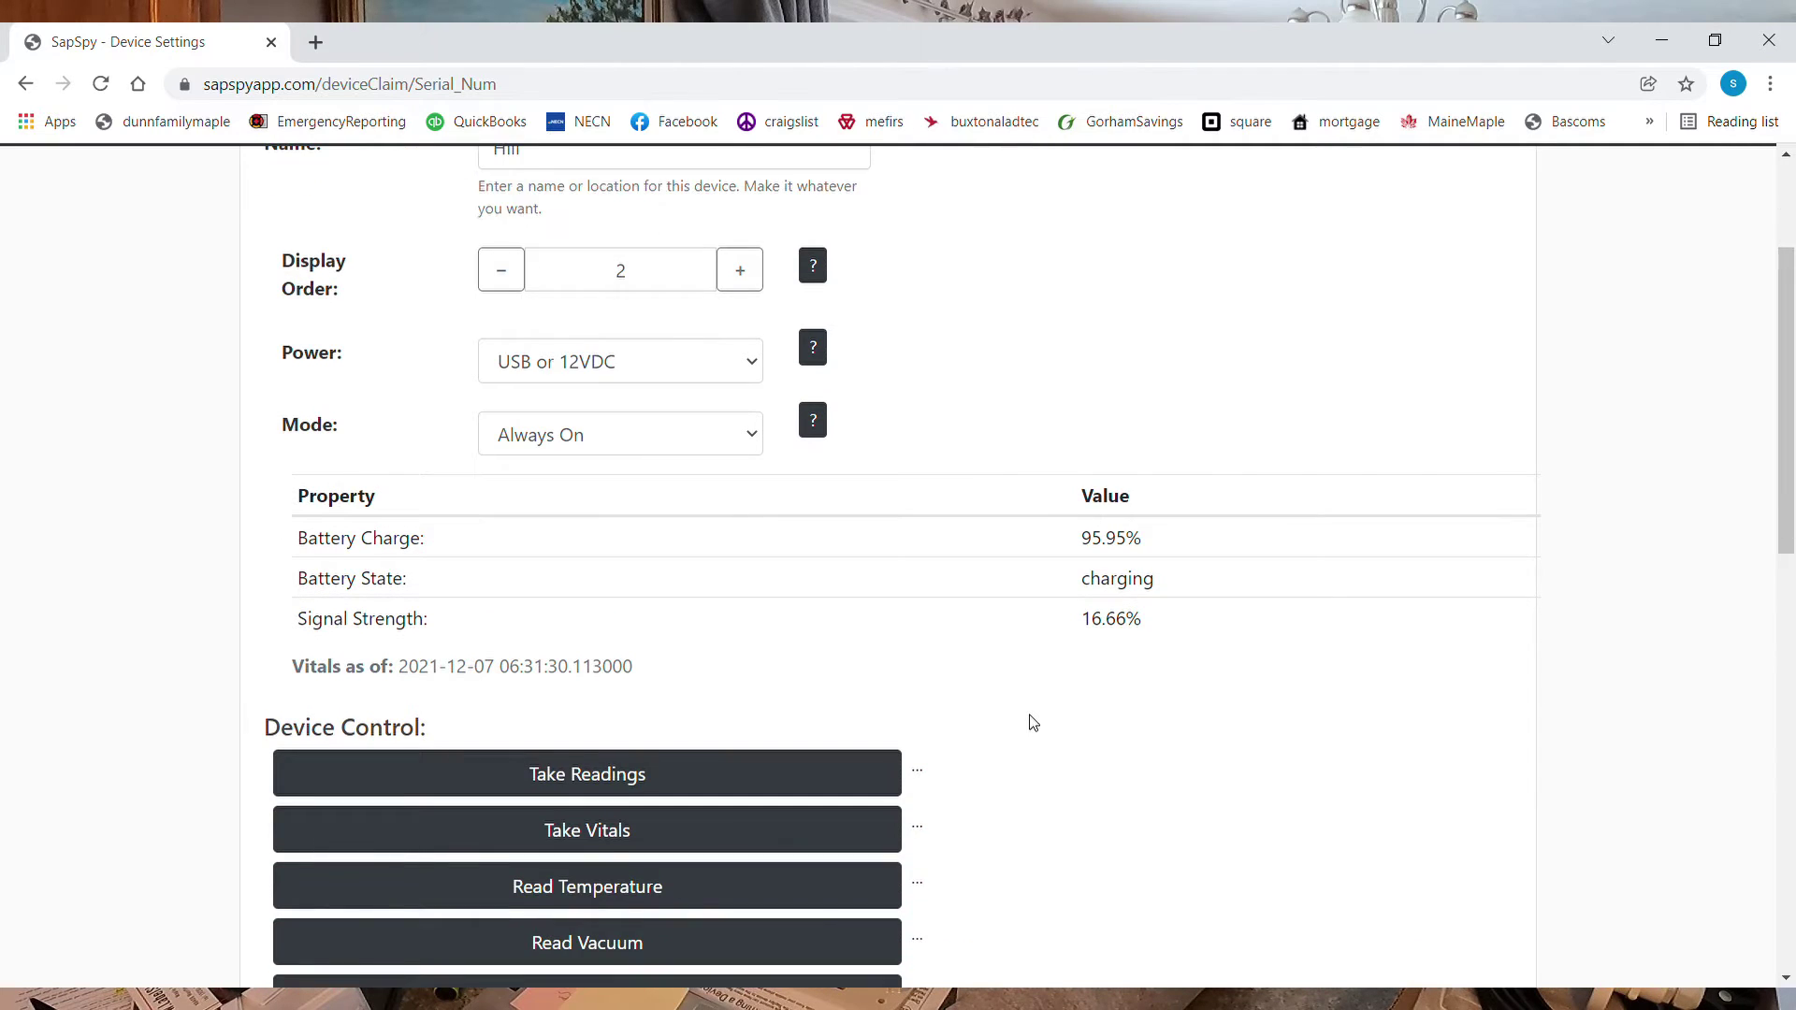
scroll(1033, 722, down, 2)
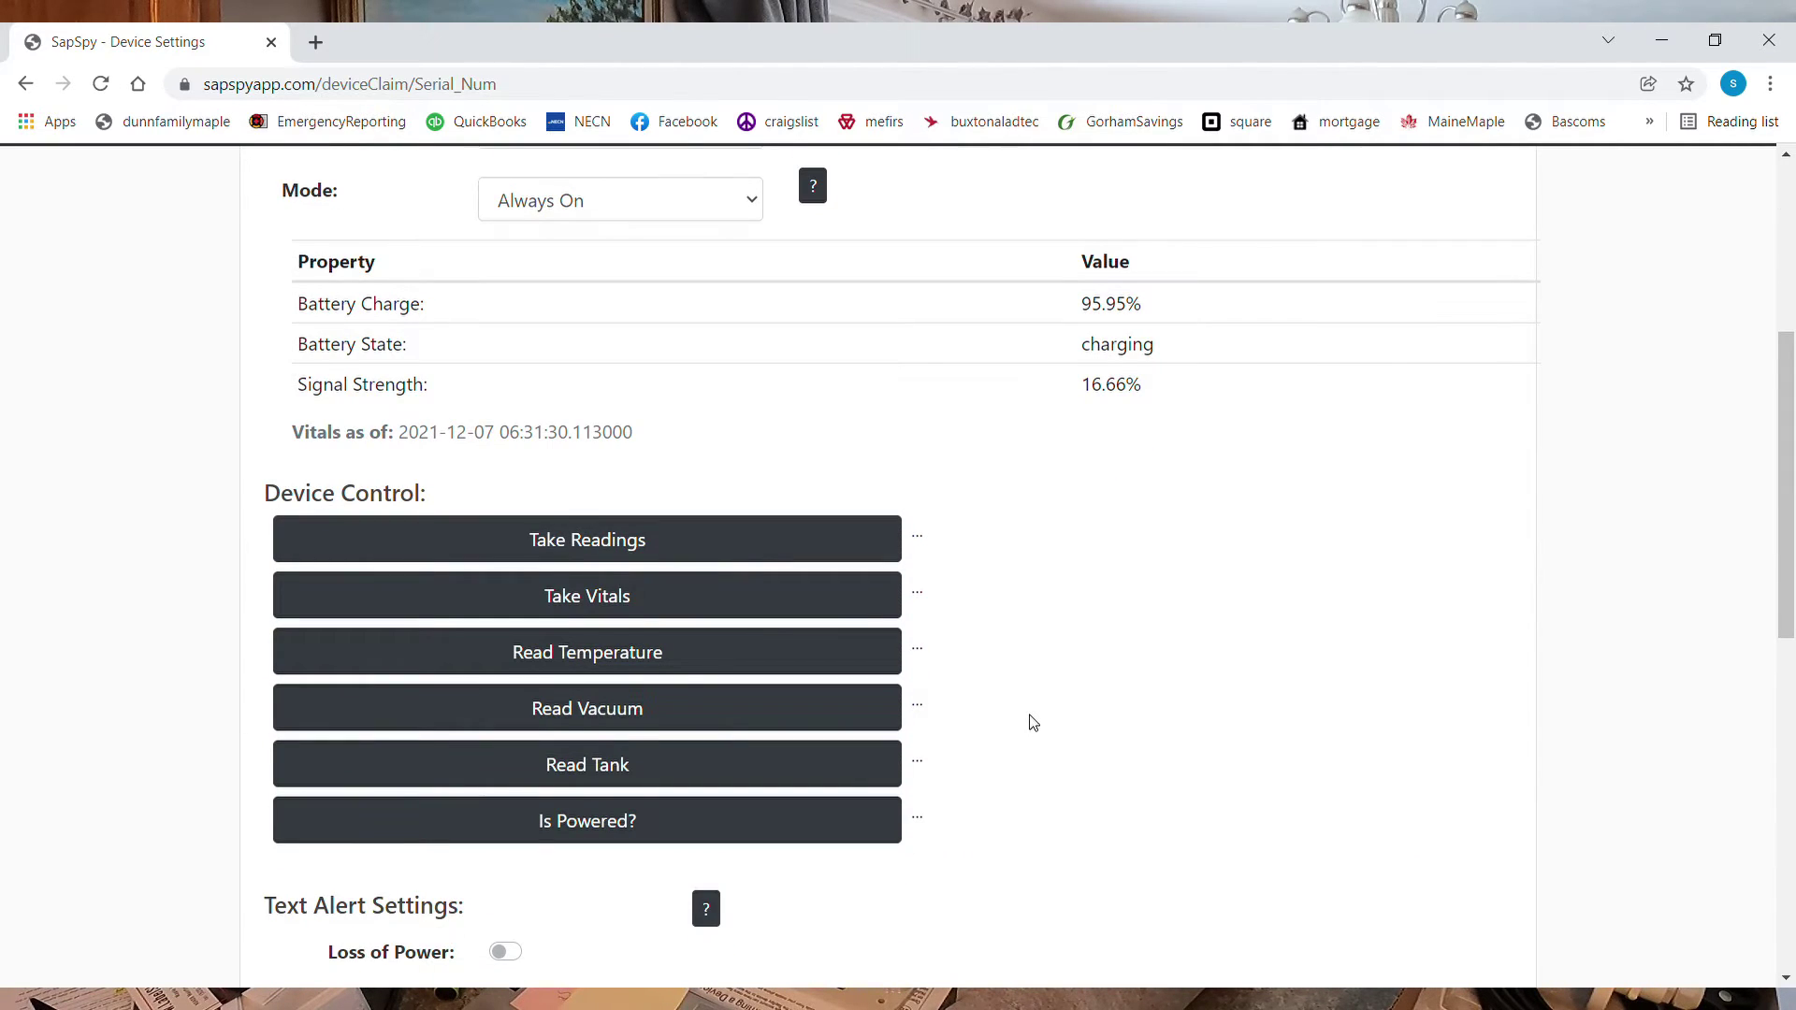
scroll(1033, 723, down, 3)
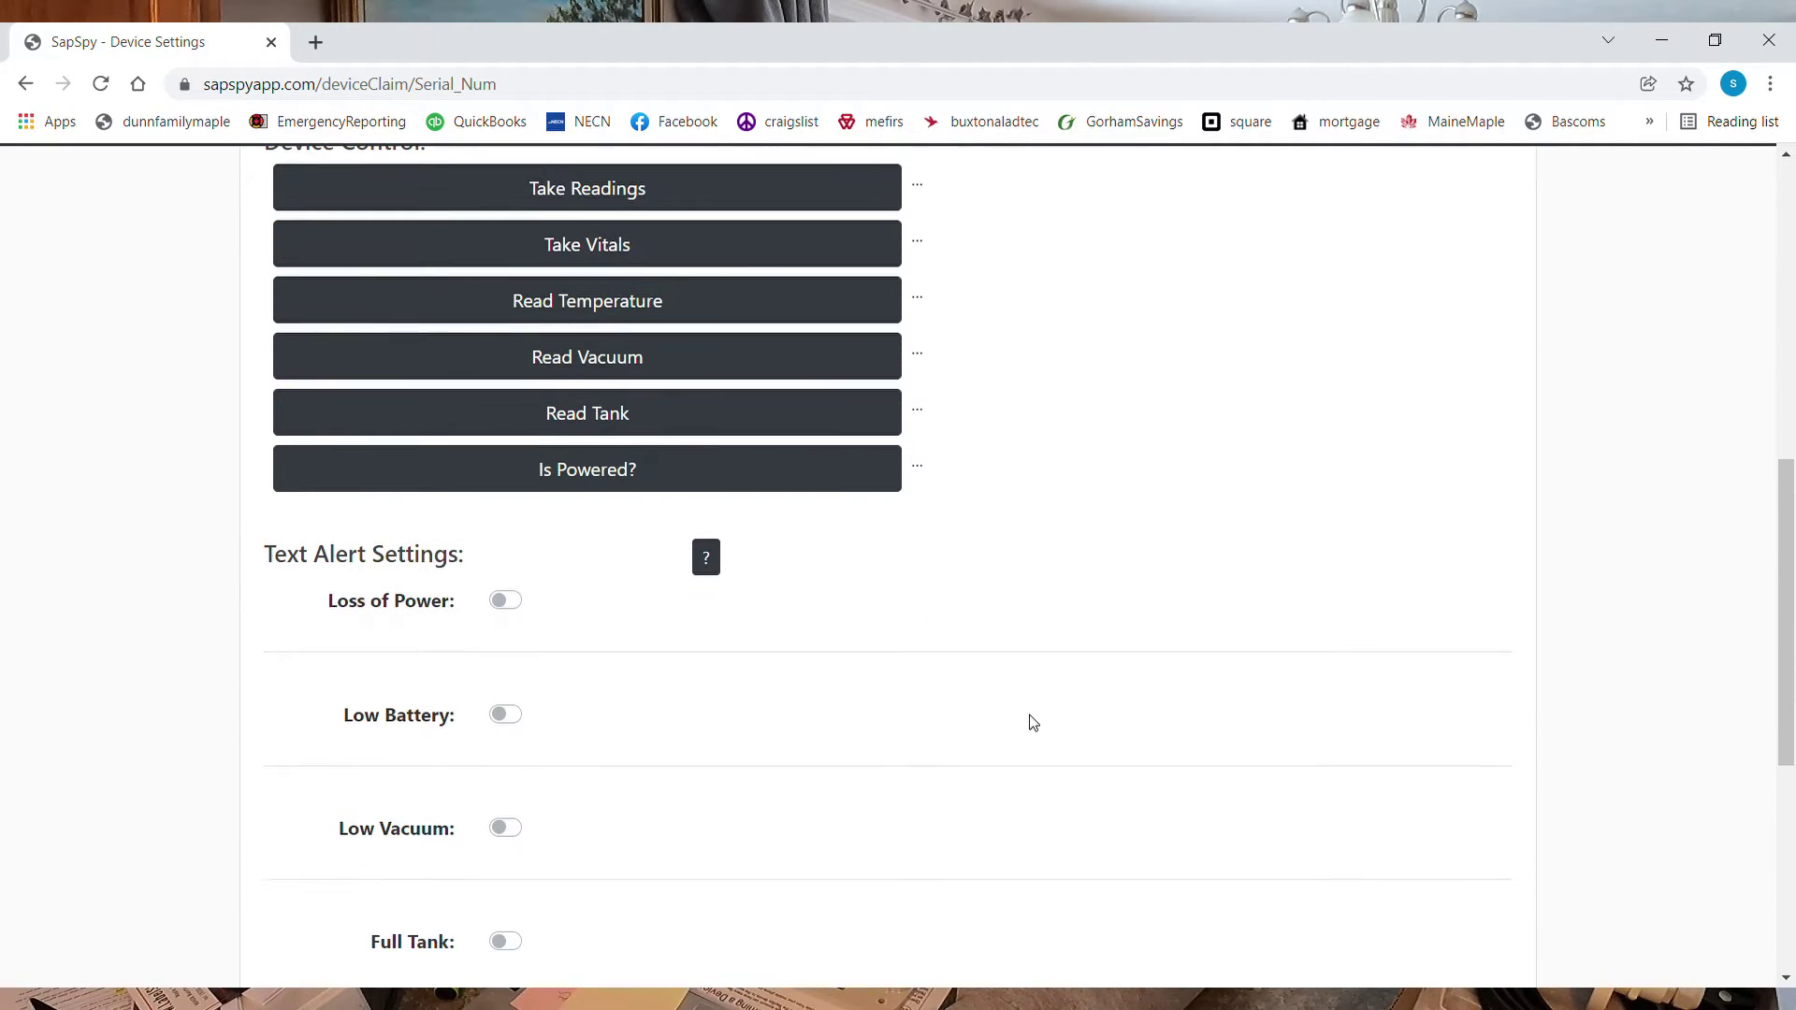
scroll(1033, 722, down, 1)
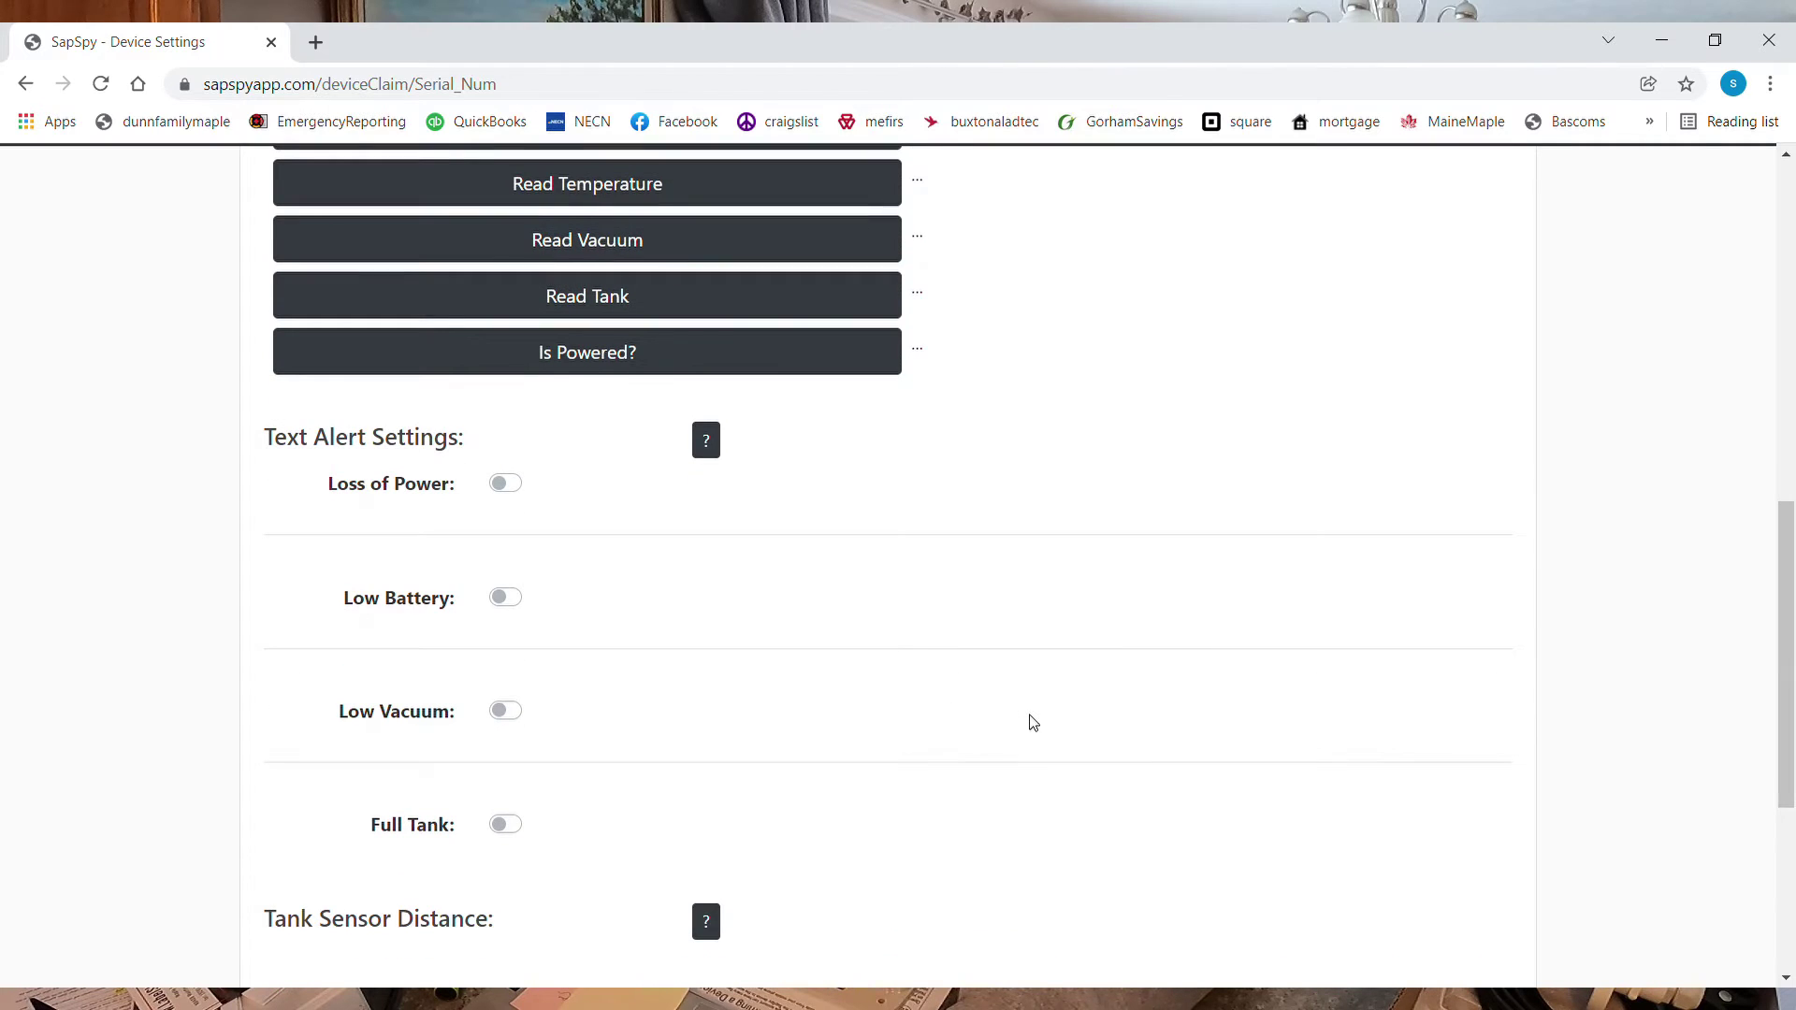
Turn on Hill's Low Battery alert at 10% and Full Tank alert at 75%, then save
click(508, 601)
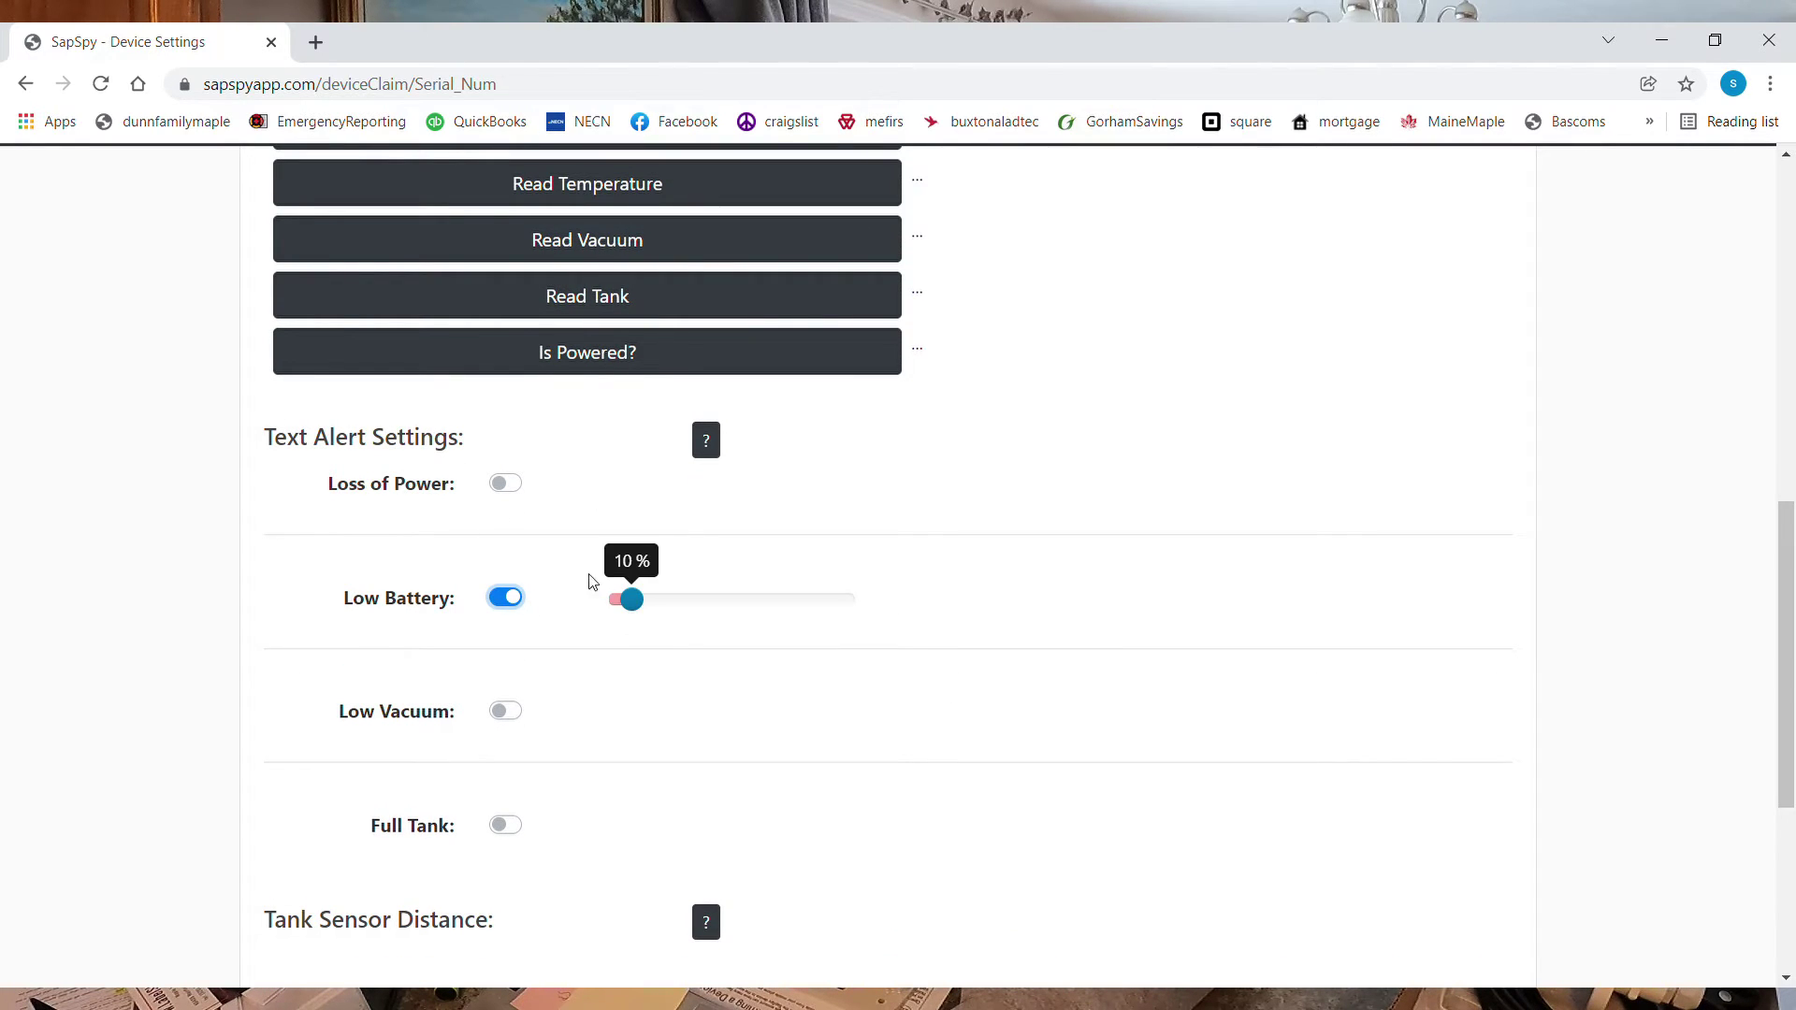
drag(644, 608, 641, 611)
click(506, 825)
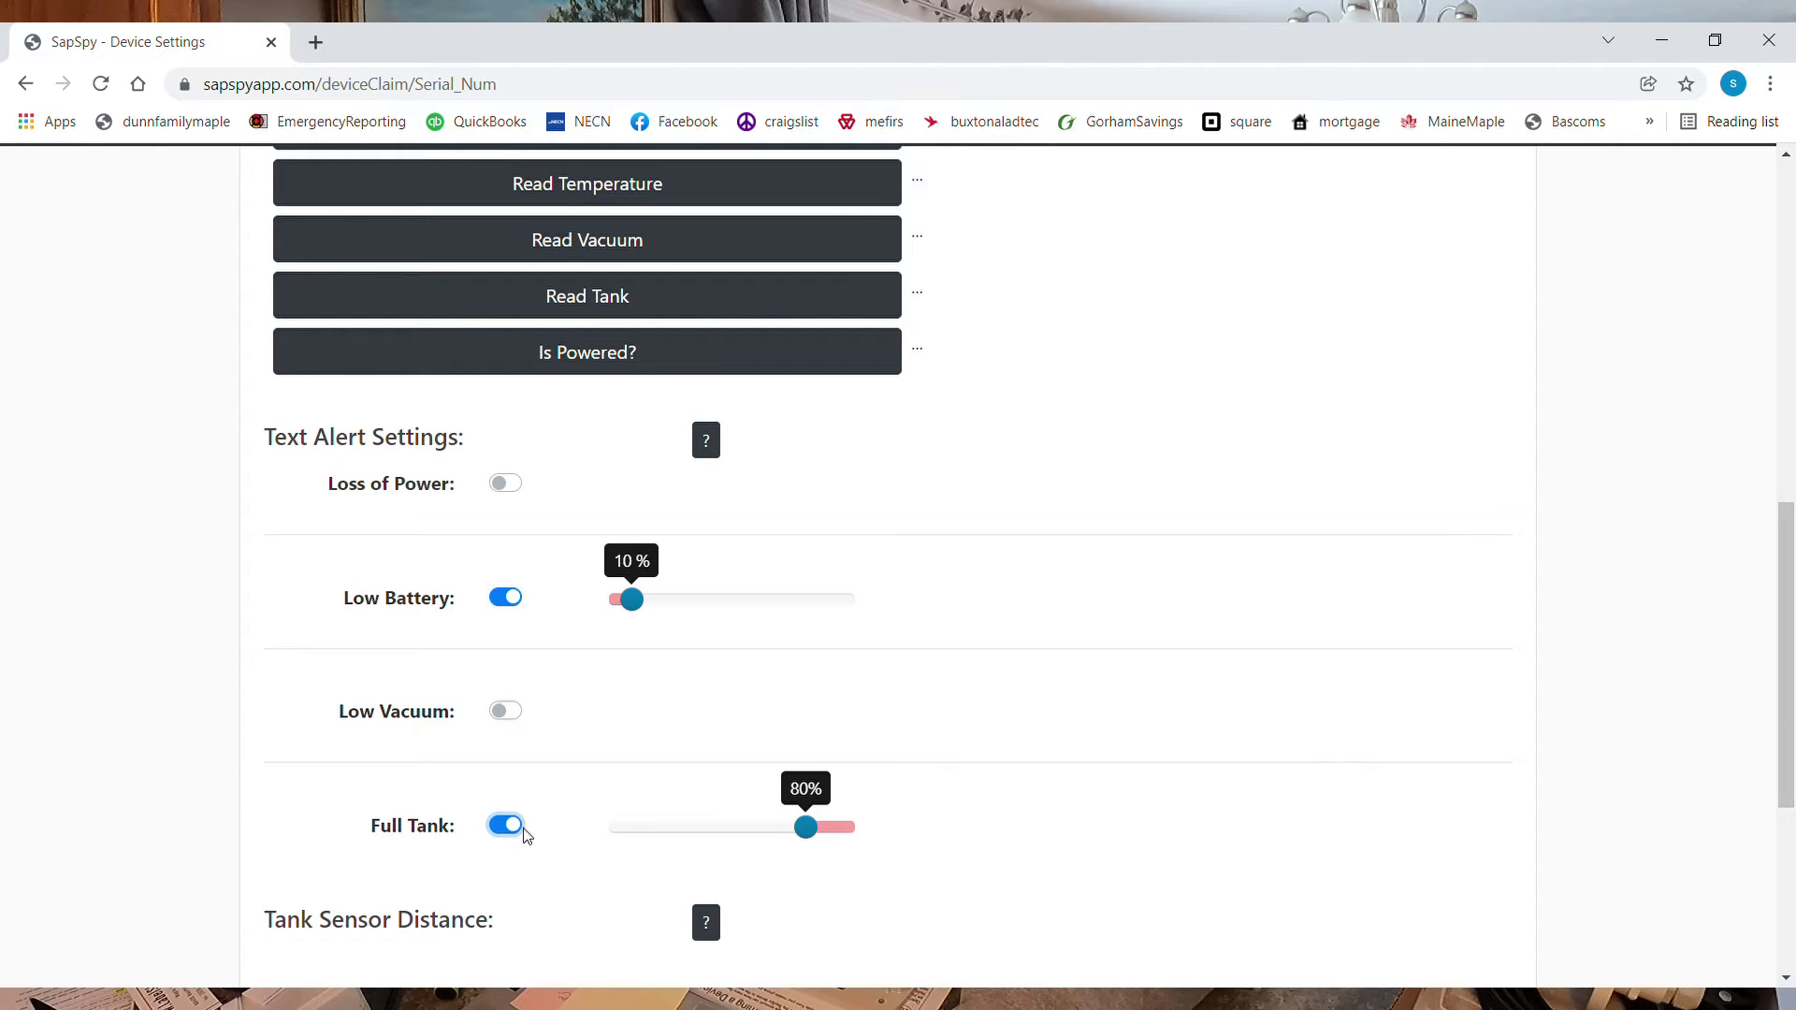
drag(809, 839, 802, 841)
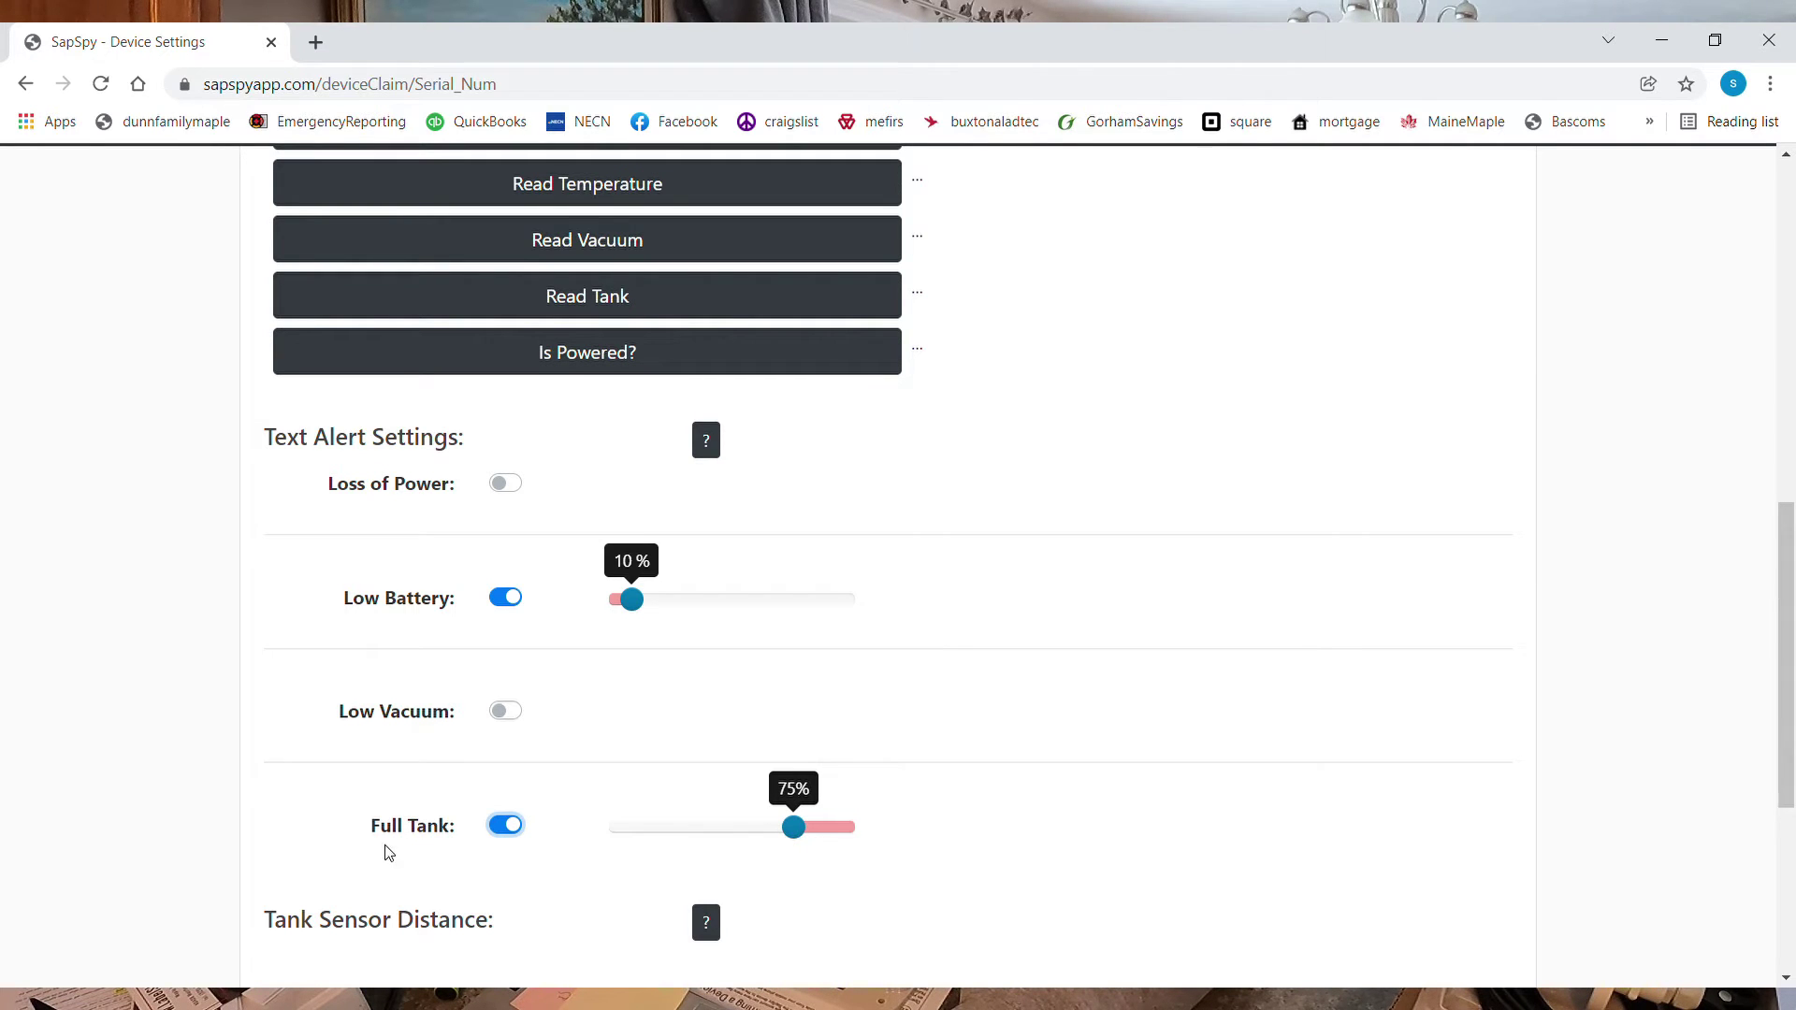
scroll(338, 850, down, 2)
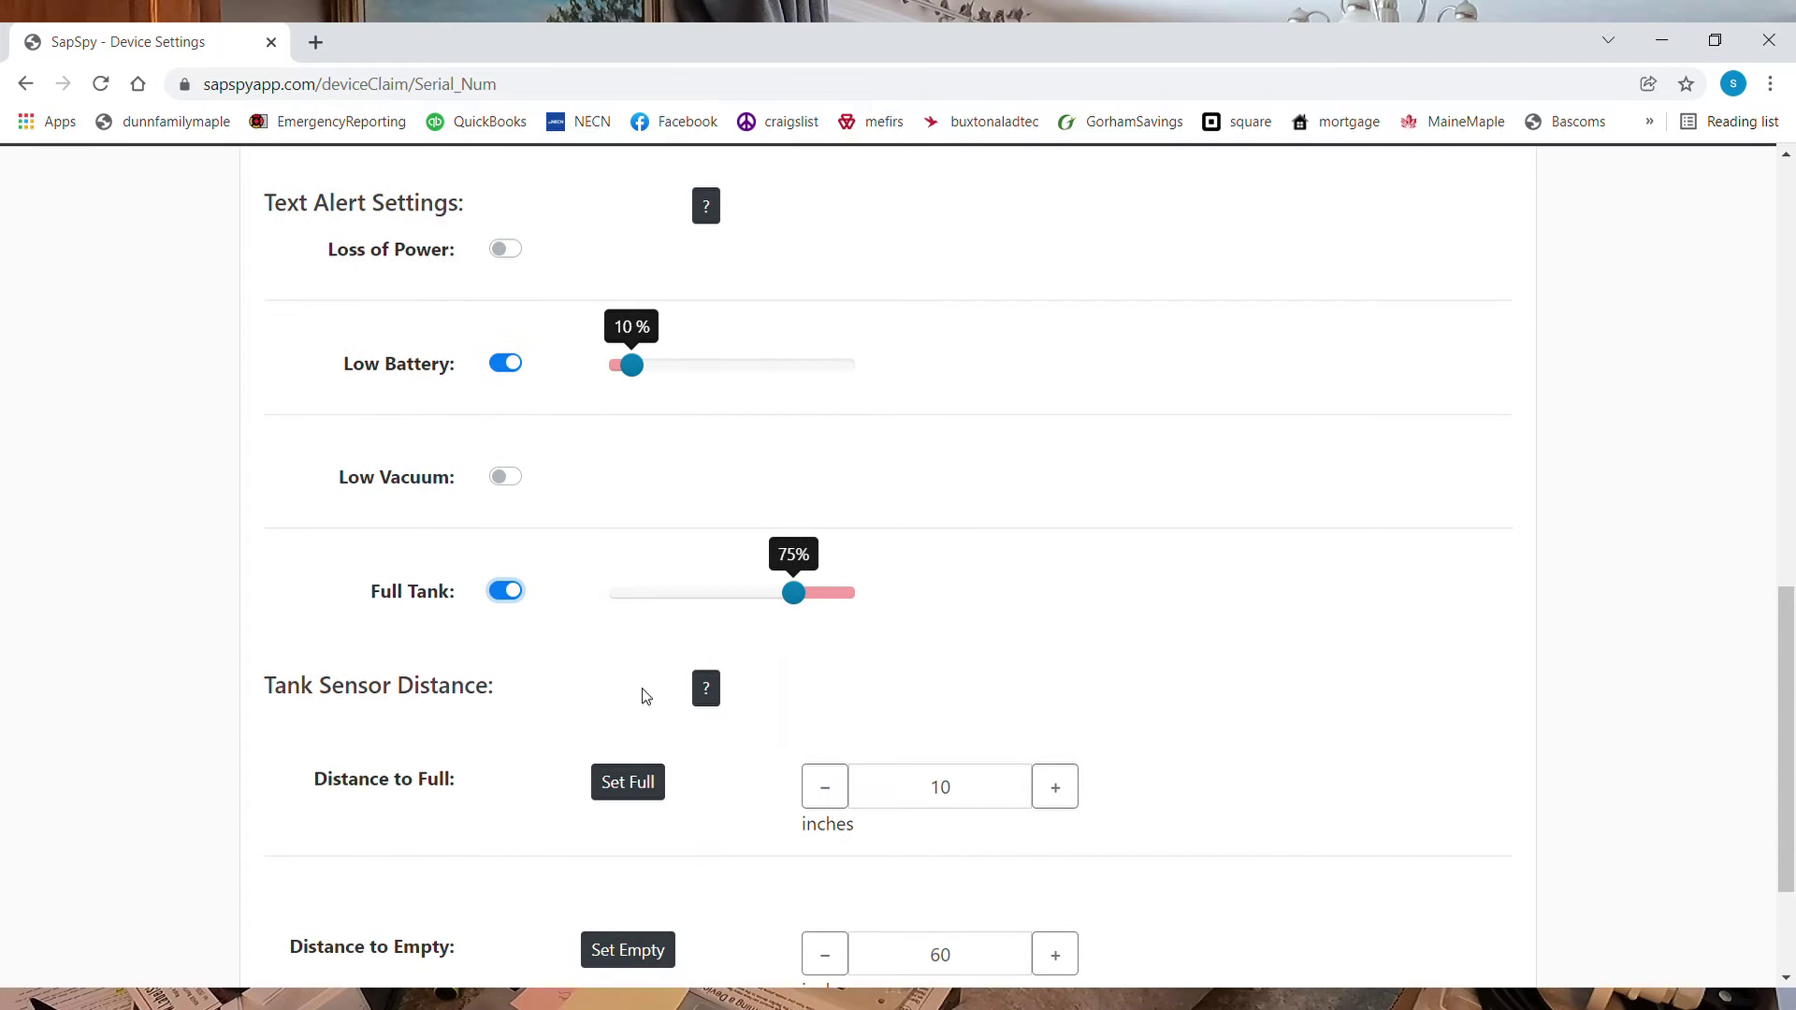
scroll(756, 868, down, 2)
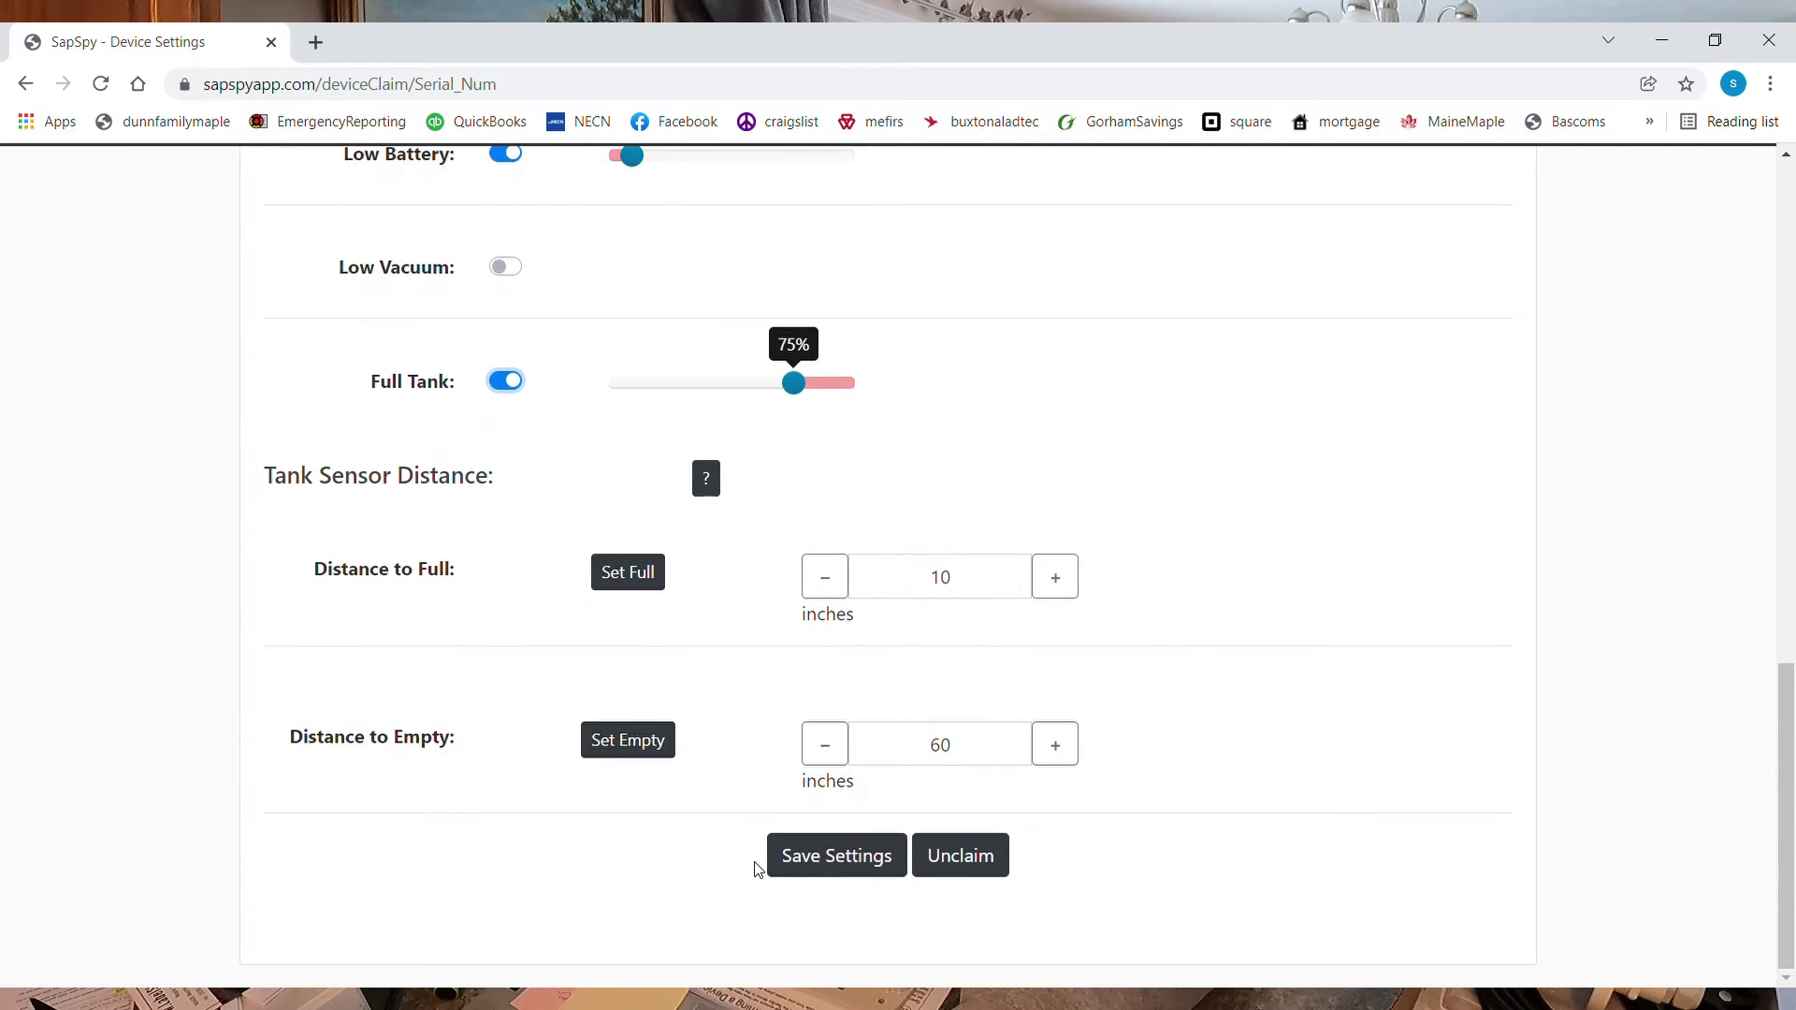
click(862, 862)
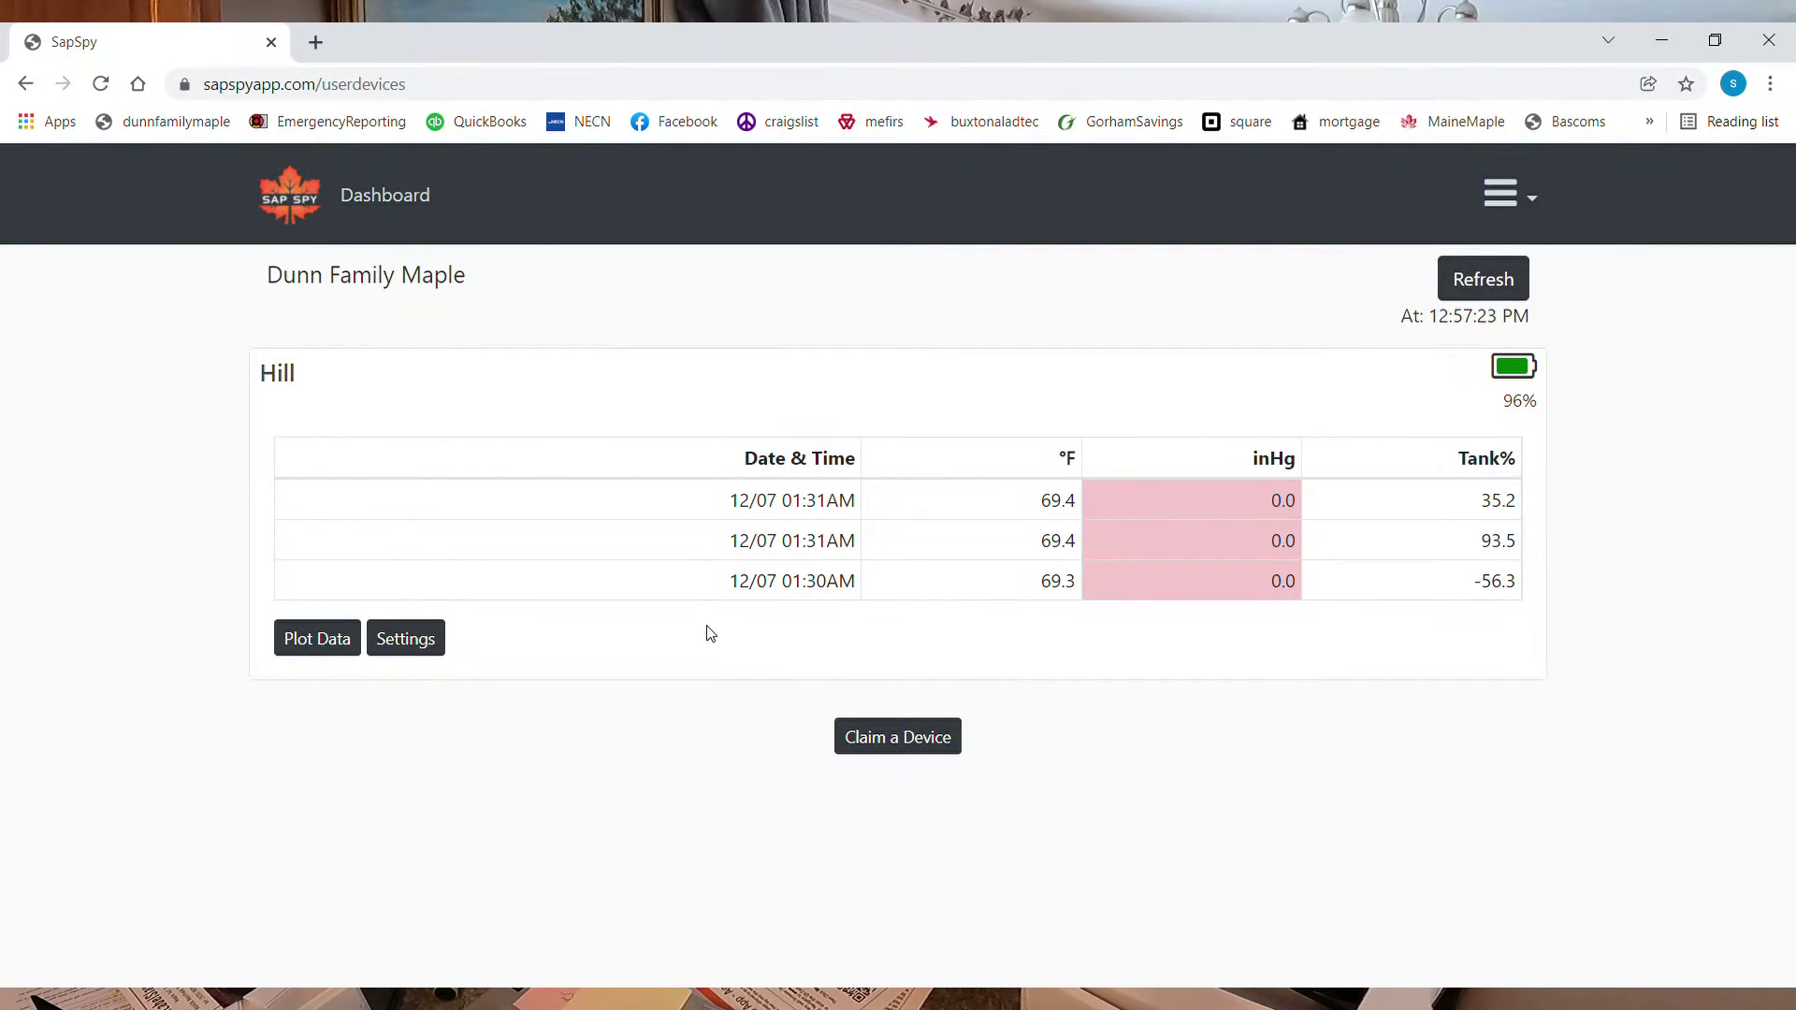
Claim another hub by entering its serial number, correcting a typo first
click(898, 739)
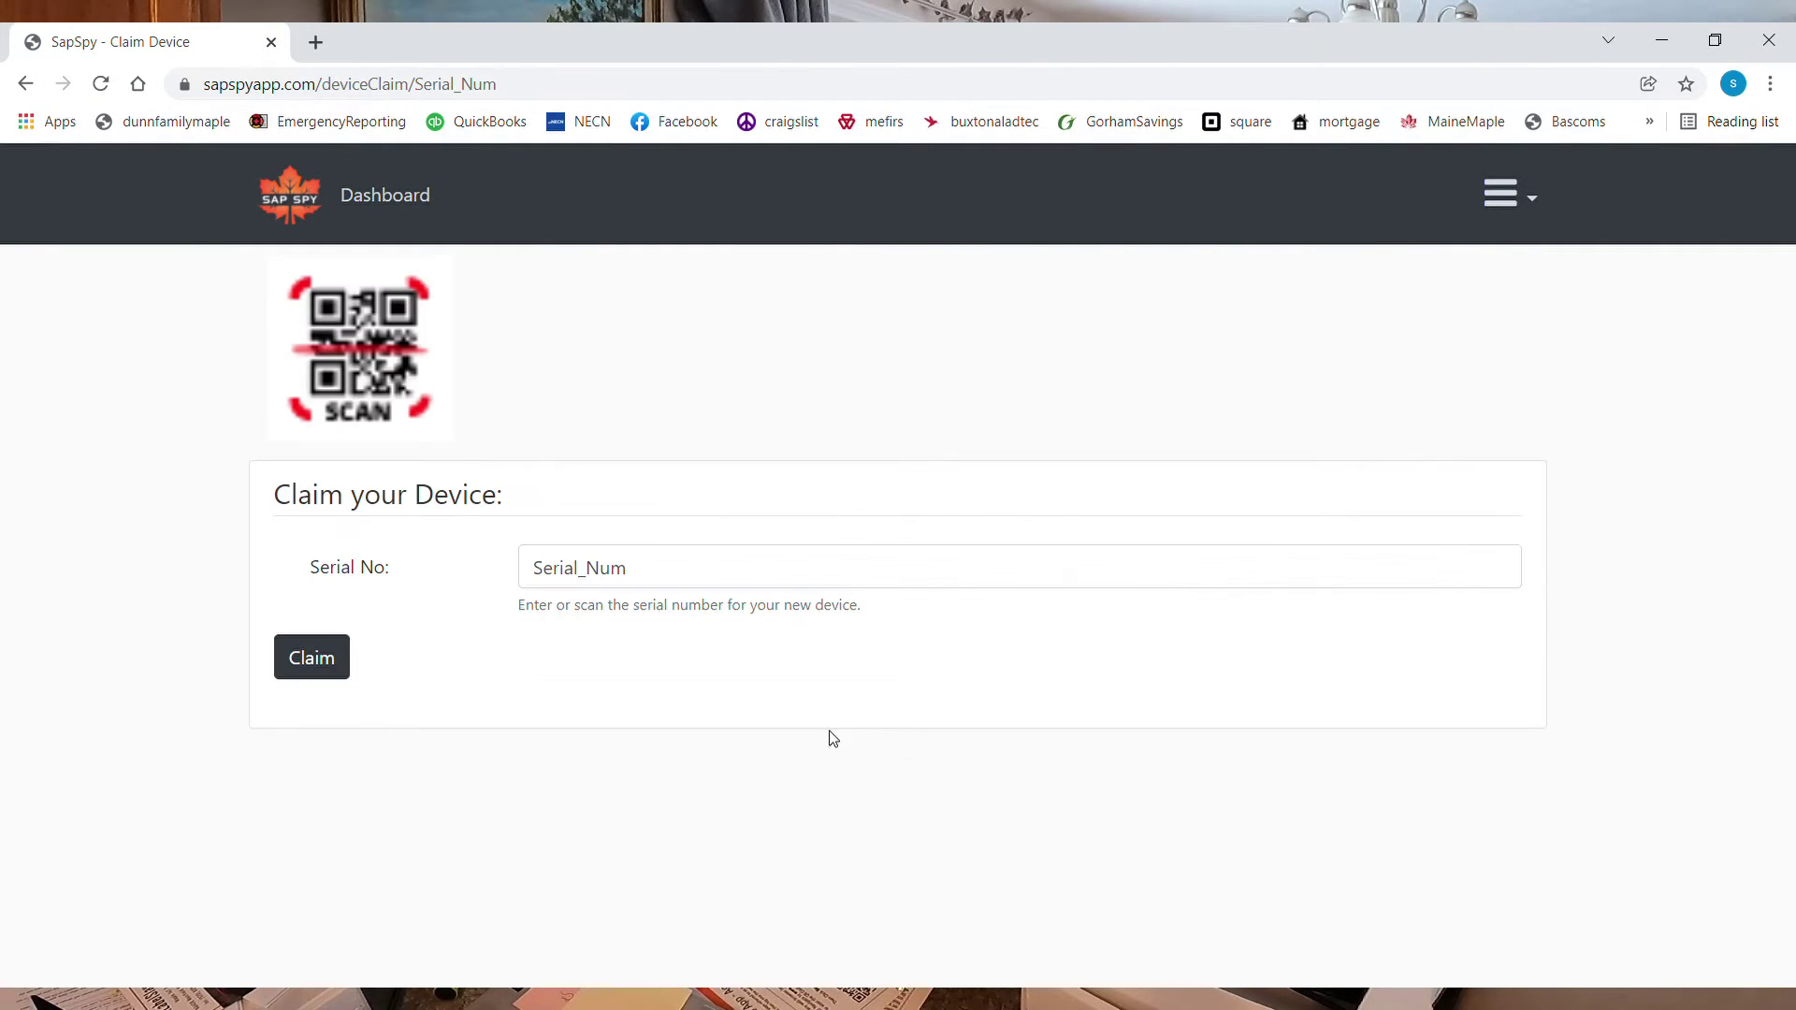
drag(682, 581, 533, 563)
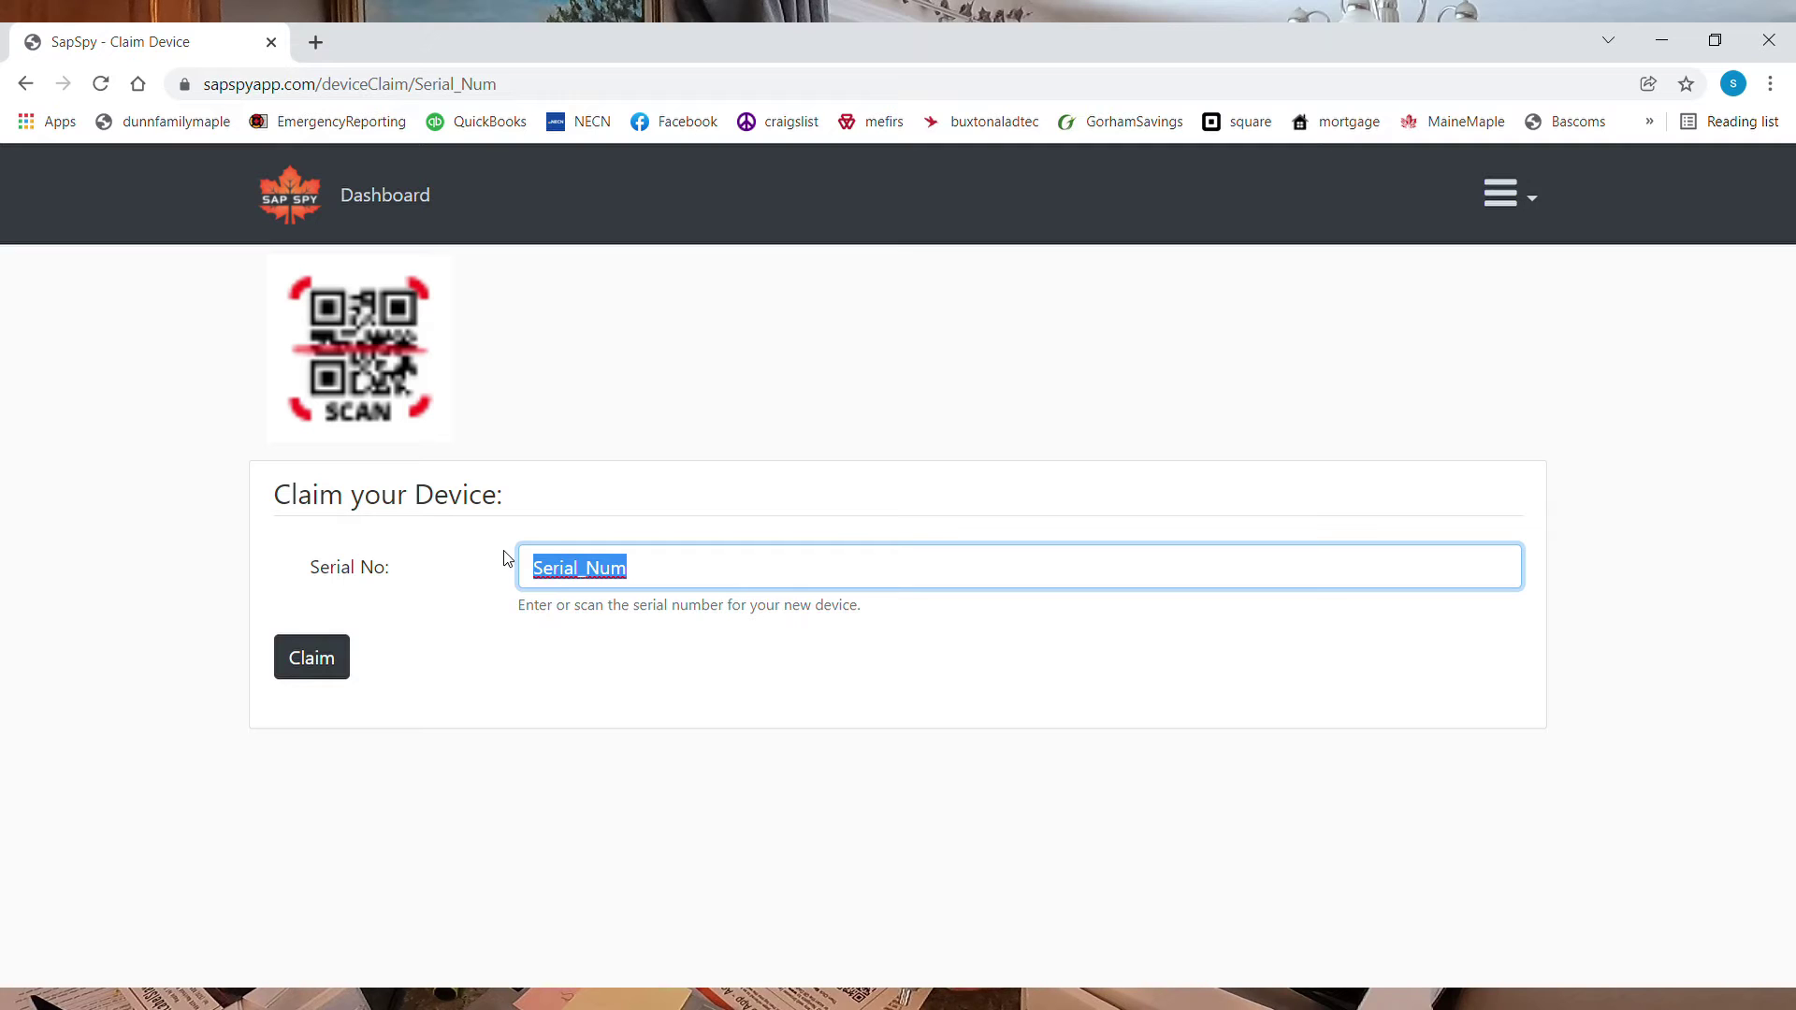
text(6)
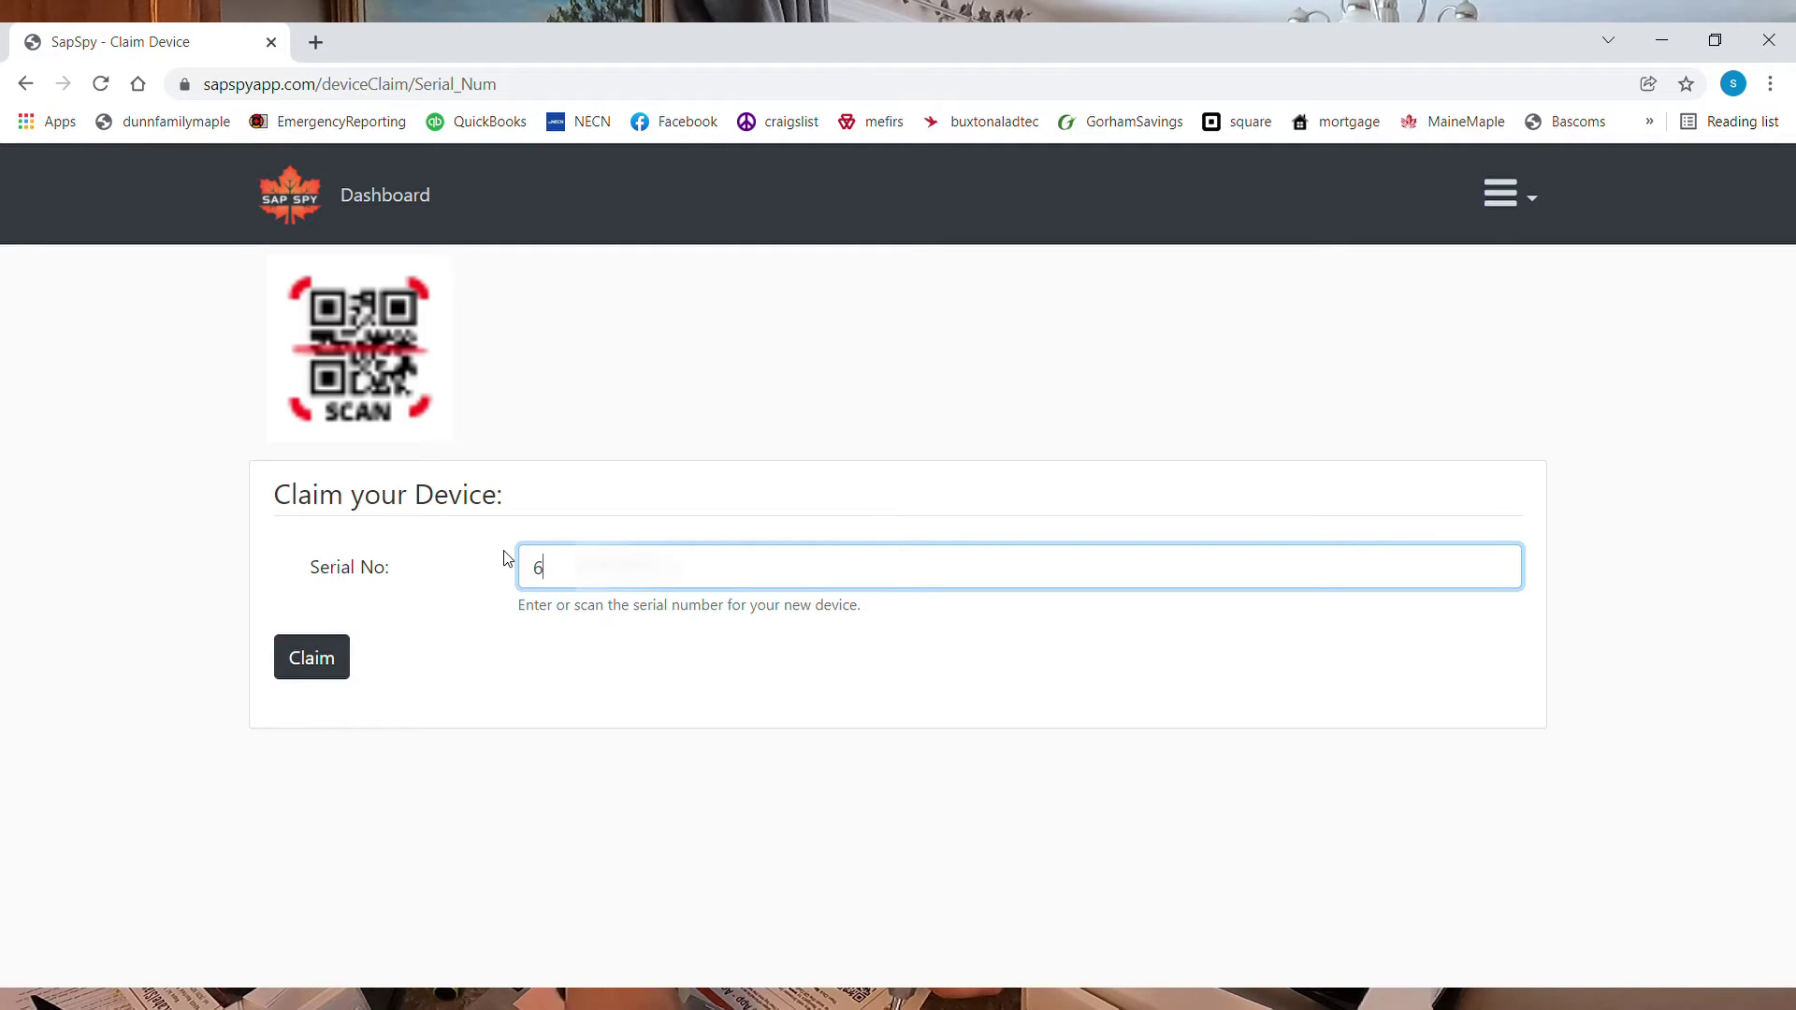
text(be)
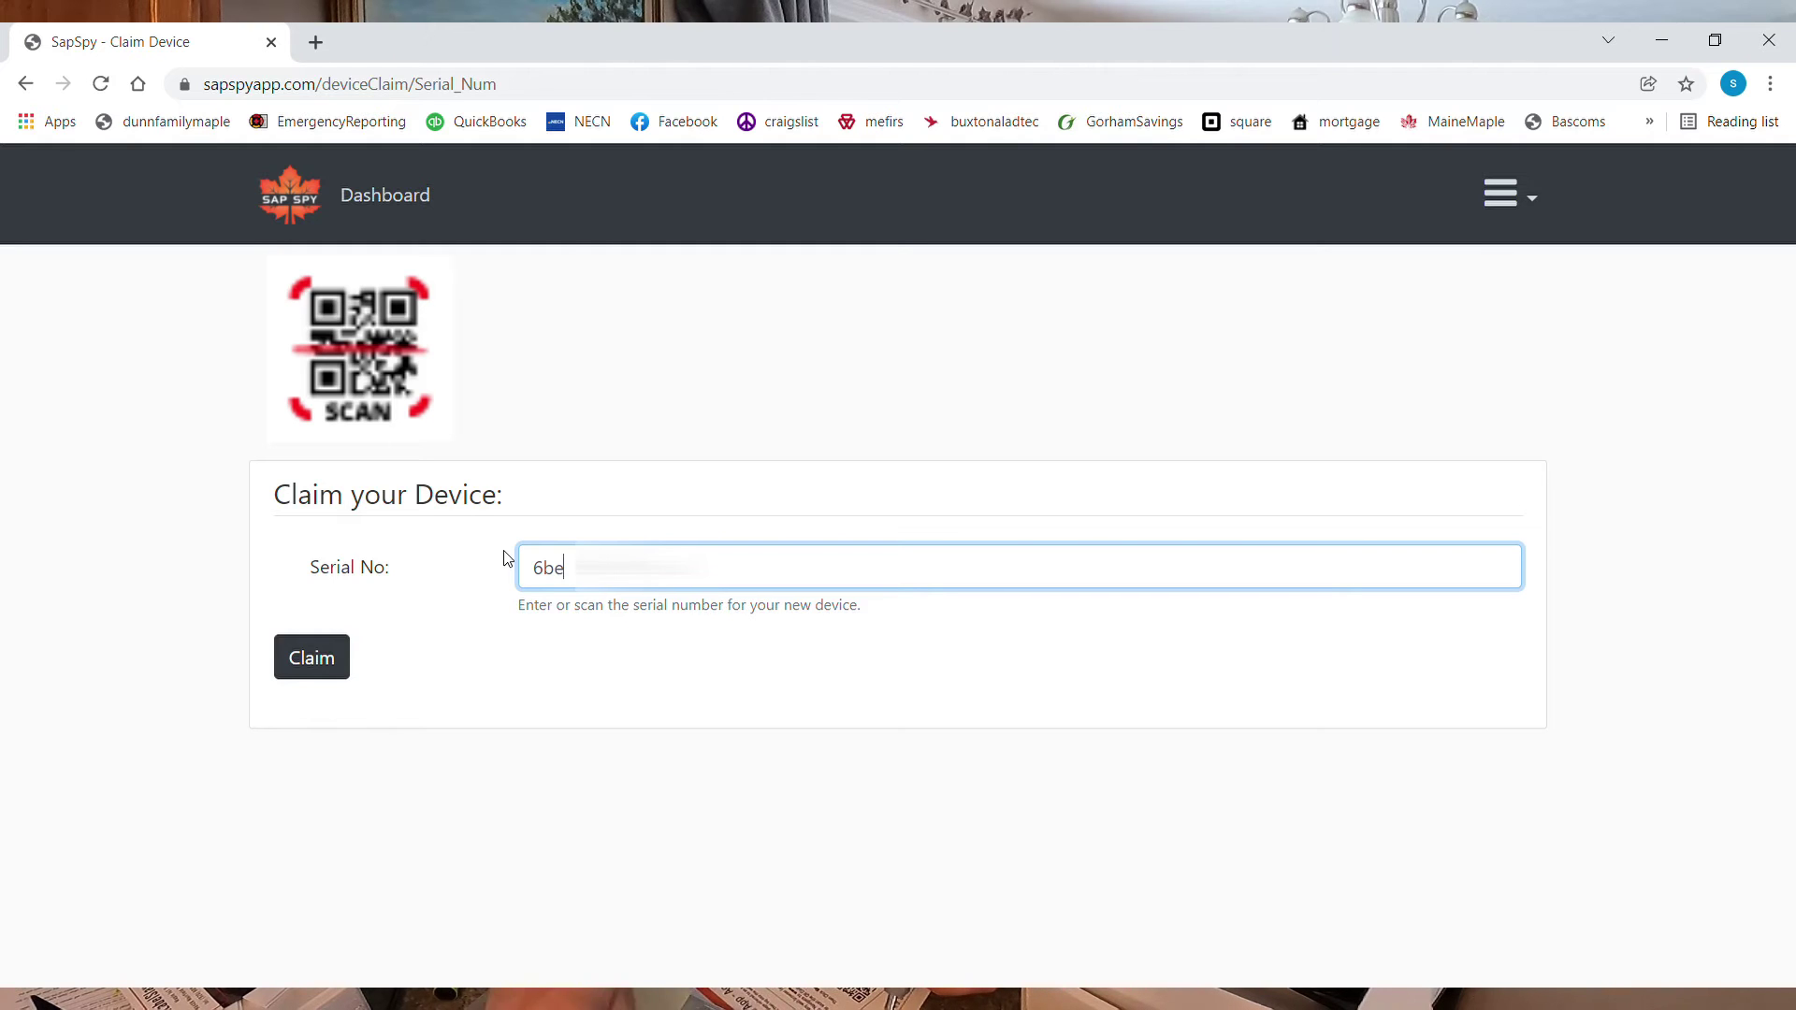
key(BackSpace)
key(BackSpace)
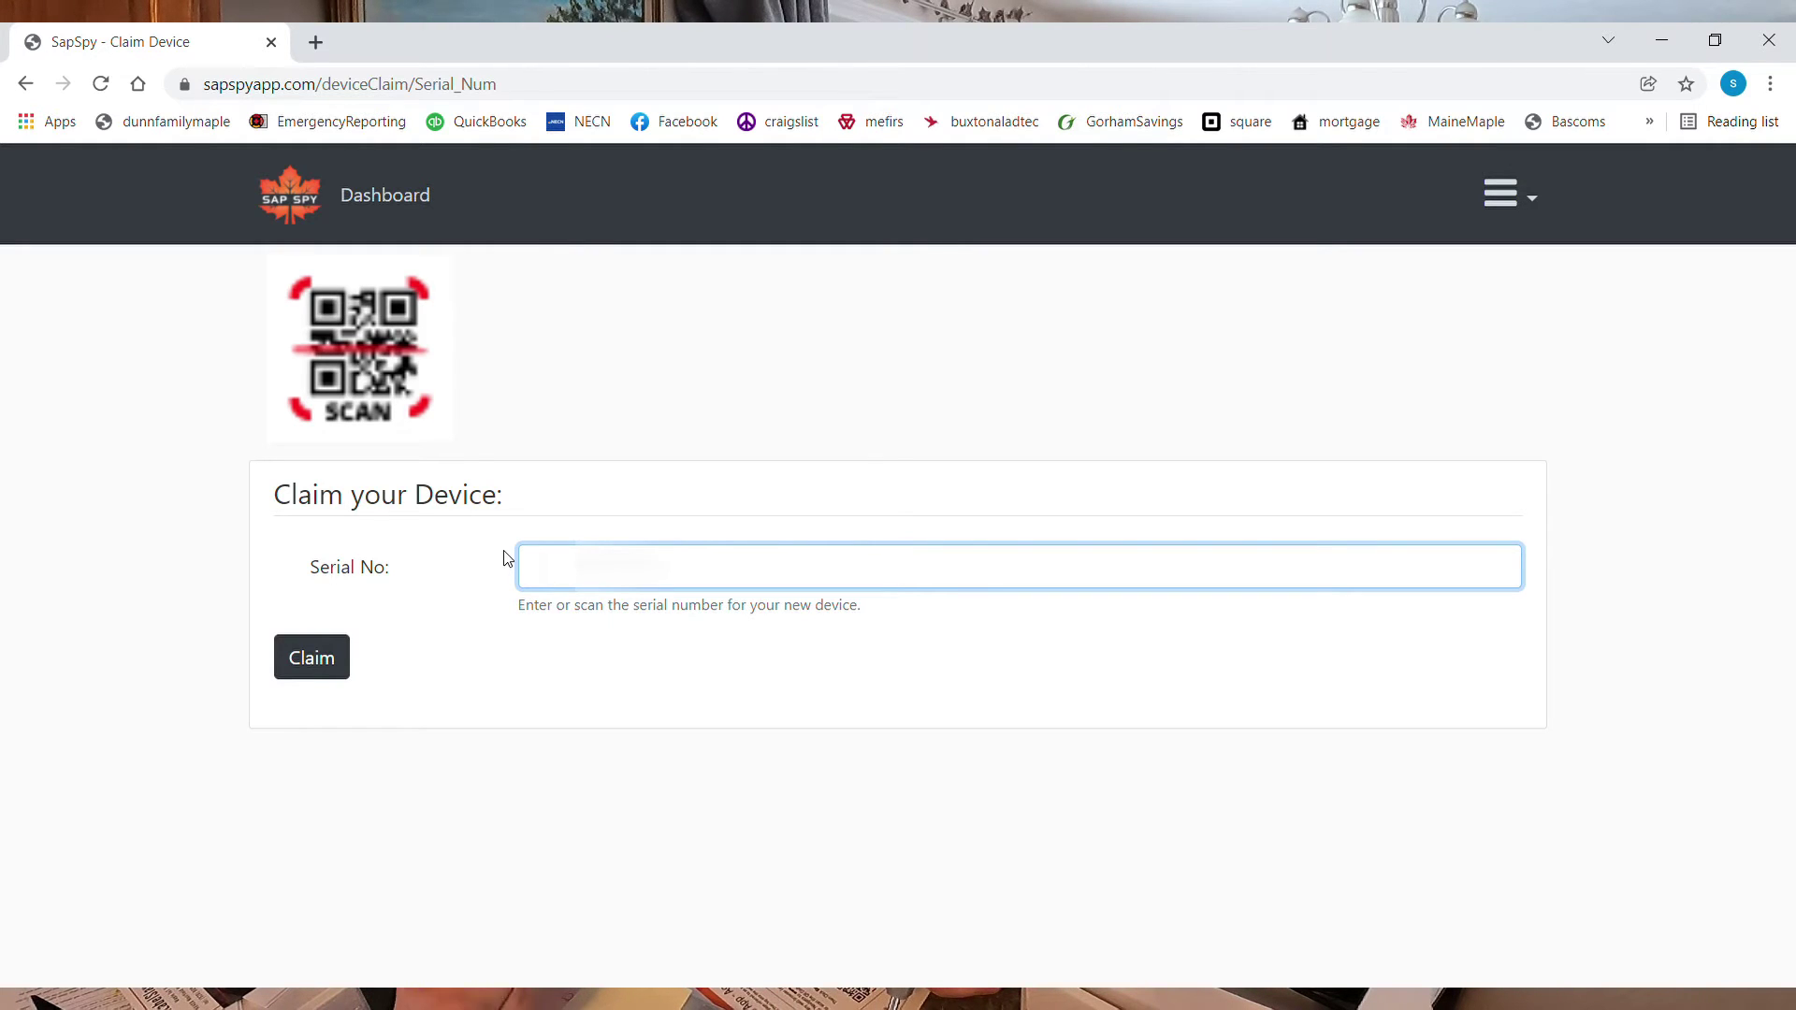
text(deb)
click(316, 666)
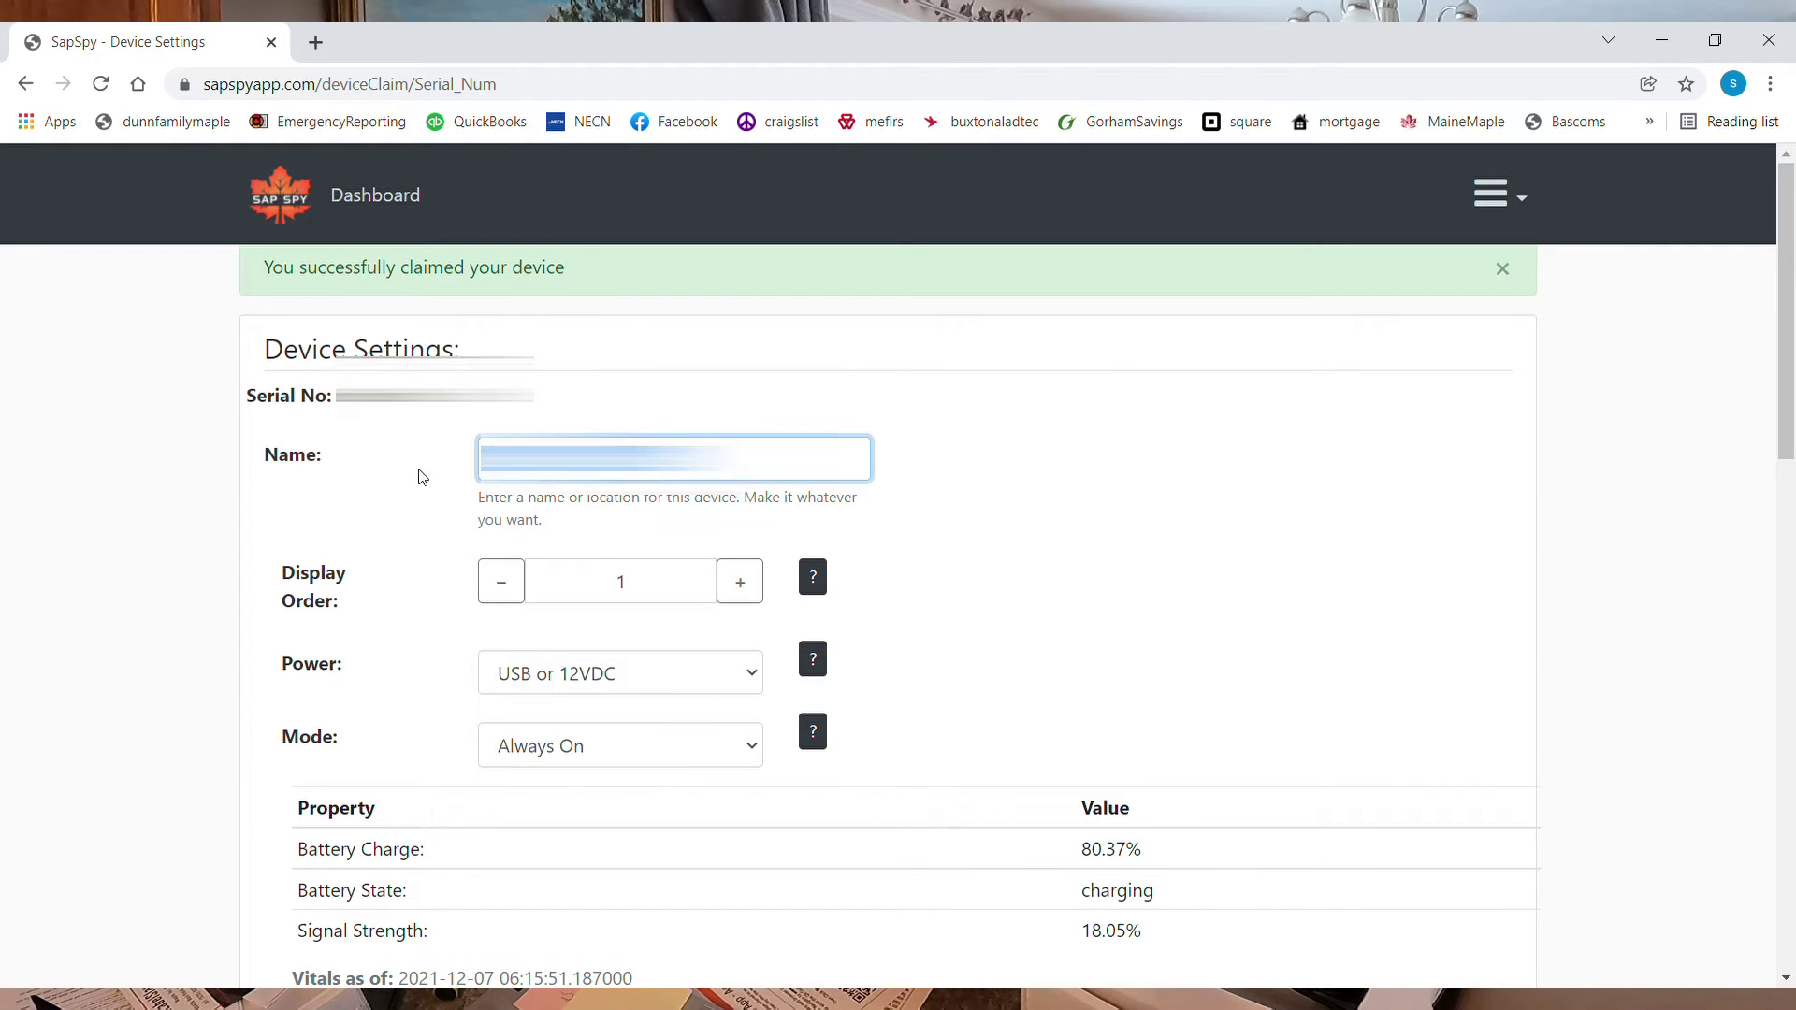
Name the new hub 'Skip' and scroll down to its text alert settings
key(BackSpace)
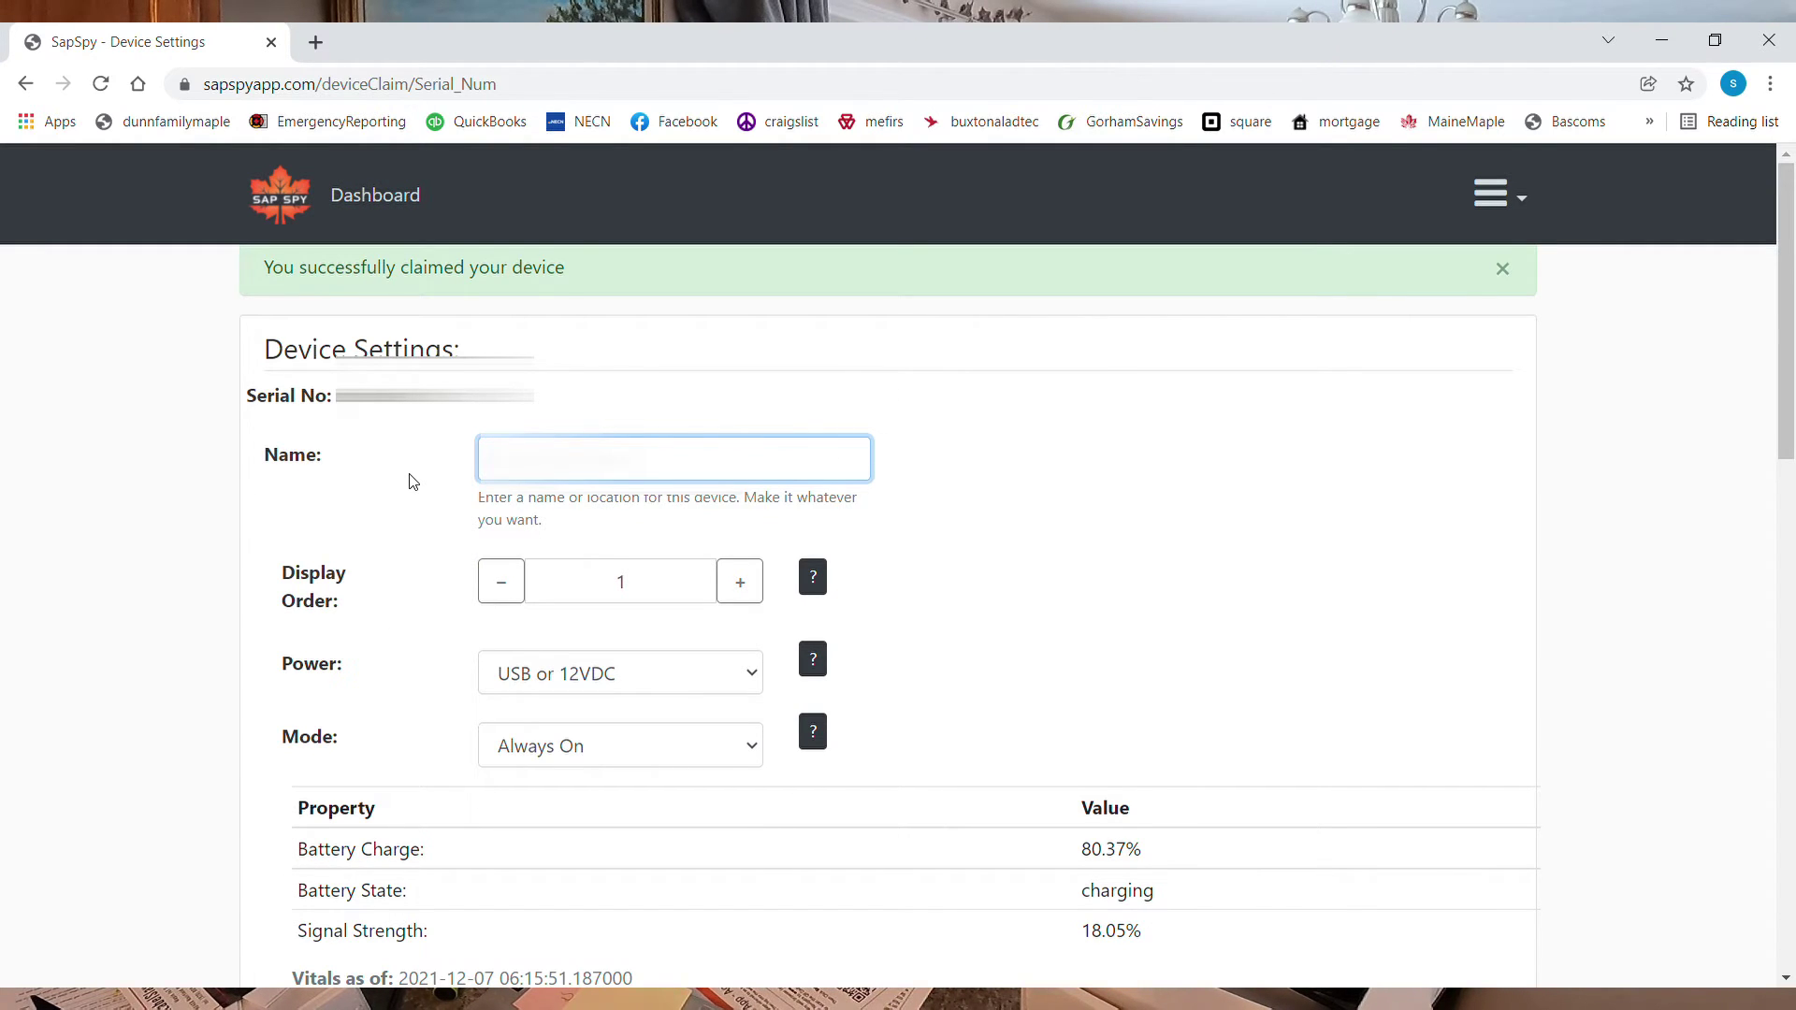
text(Skip)
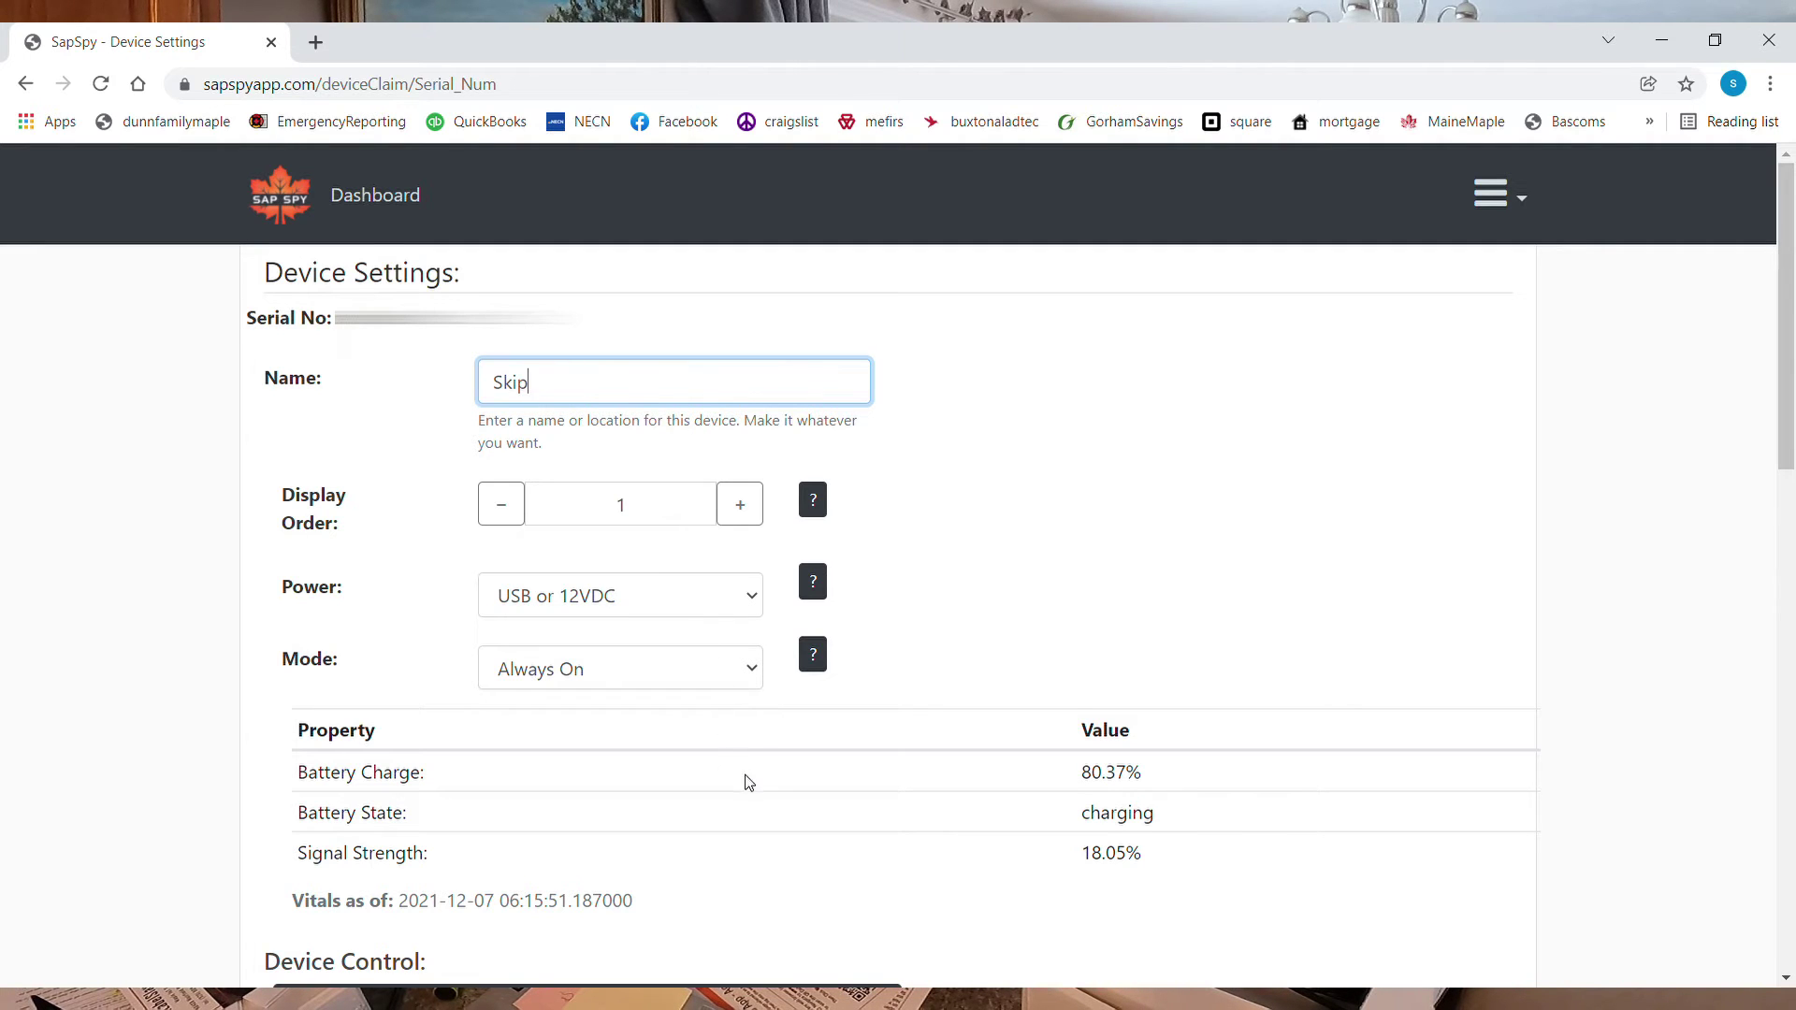
scroll(585, 774, down, 1)
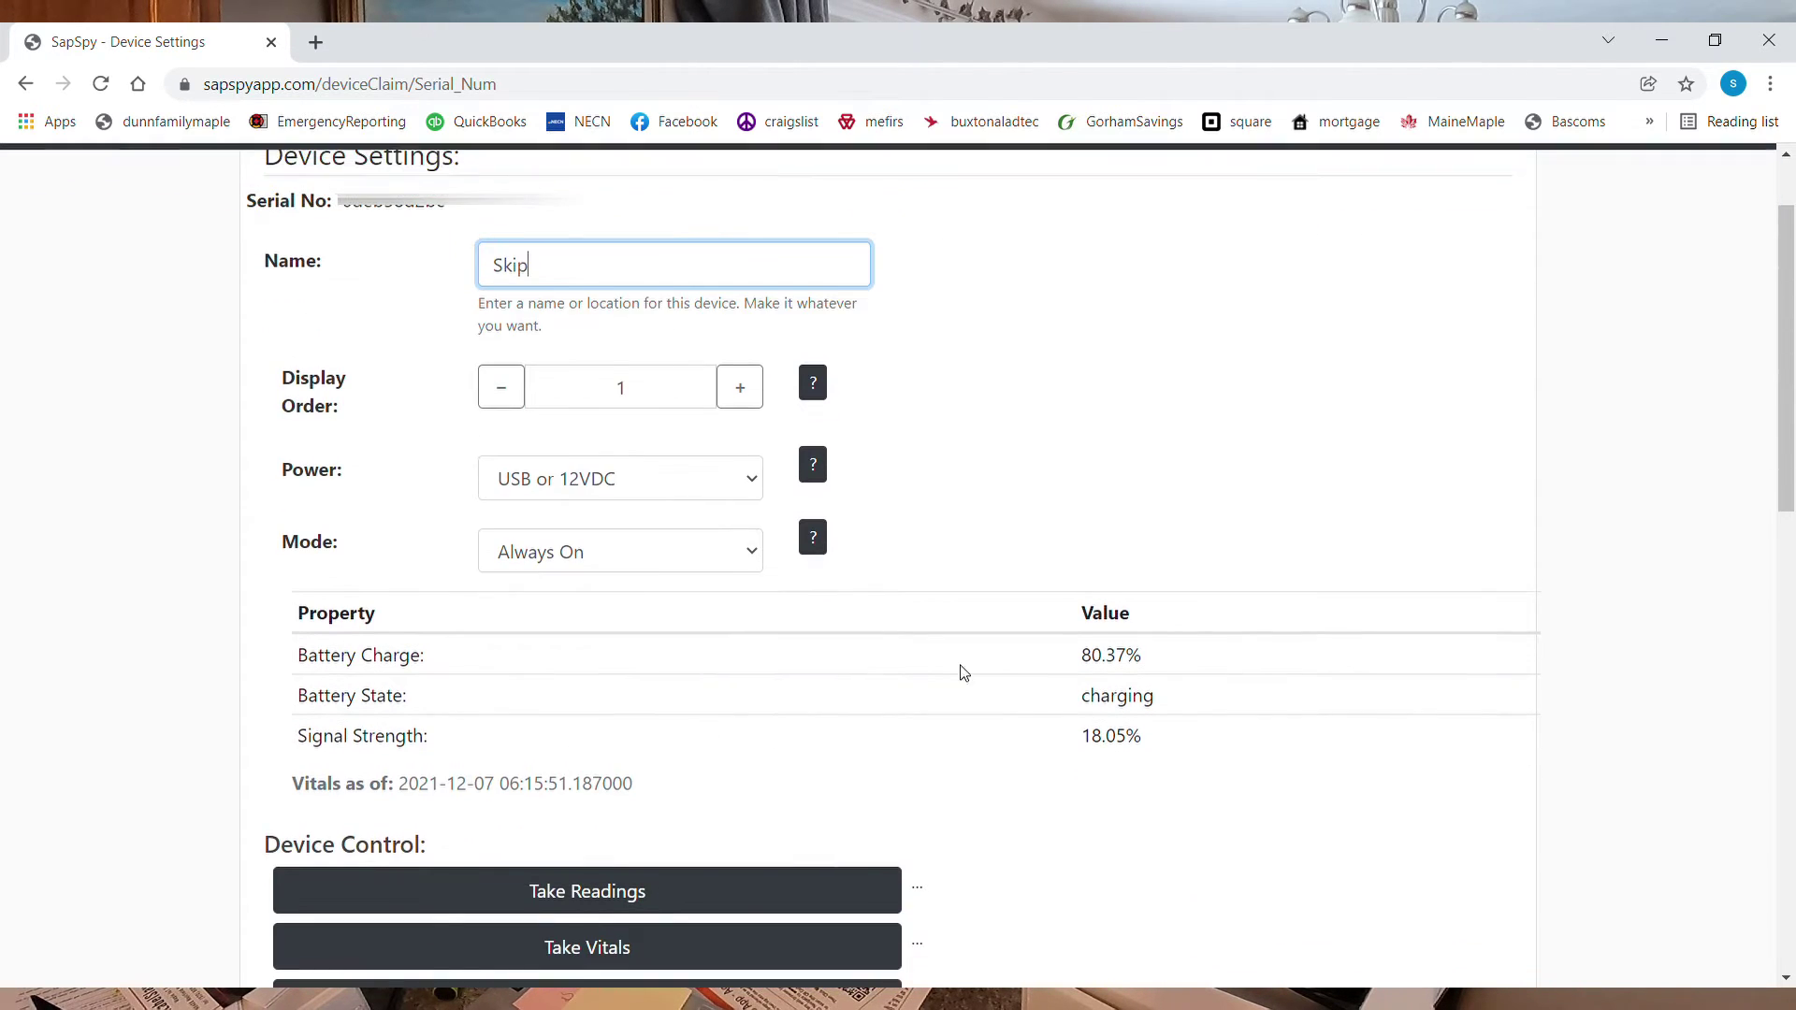
scroll(1037, 727, down, 2)
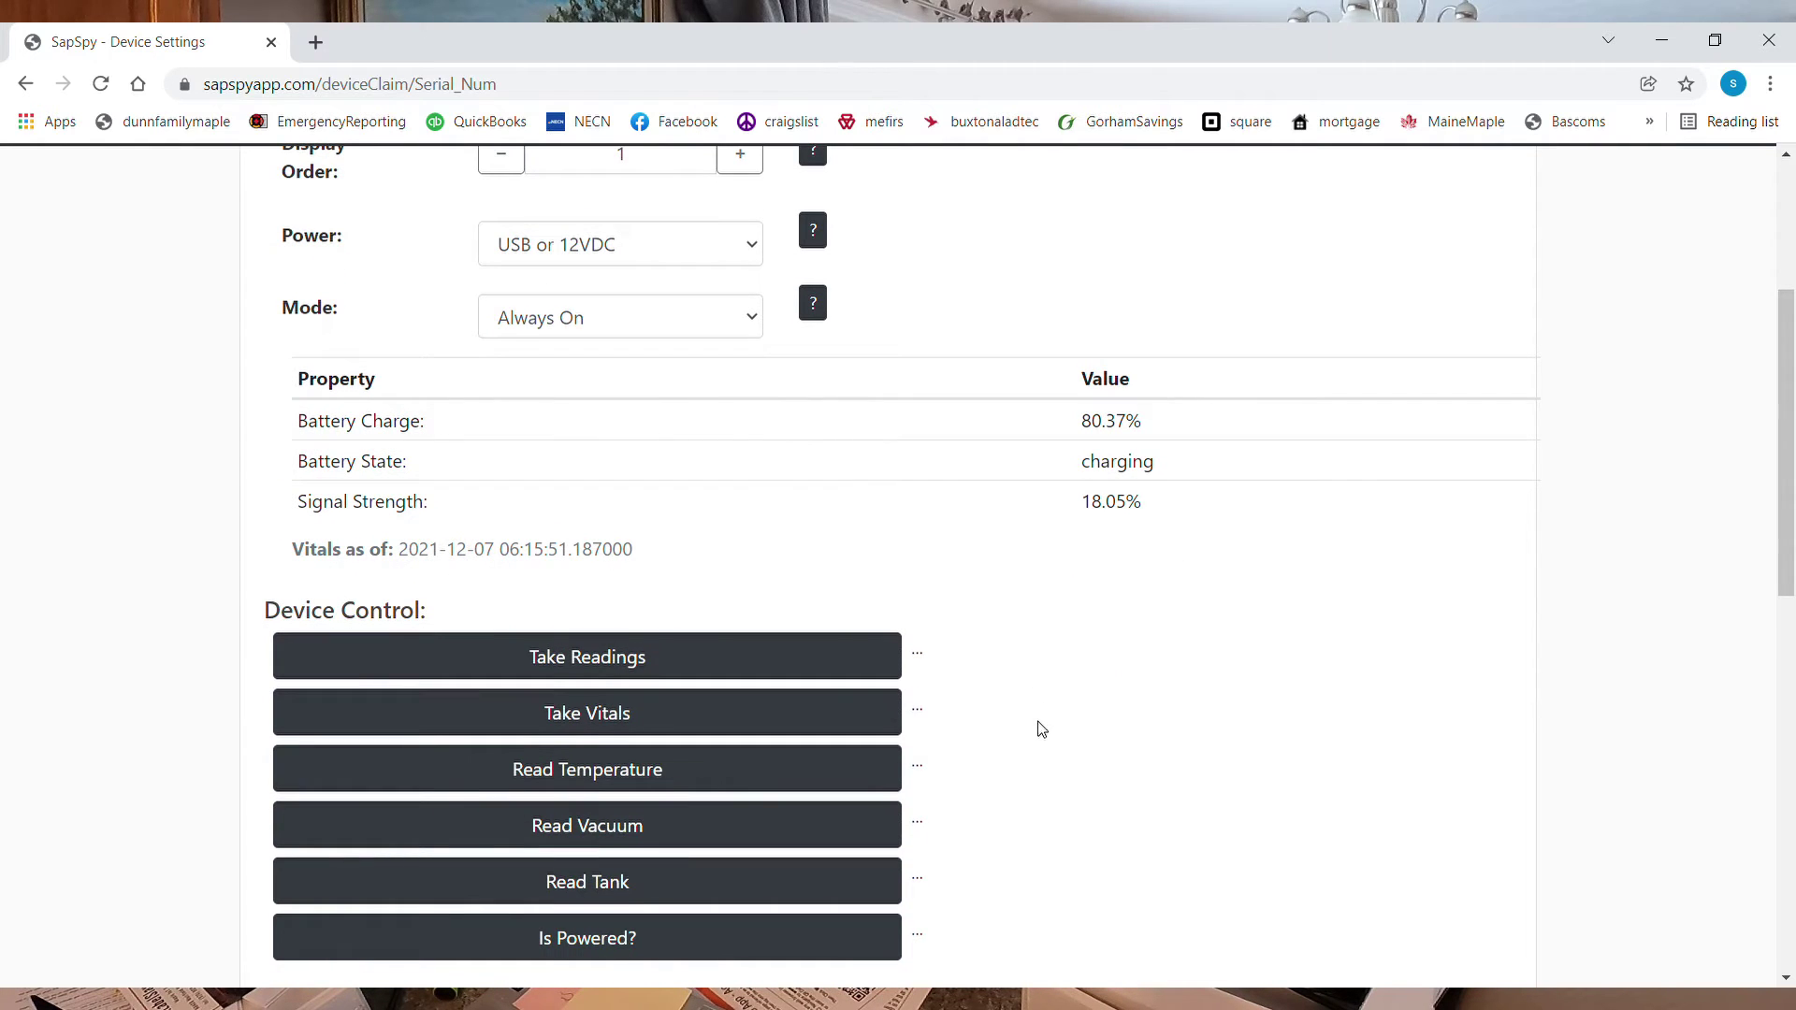
scroll(936, 705, down, 2)
scroll(637, 521, down, 3)
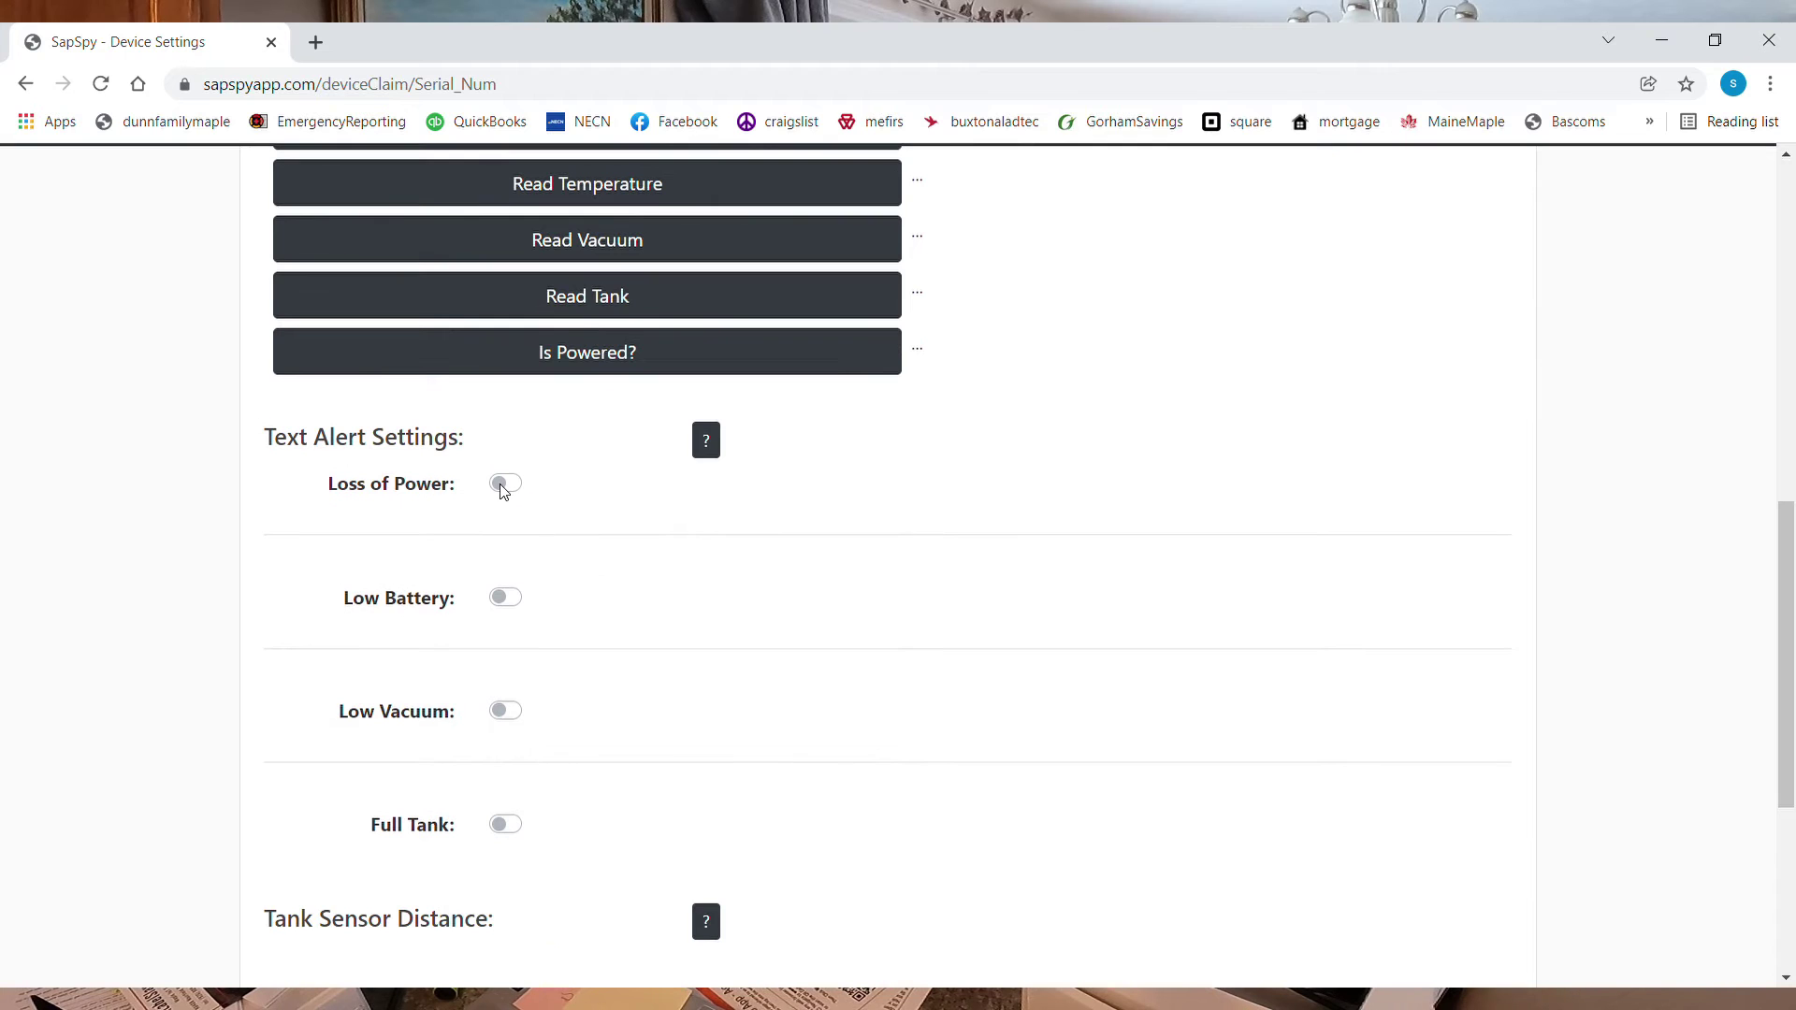
Enable Loss of Power, Low Battery, Low Vacuum (20 inHg) and Full Tank (75%) alerts, then save
click(504, 484)
click(506, 598)
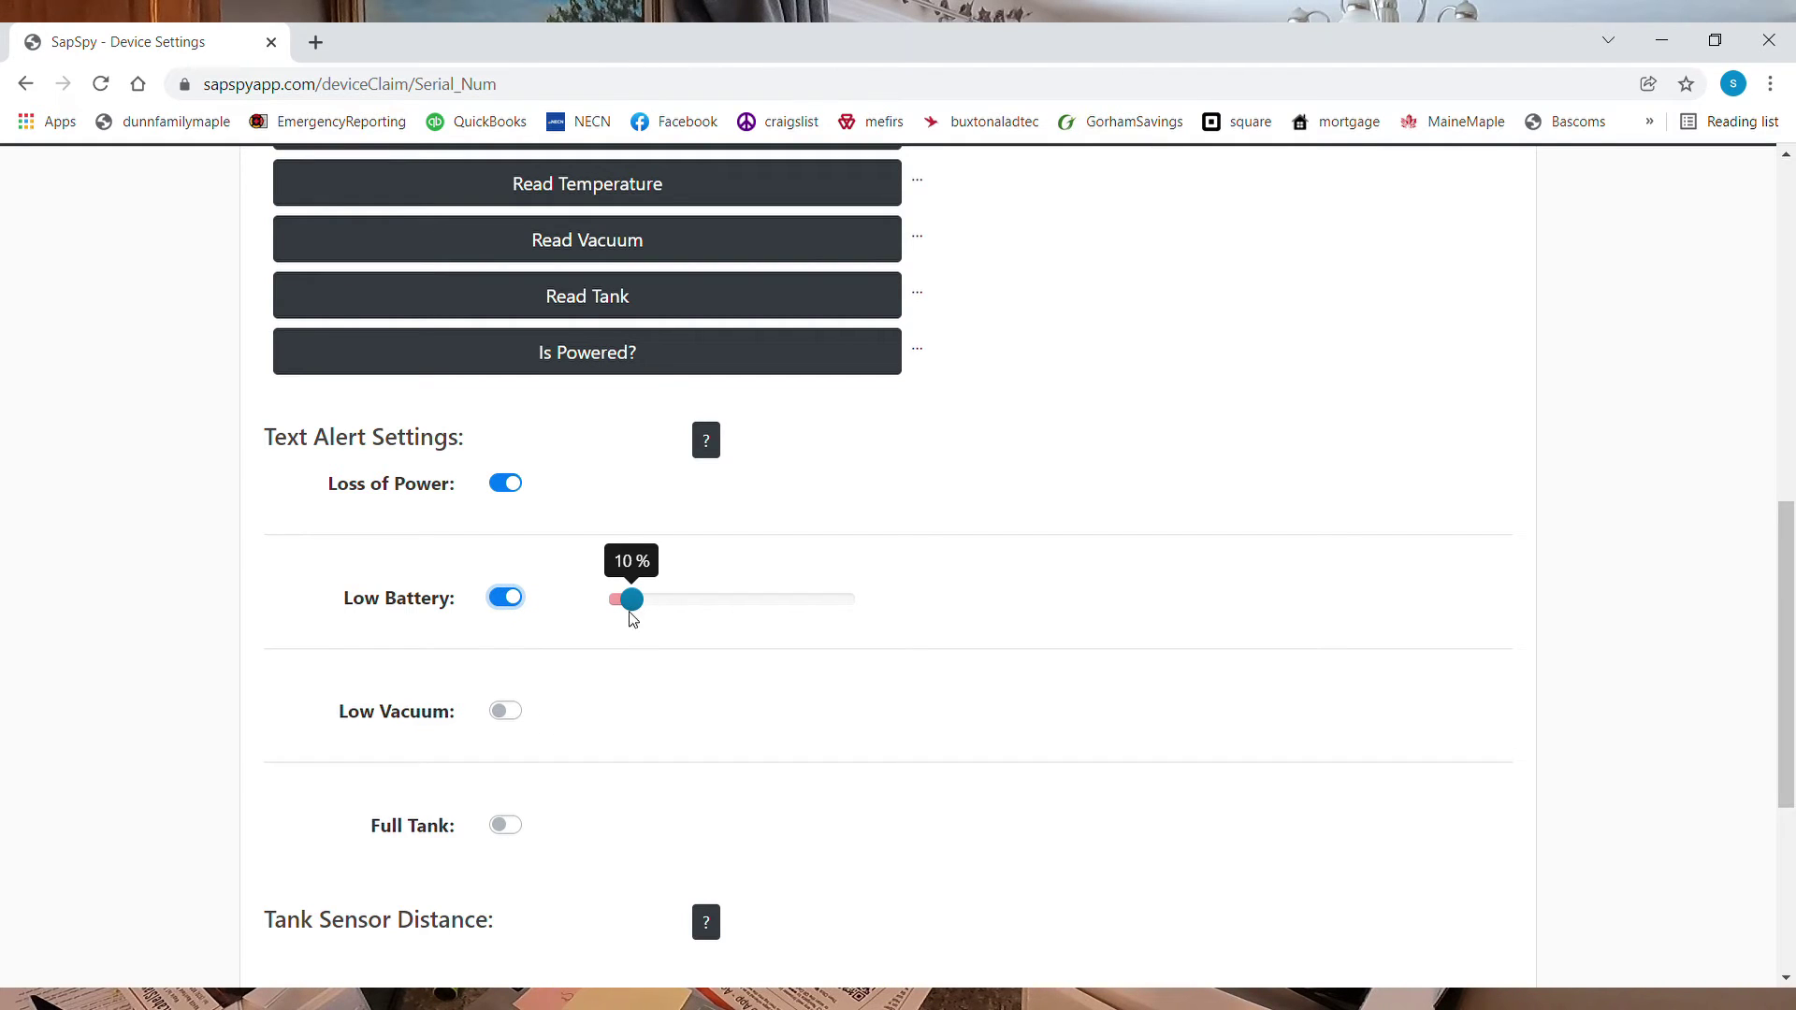
click(512, 714)
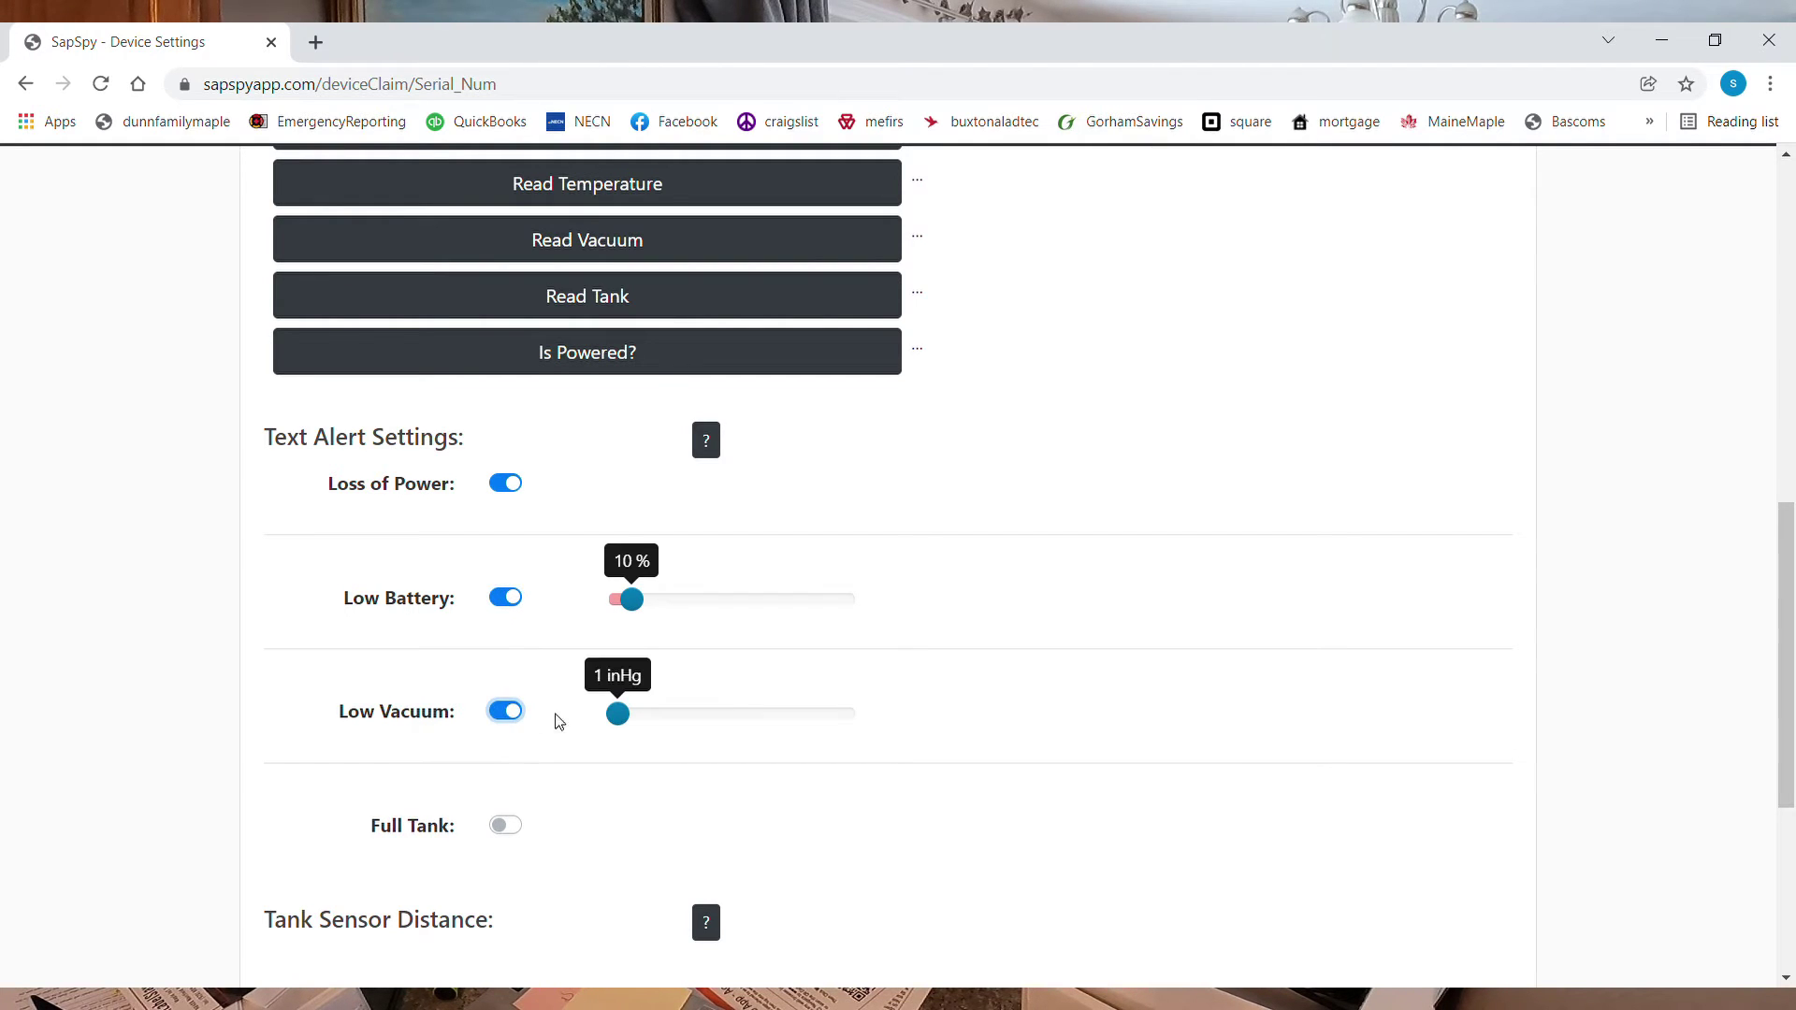
drag(618, 715, 784, 731)
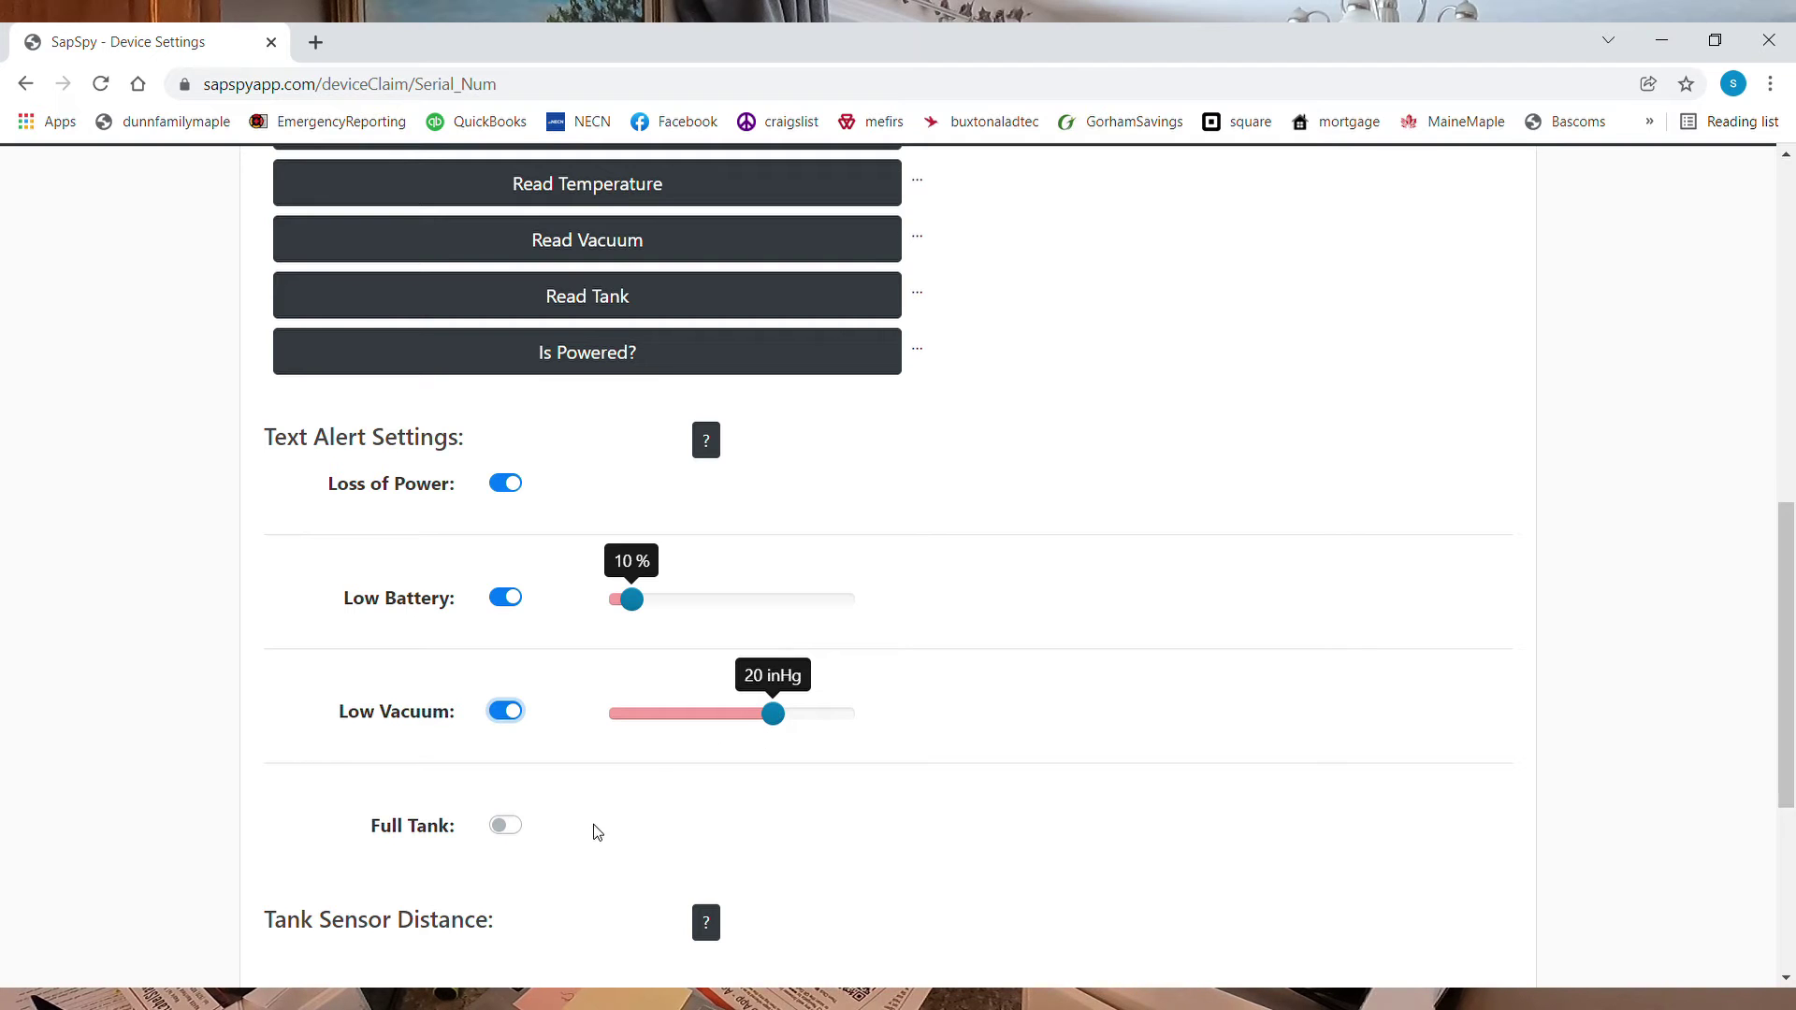
click(505, 827)
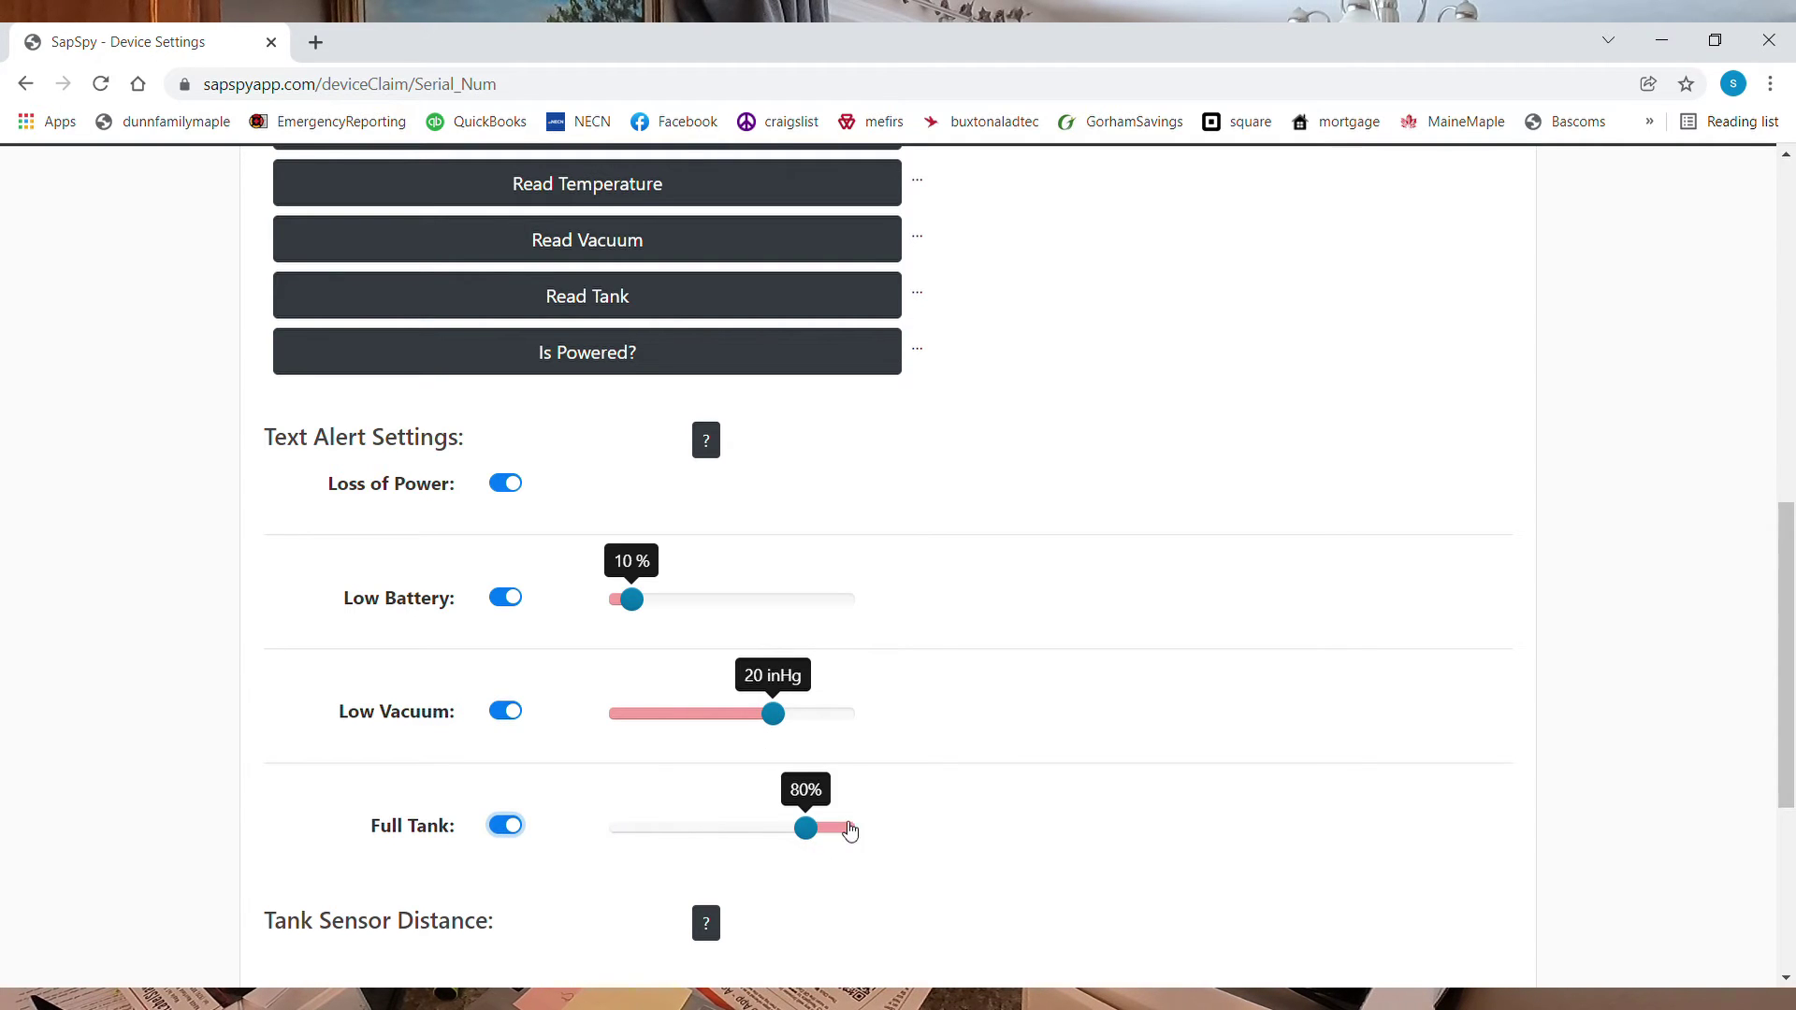
drag(814, 831, 800, 838)
scroll(541, 842, down, 2)
scroll(737, 779, down, 2)
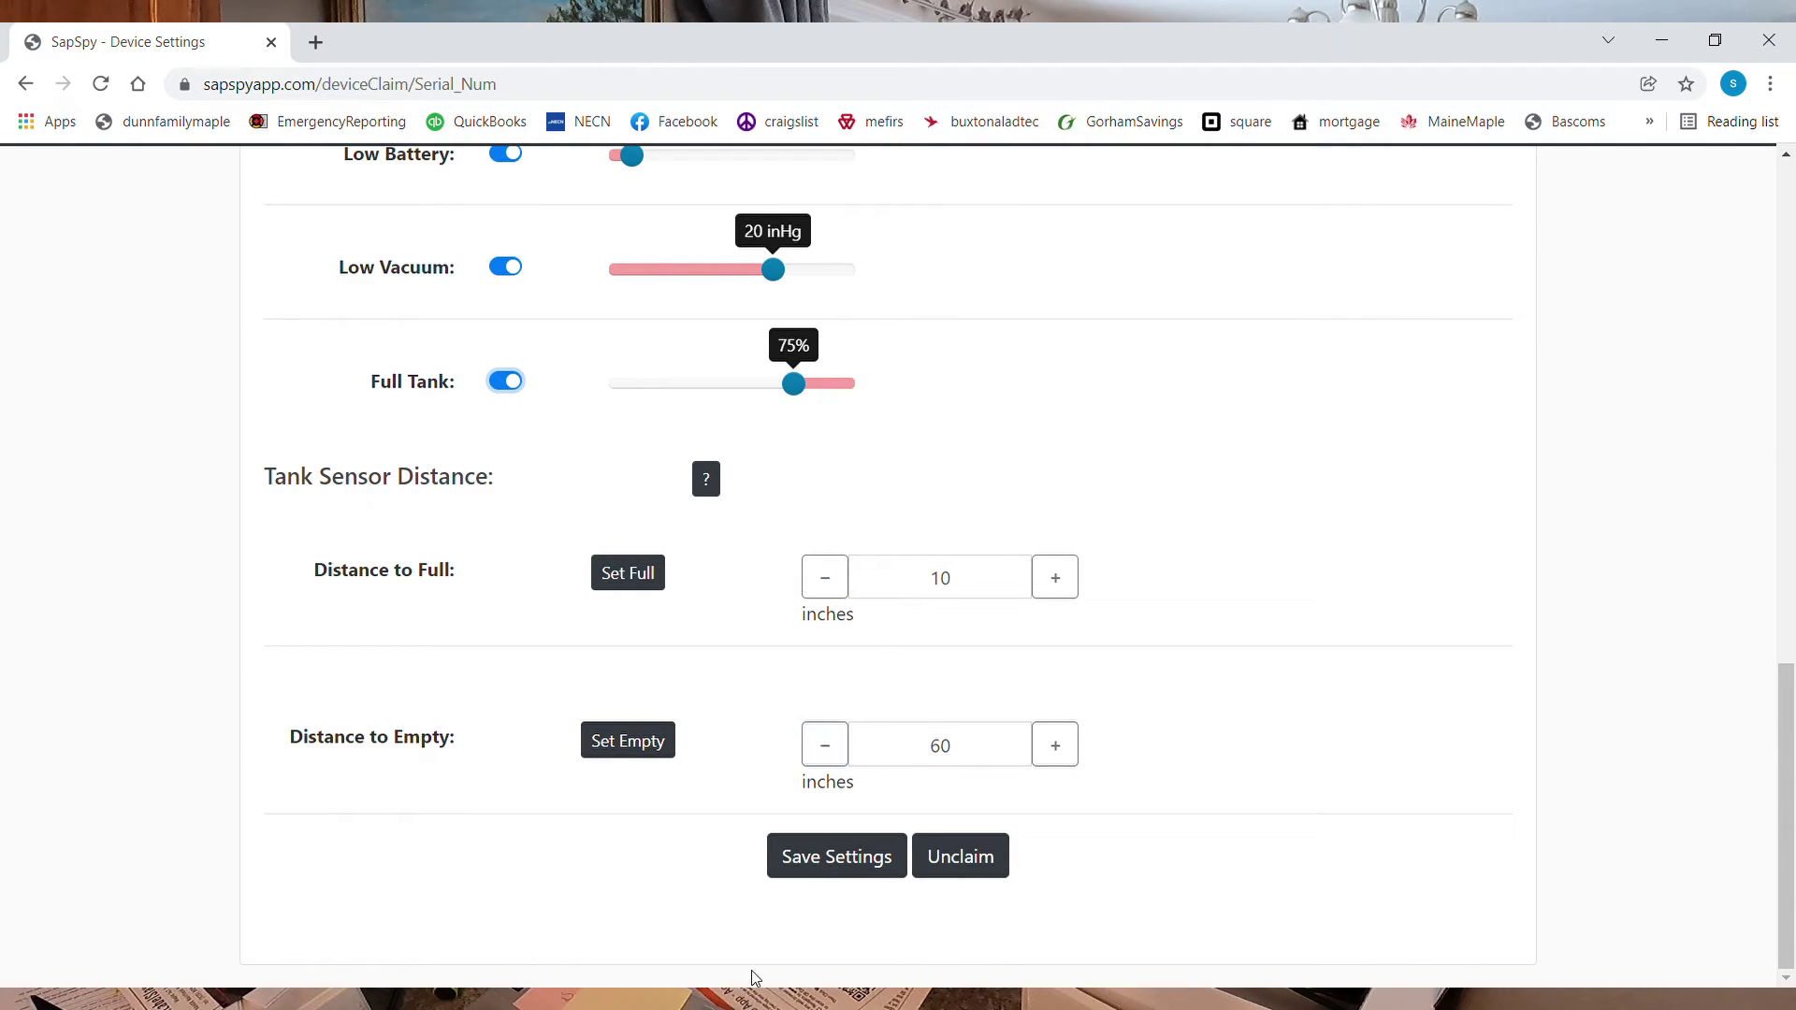
click(868, 868)
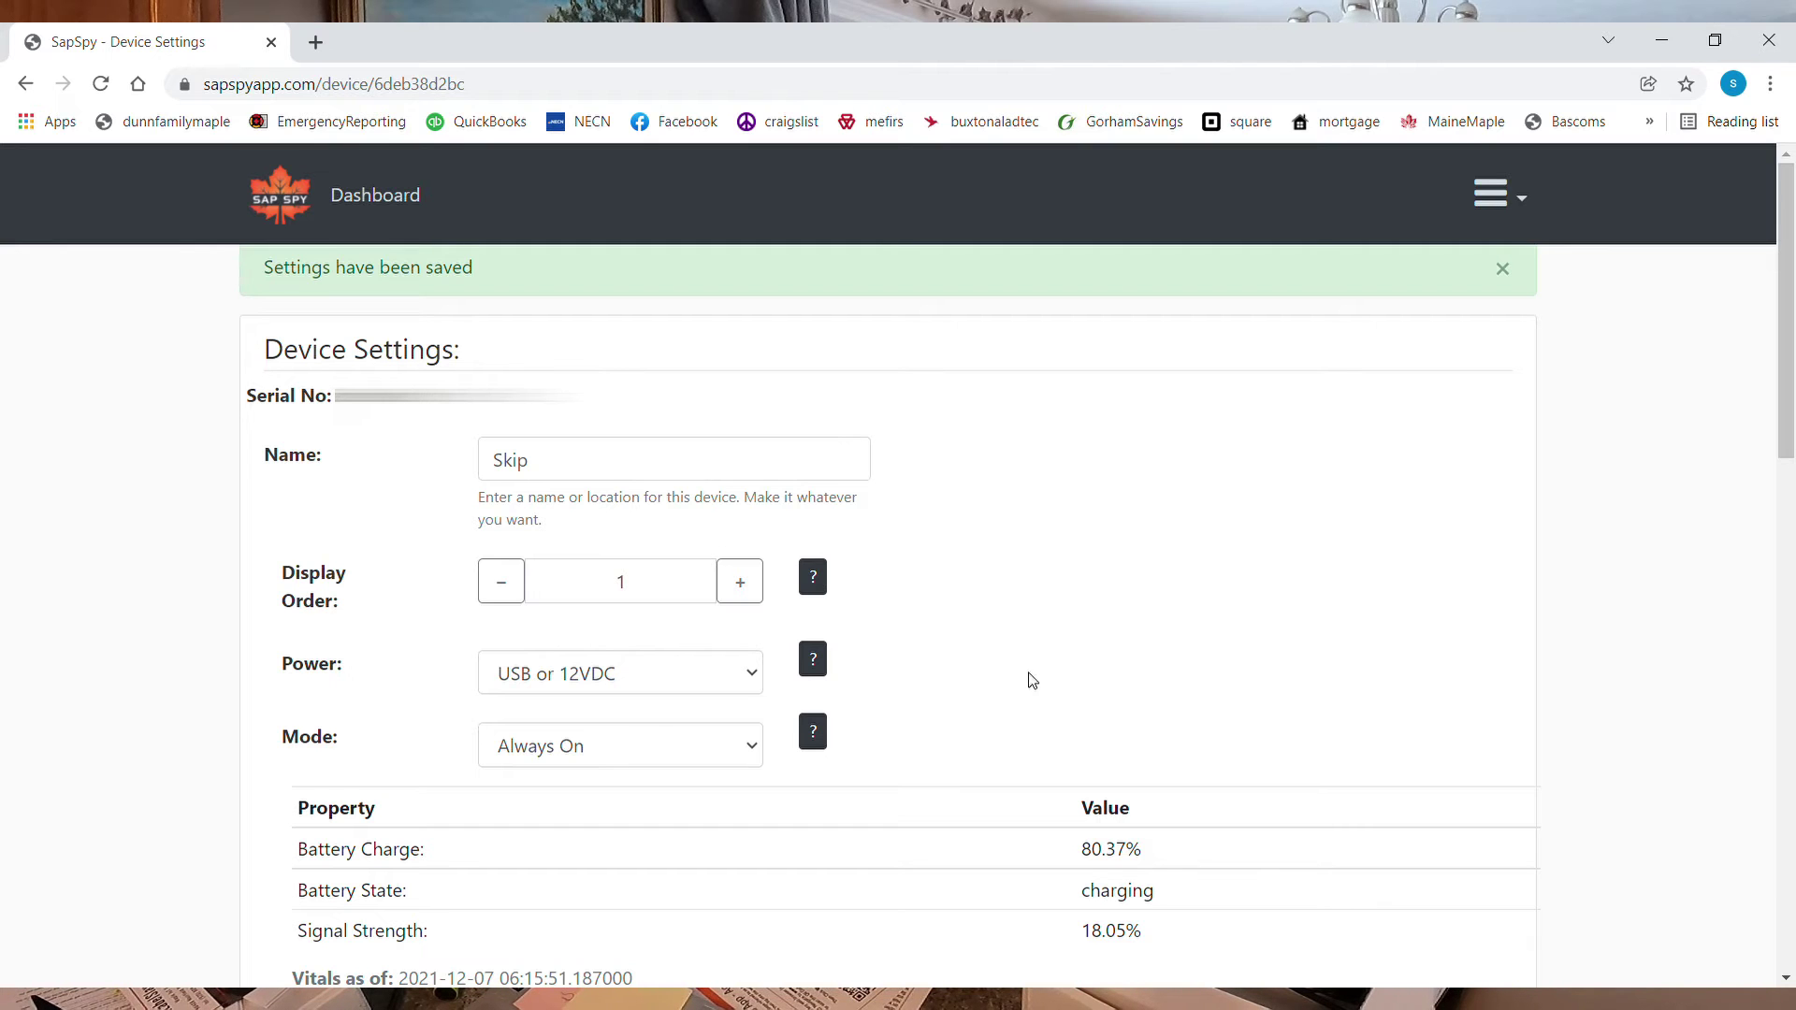
Check the available operating modes, leave the mode unchanged, and return to the Skip and Hill dashboard
scroll(1010, 626, down, 2)
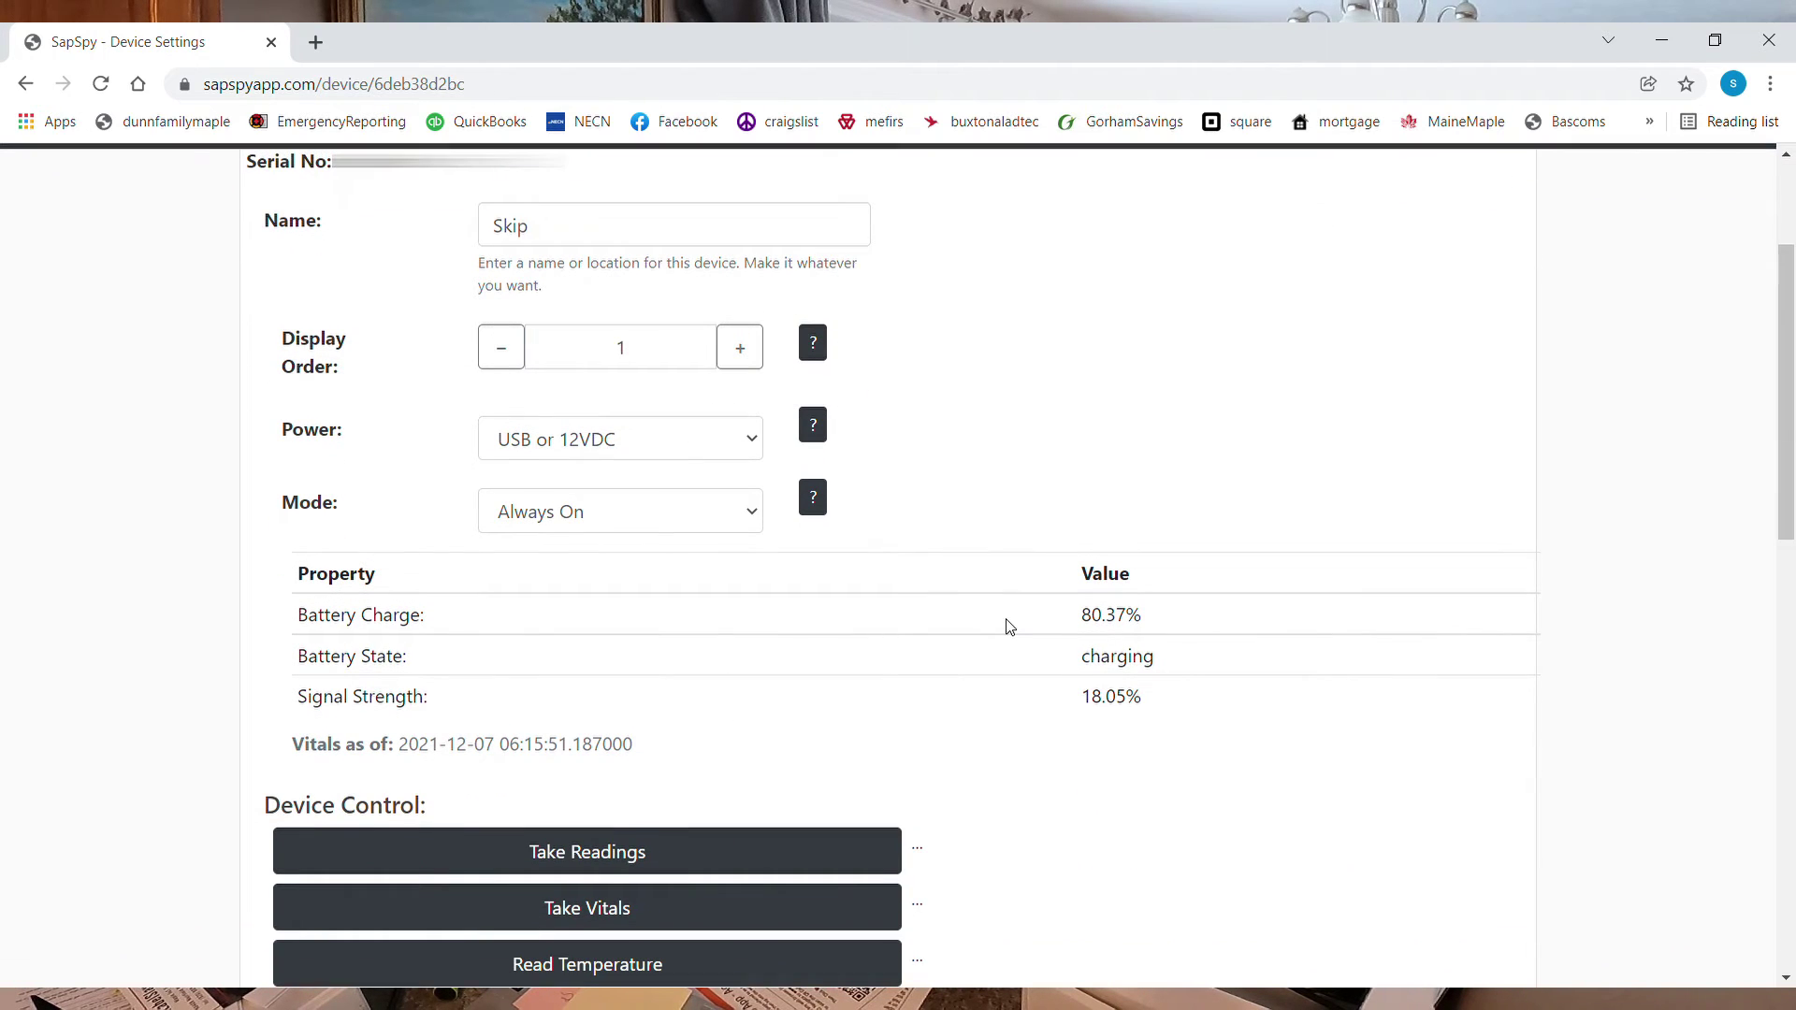
click(755, 506)
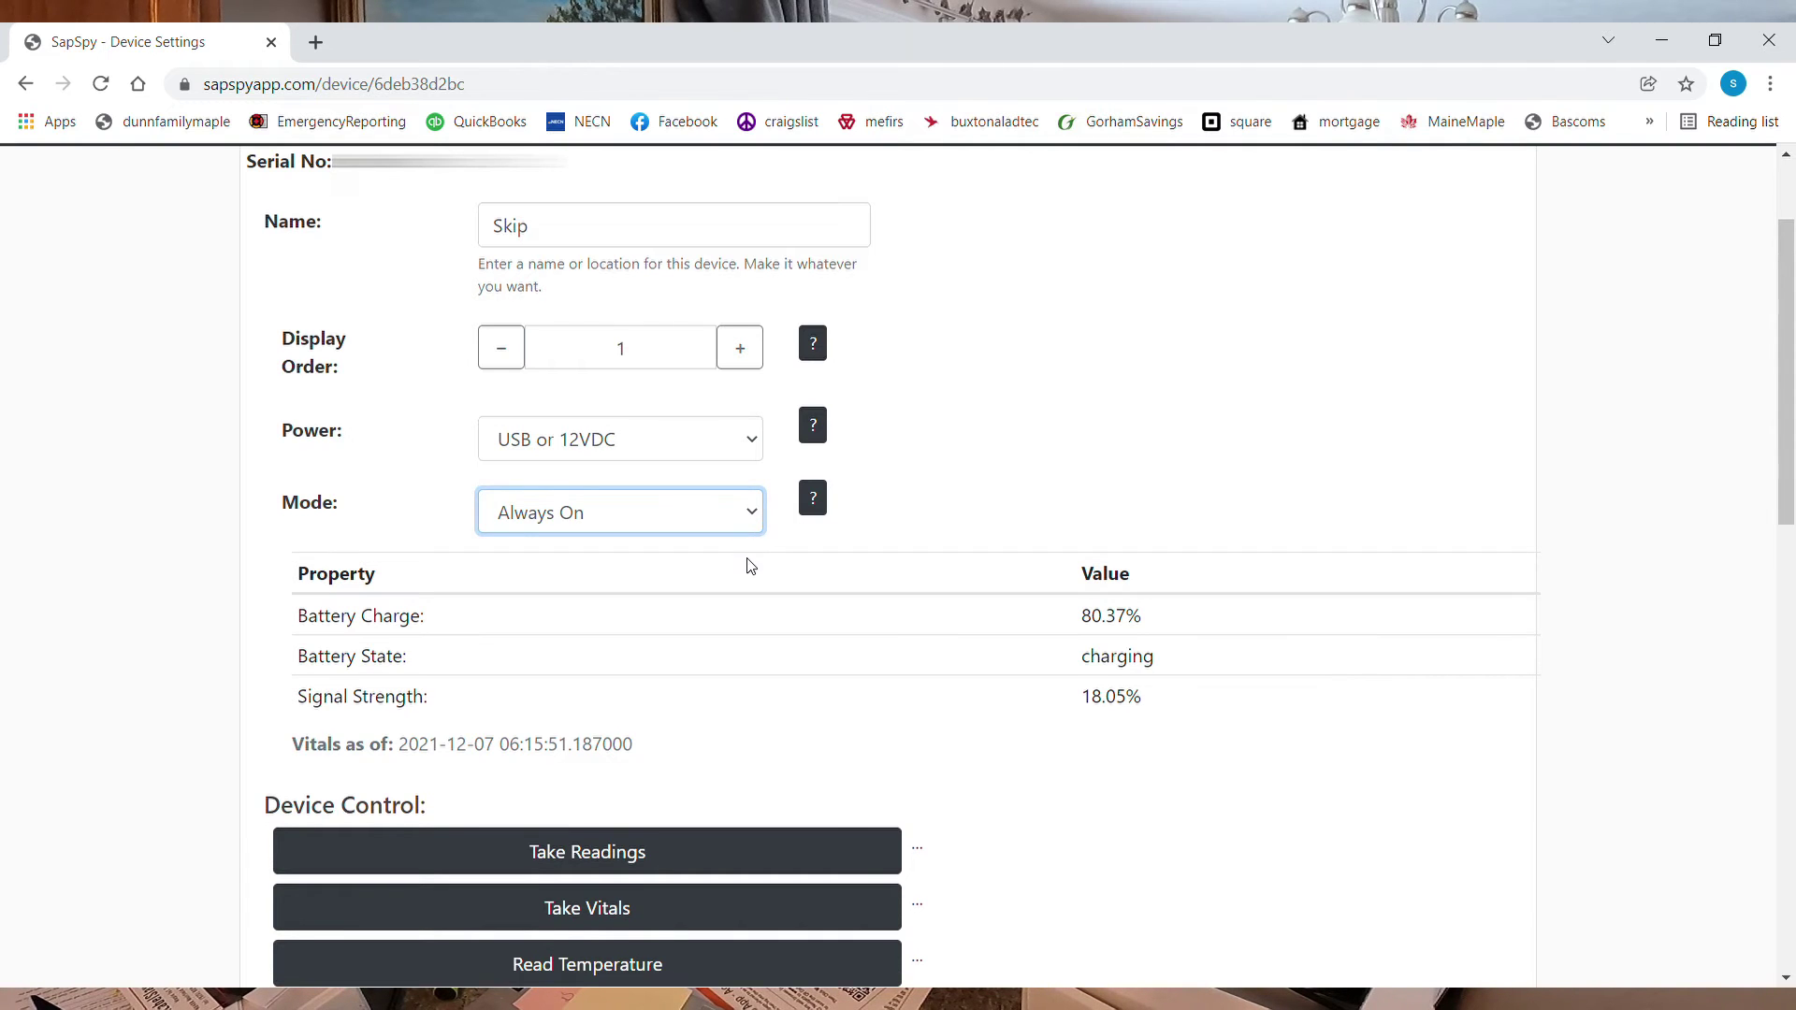
click(999, 454)
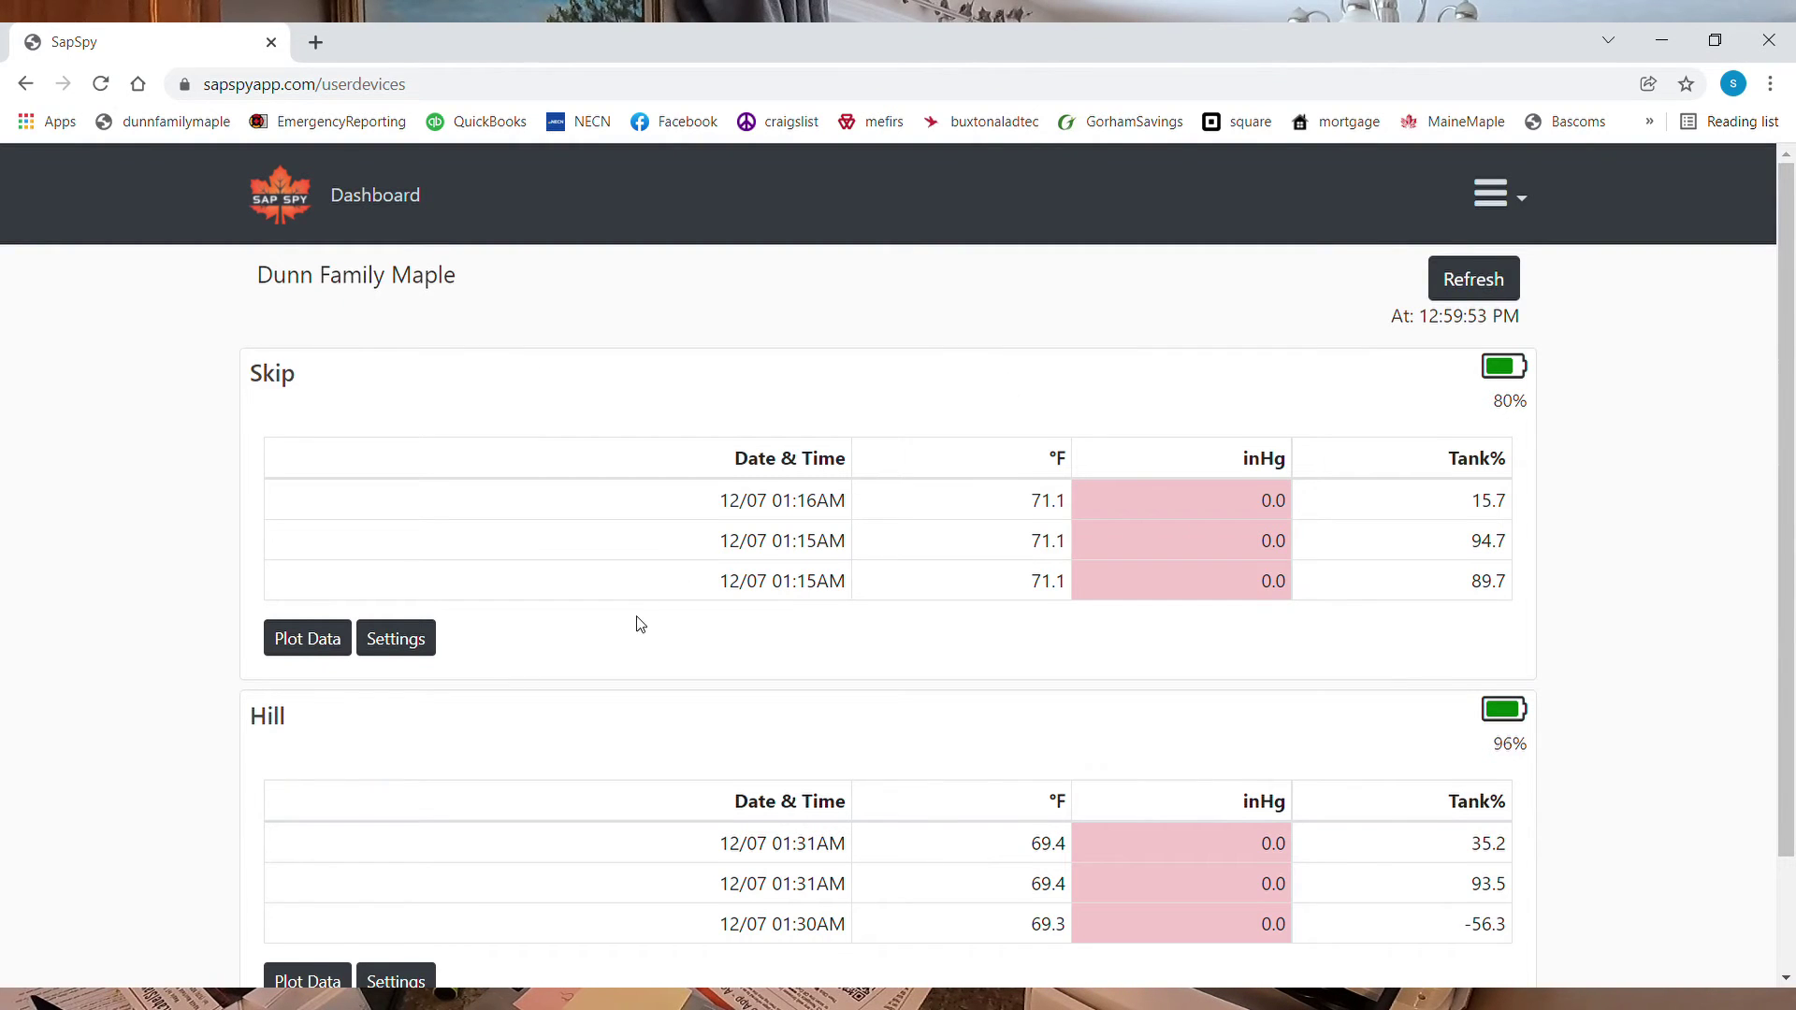
Start claiming a new device by replacing the serial number placeholder
scroll(640, 624, down, 2)
click(887, 947)
drag(666, 581, 515, 576)
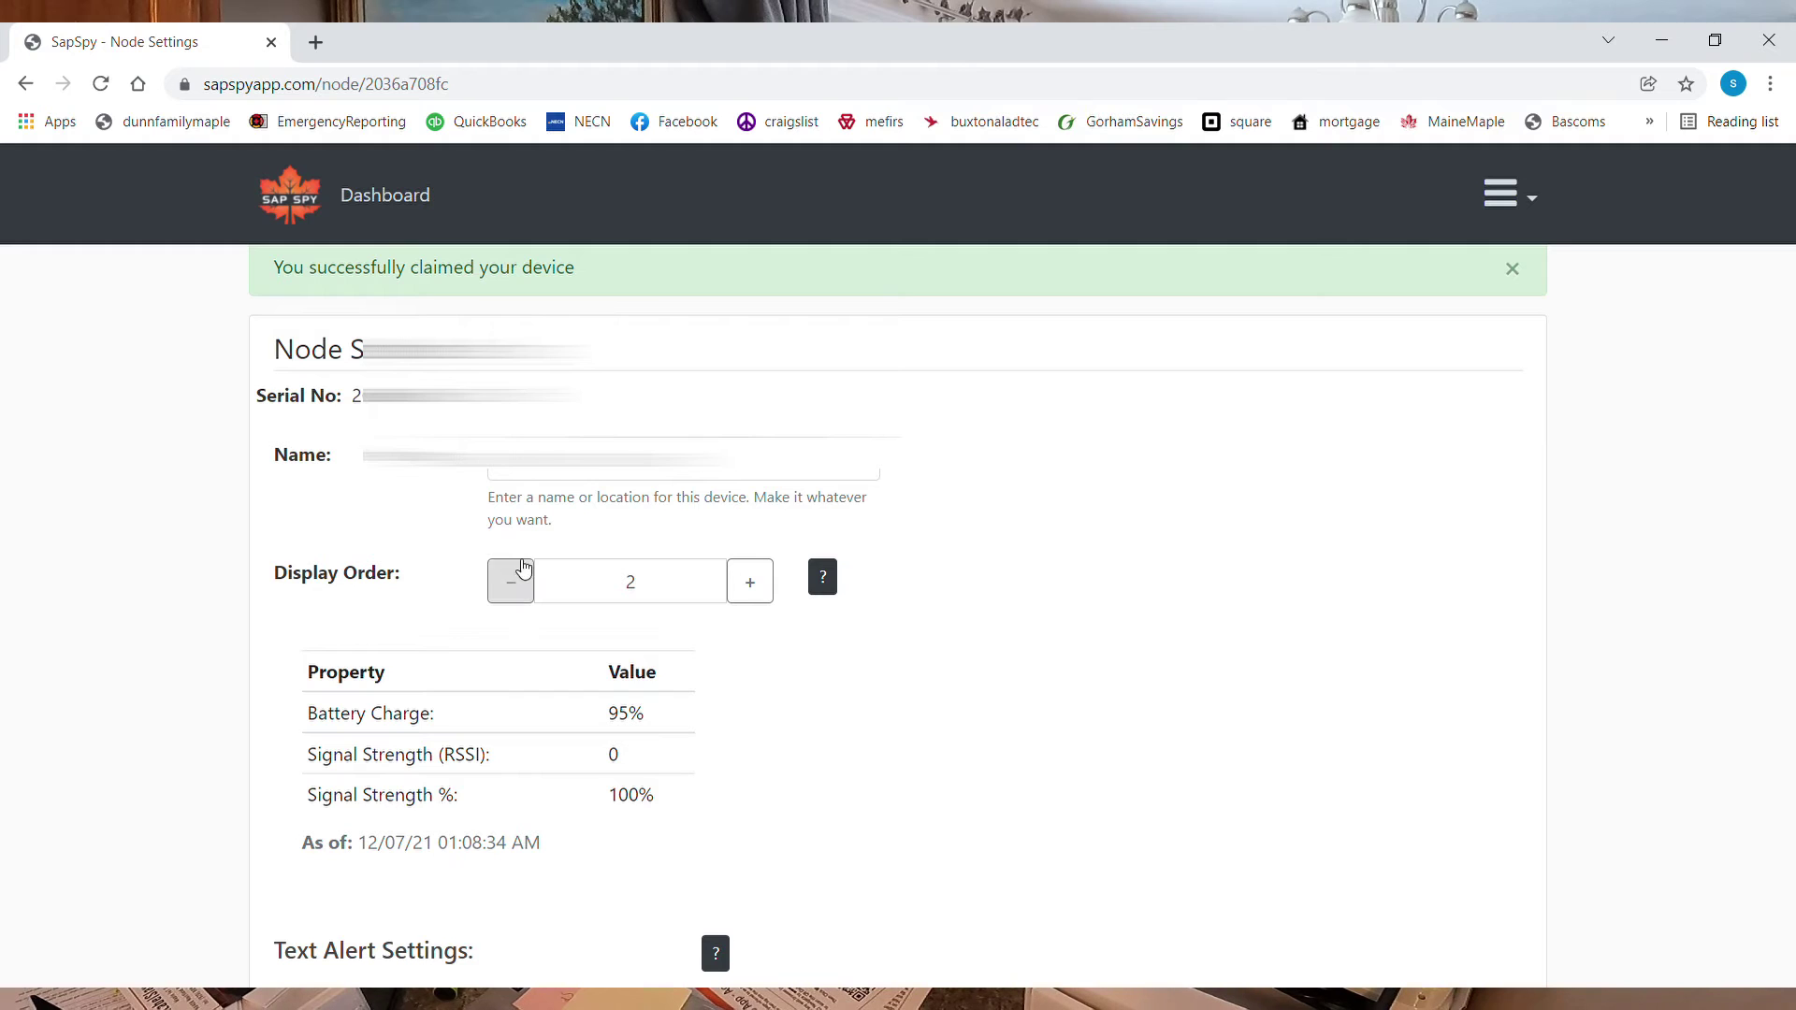
Replace the node's existing name with A-2,3, fixing the mistyped trailing 2
double_click(465, 467)
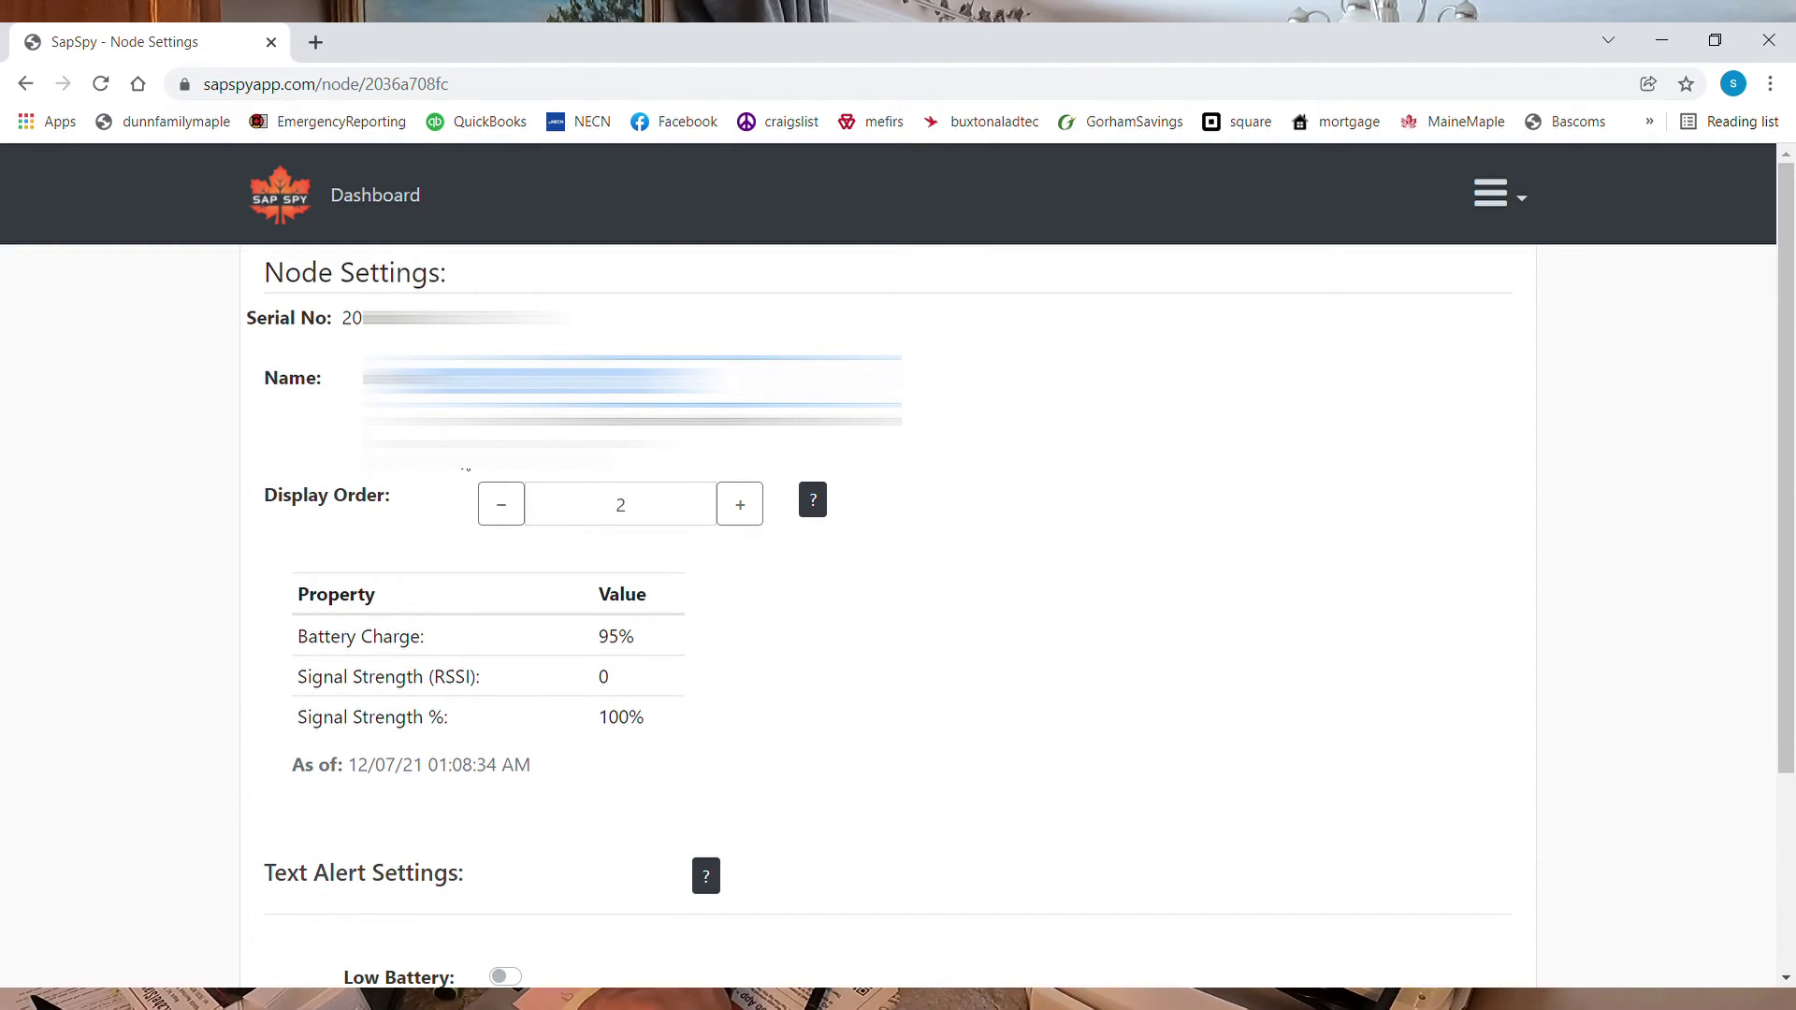
text(A)
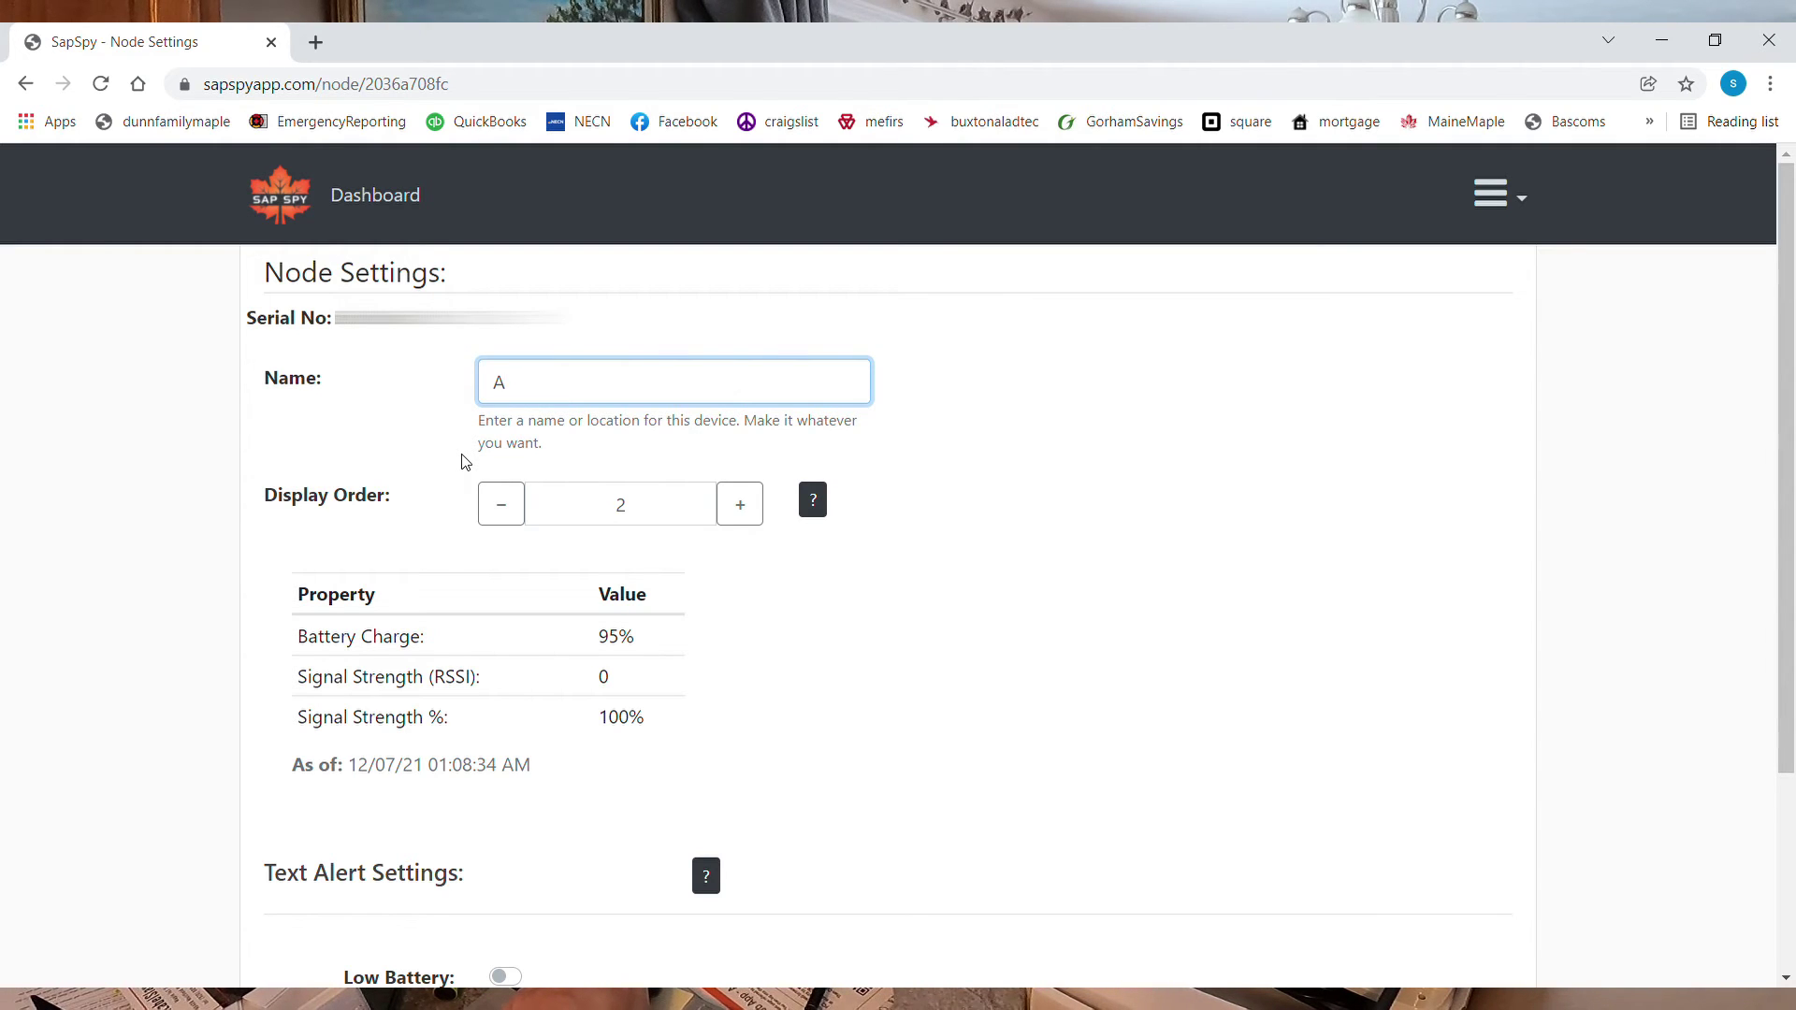
text(-2)
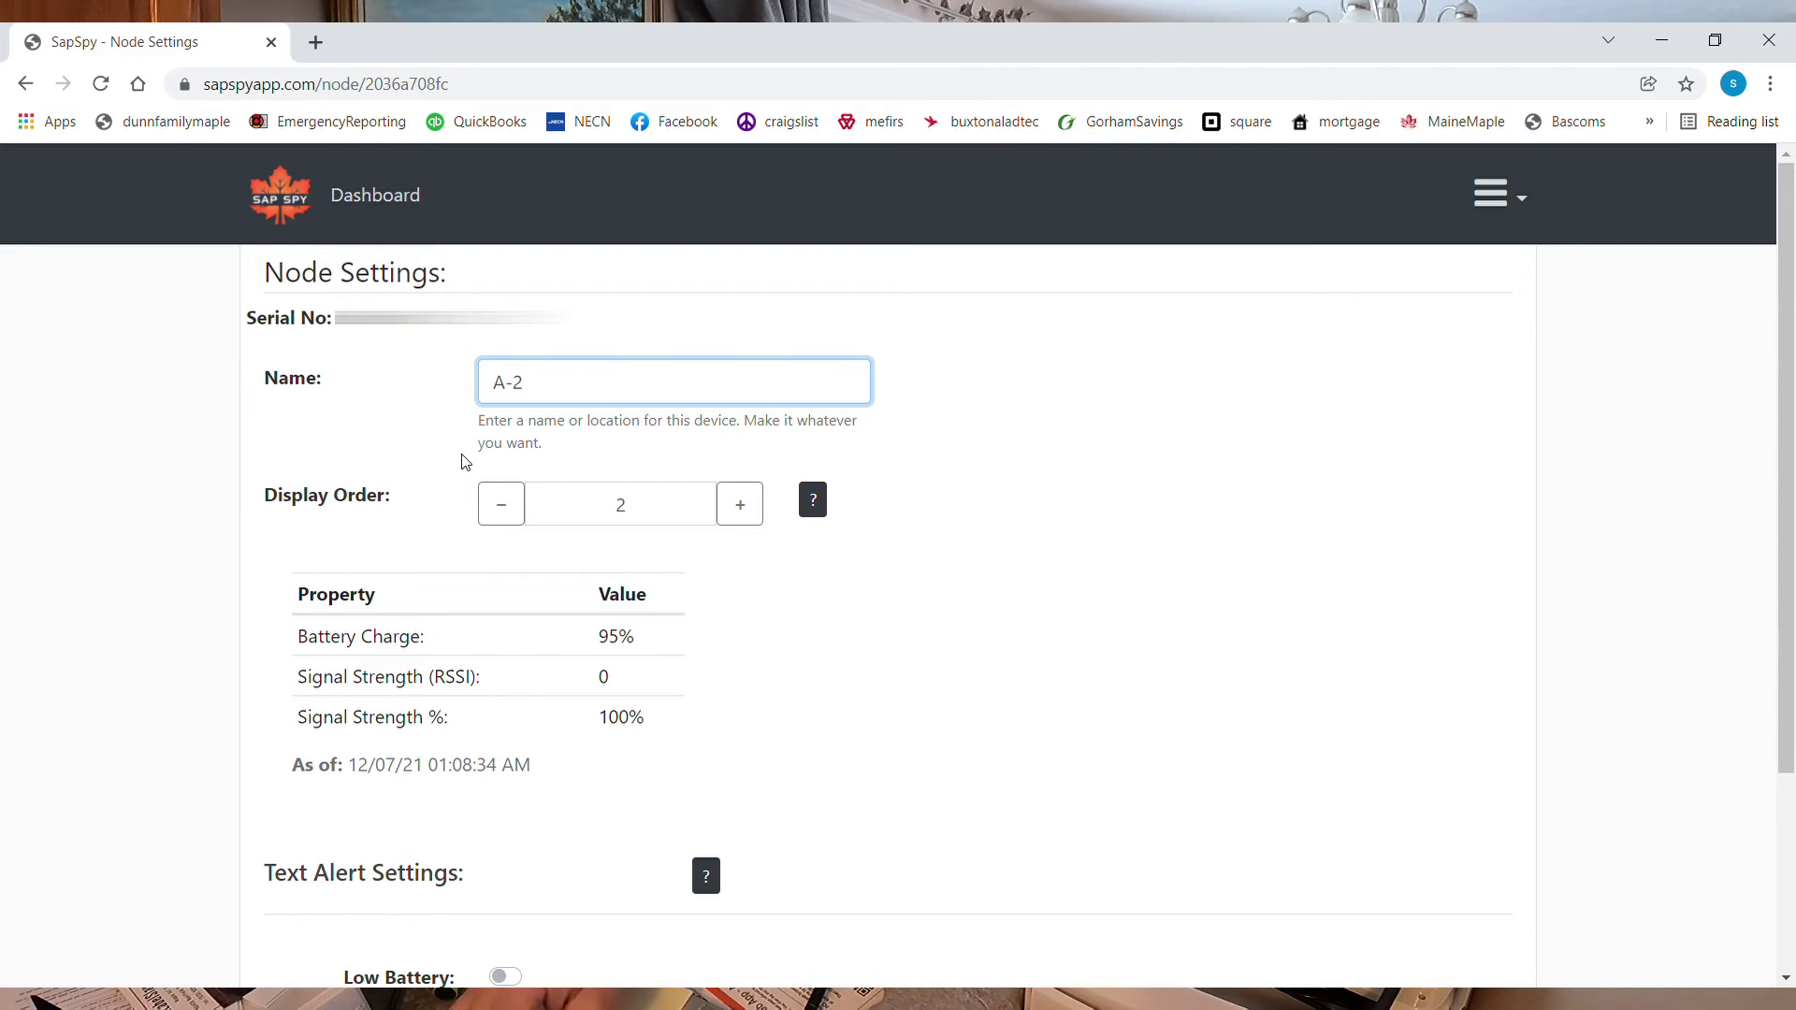
text(,)
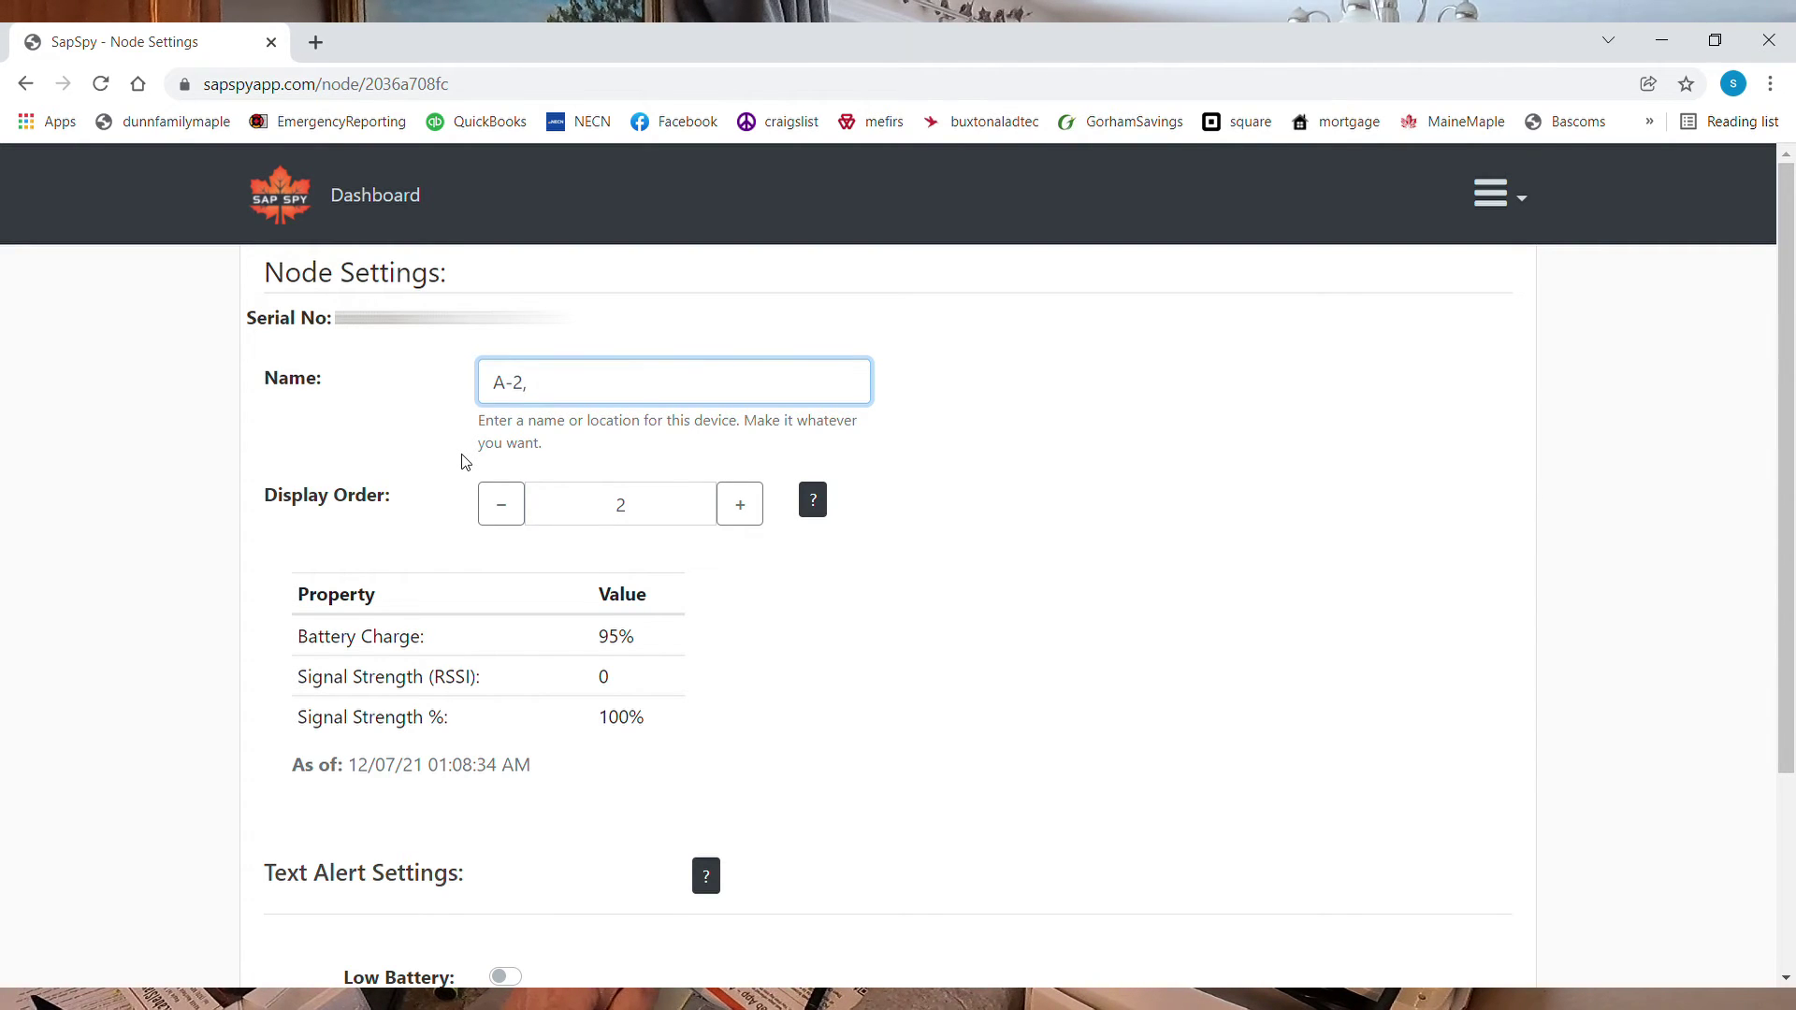
text(2)
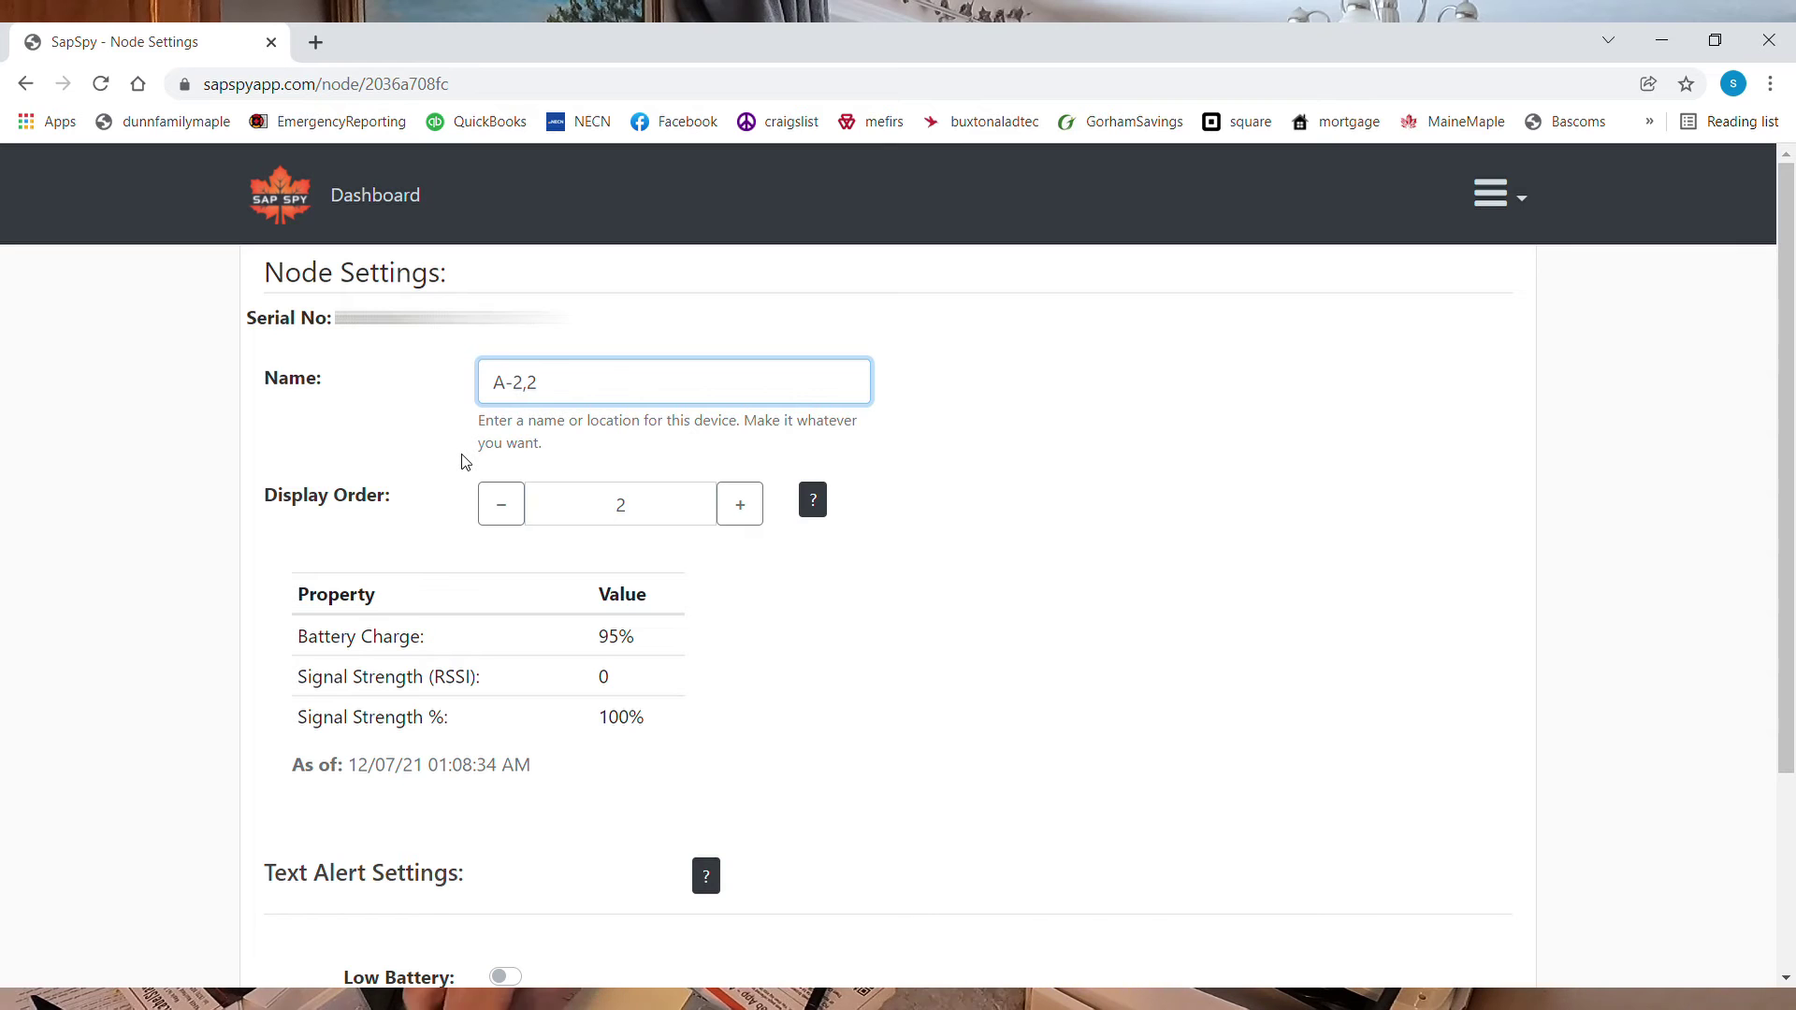
key(BackSpace)
Finish naming A-2,3 and save its alerts: Low Battery at 10%, Low Vacuum at 22 inHg
text(3)
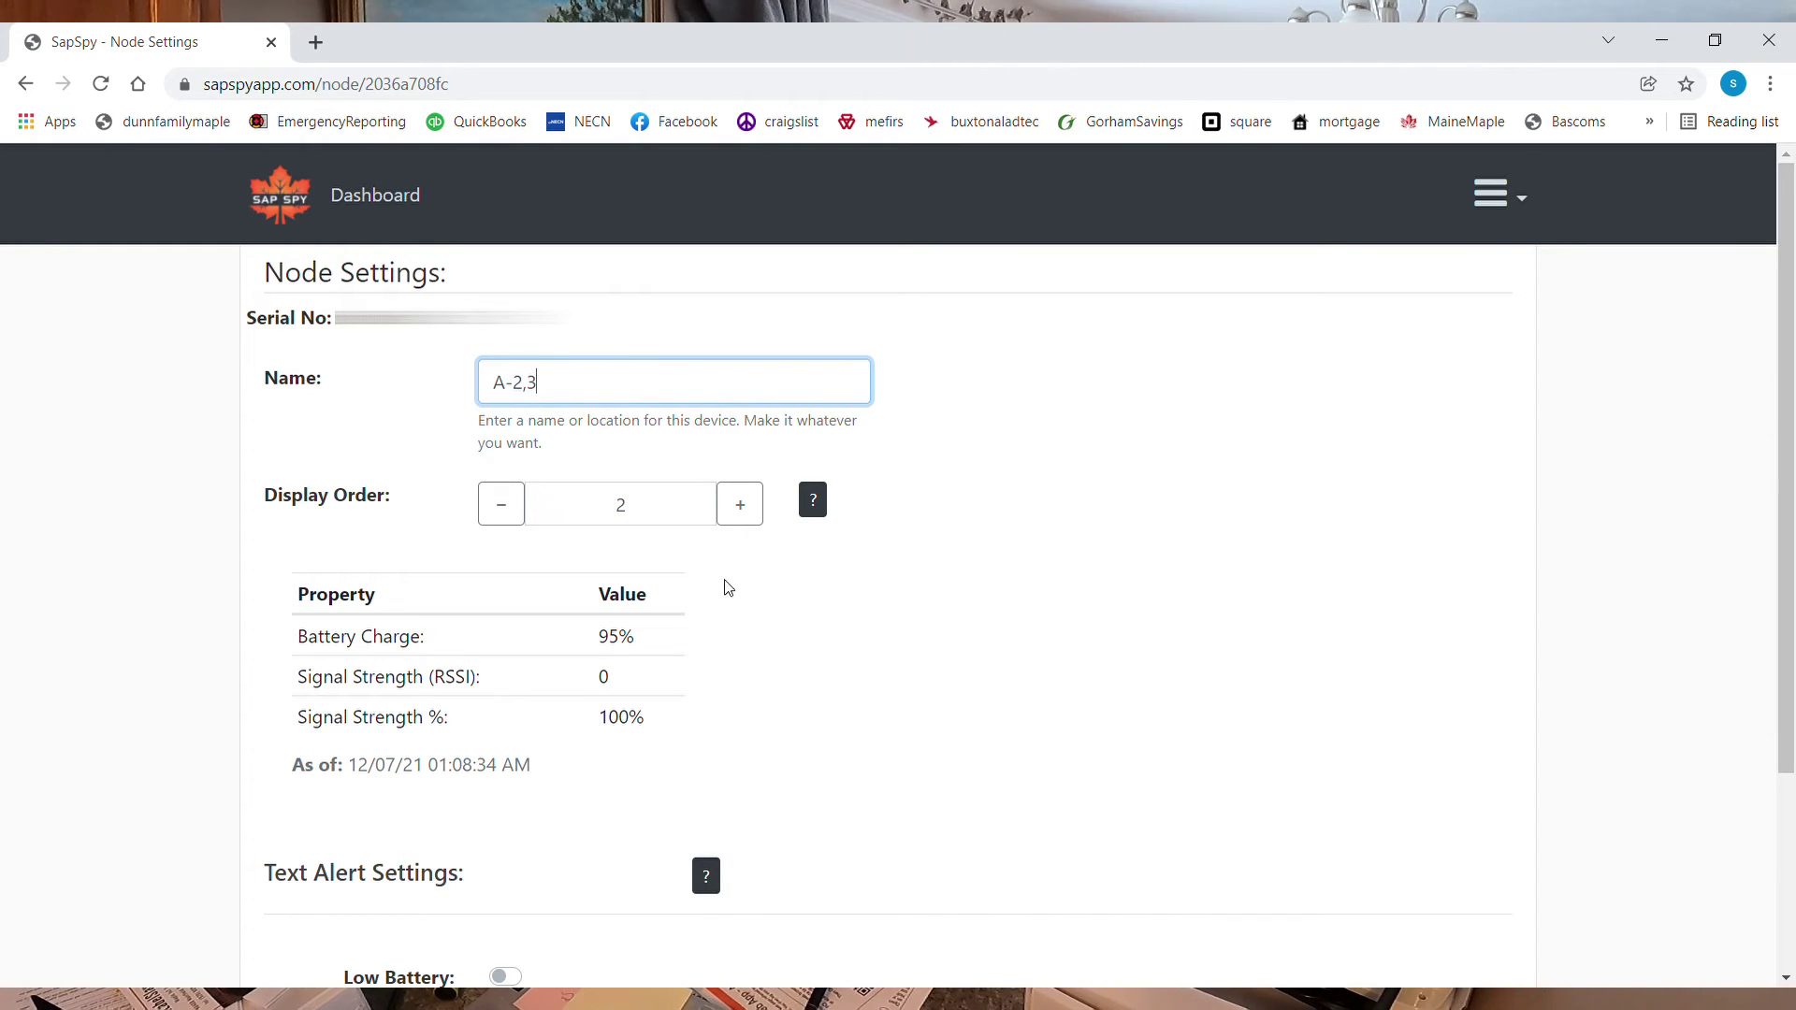
scroll(761, 614, down, 2)
scroll(761, 614, down, 1)
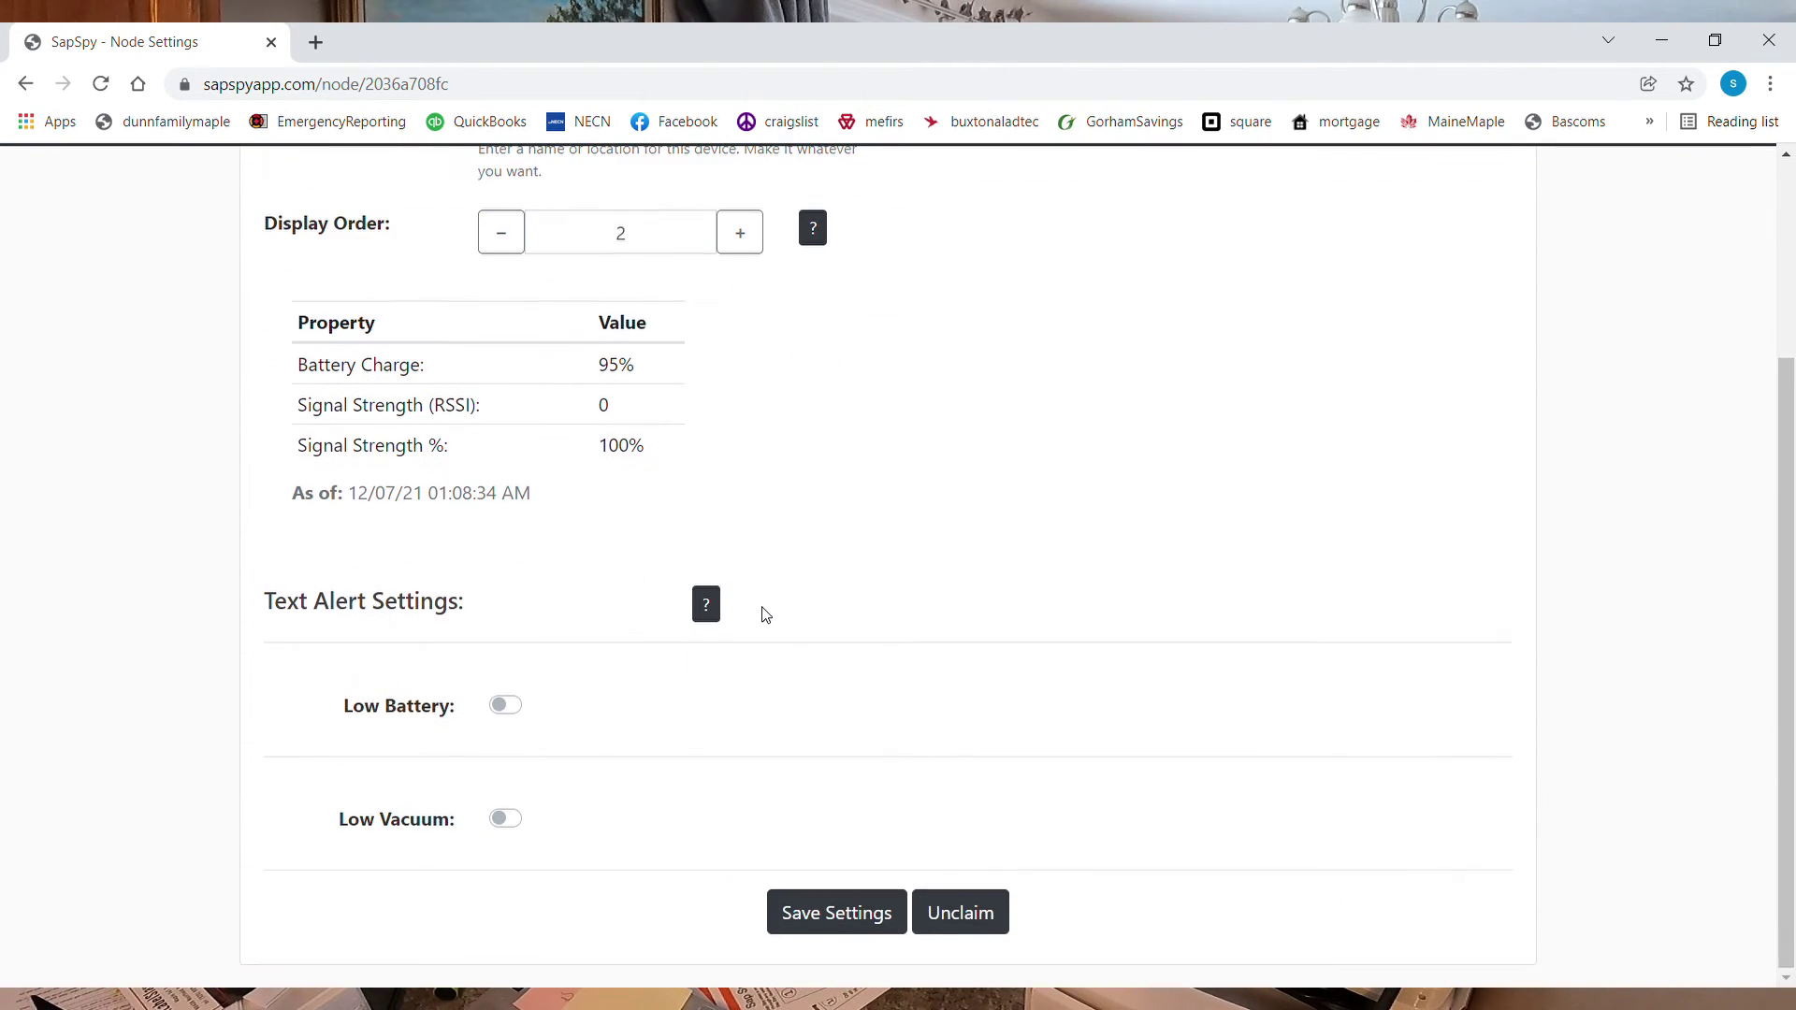
click(511, 709)
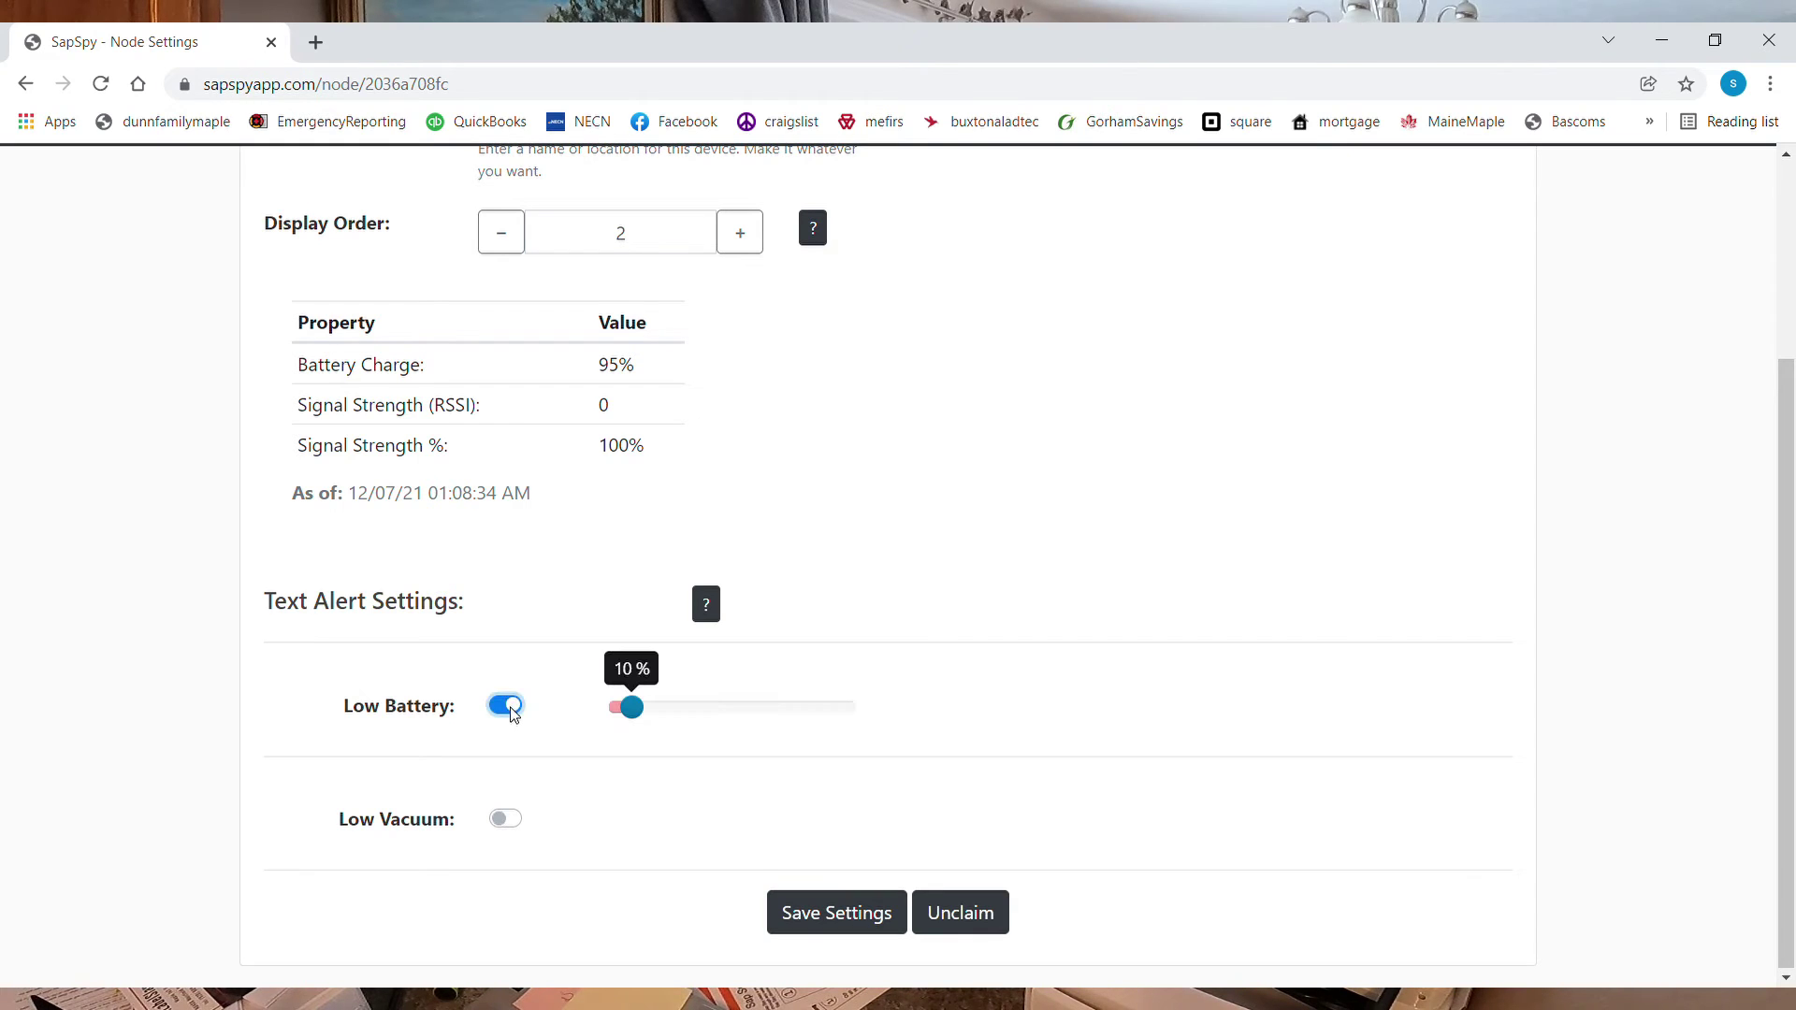
click(511, 822)
drag(625, 829, 800, 836)
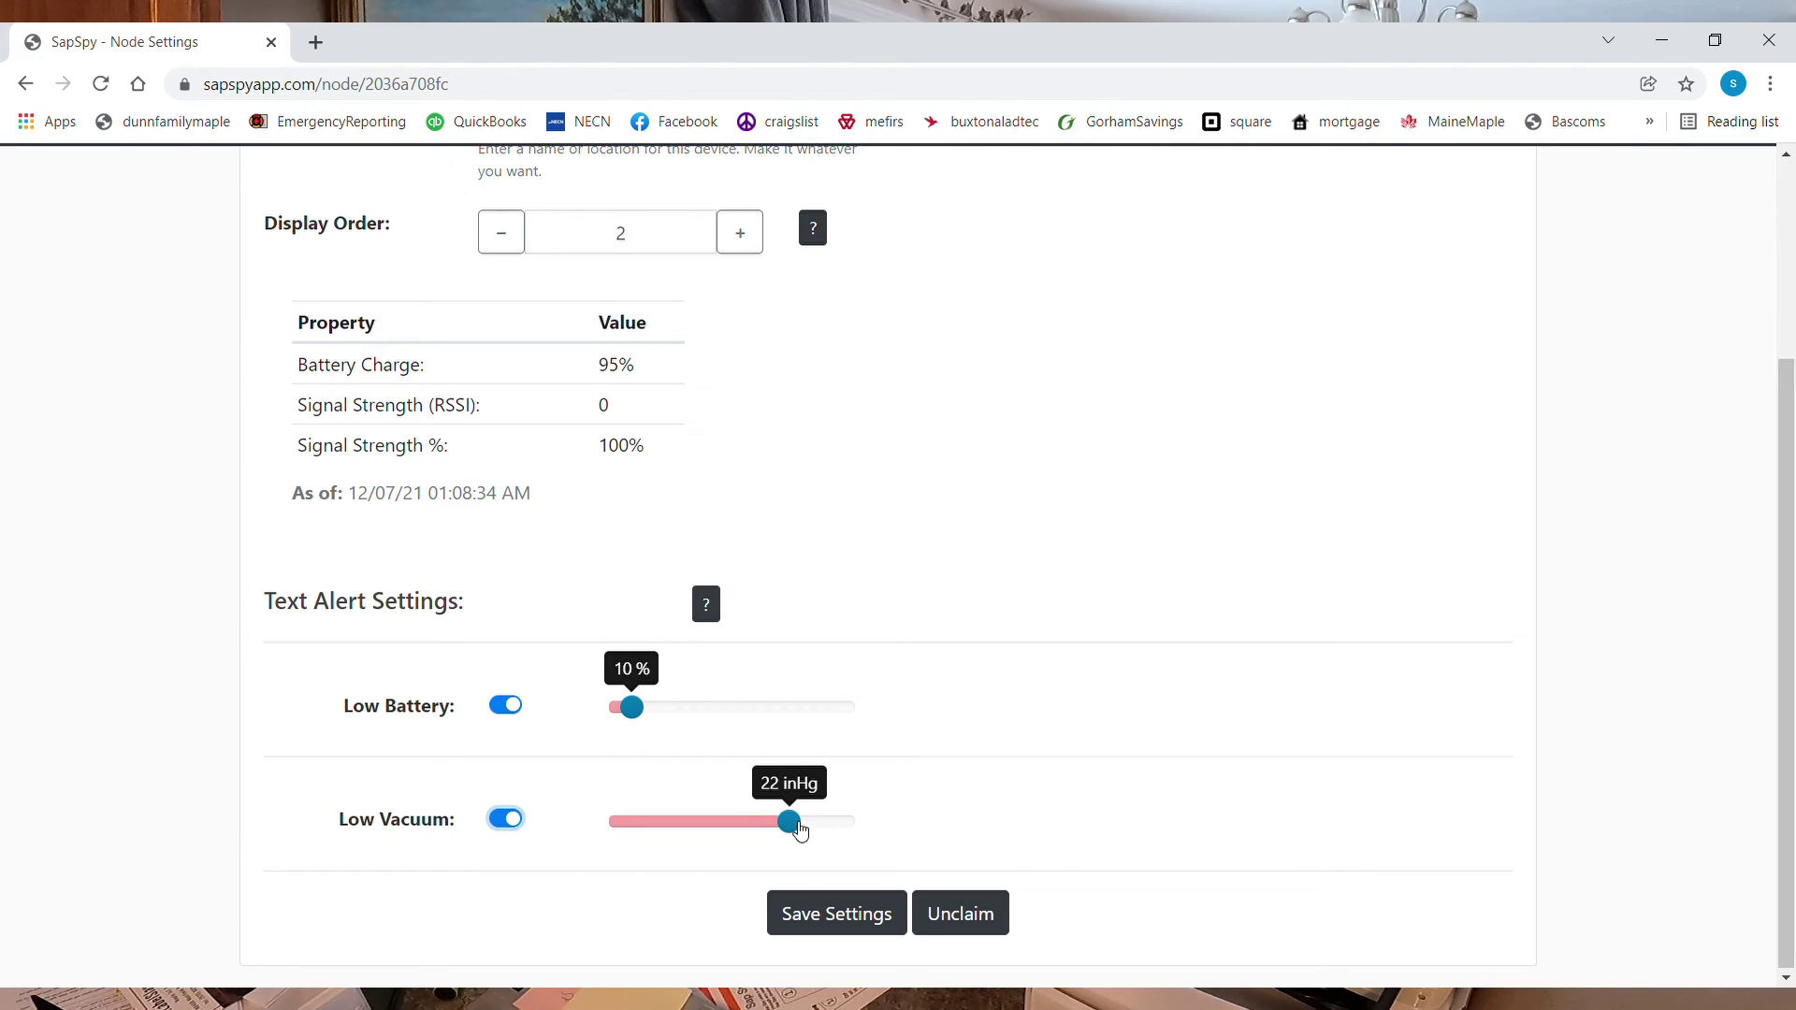
click(835, 915)
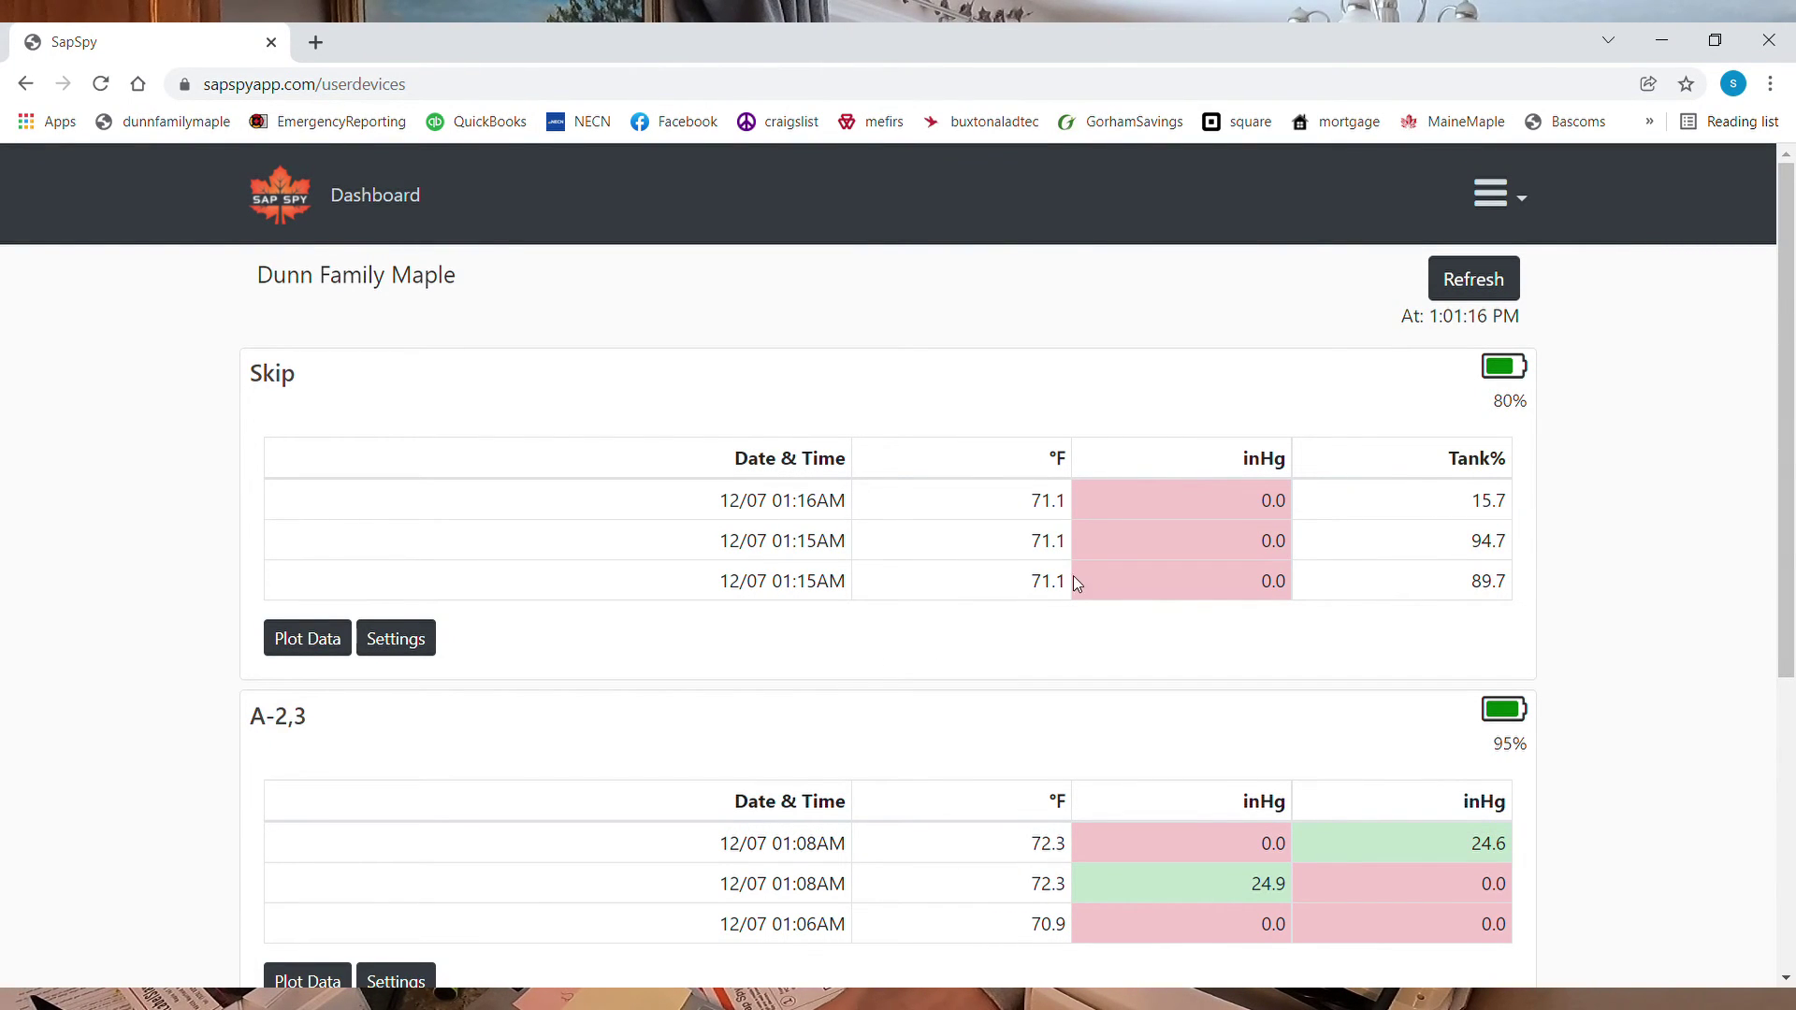
Scroll the dashboard list to see Skip at 80%, A-2,3 at 95% and Hill at 96%
scroll(962, 790, down, 1)
scroll(875, 880, up, 1)
scroll(912, 921, down, 1)
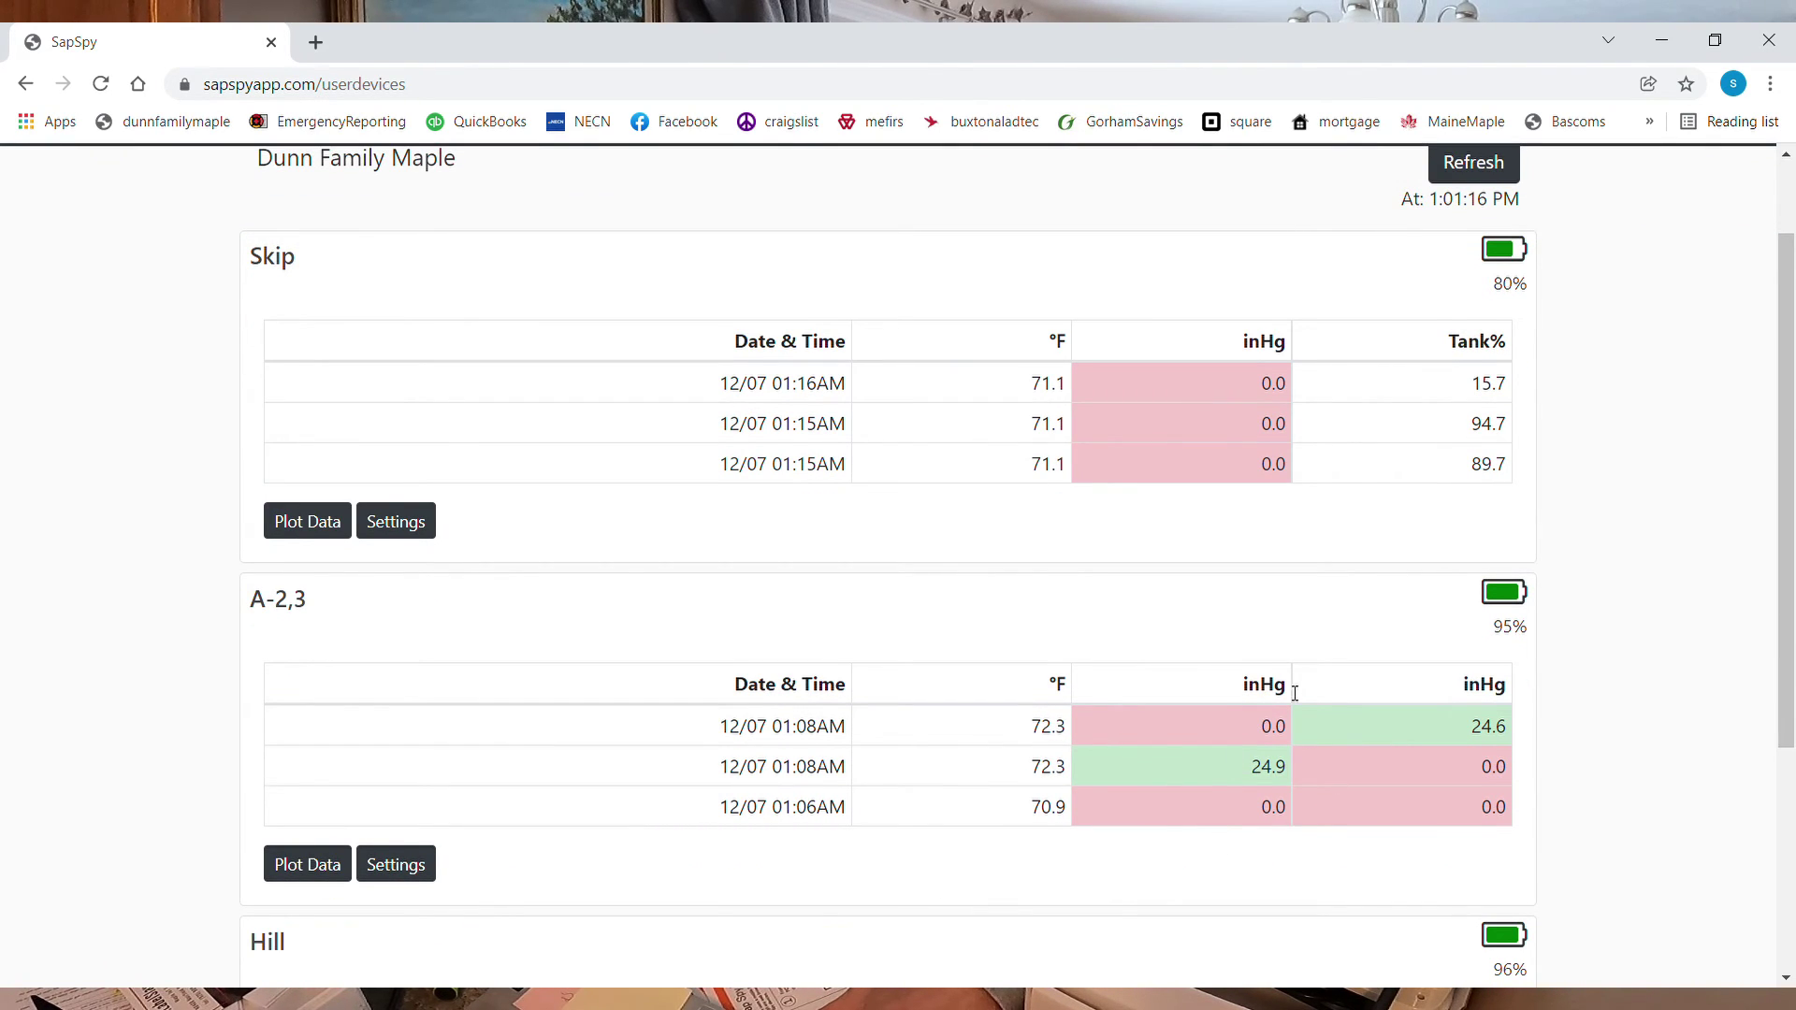
Scroll through A-2,3's empty Vacuum, Temperature and Battery Charge charts over 12 hours
scroll(1511, 653, up, 1)
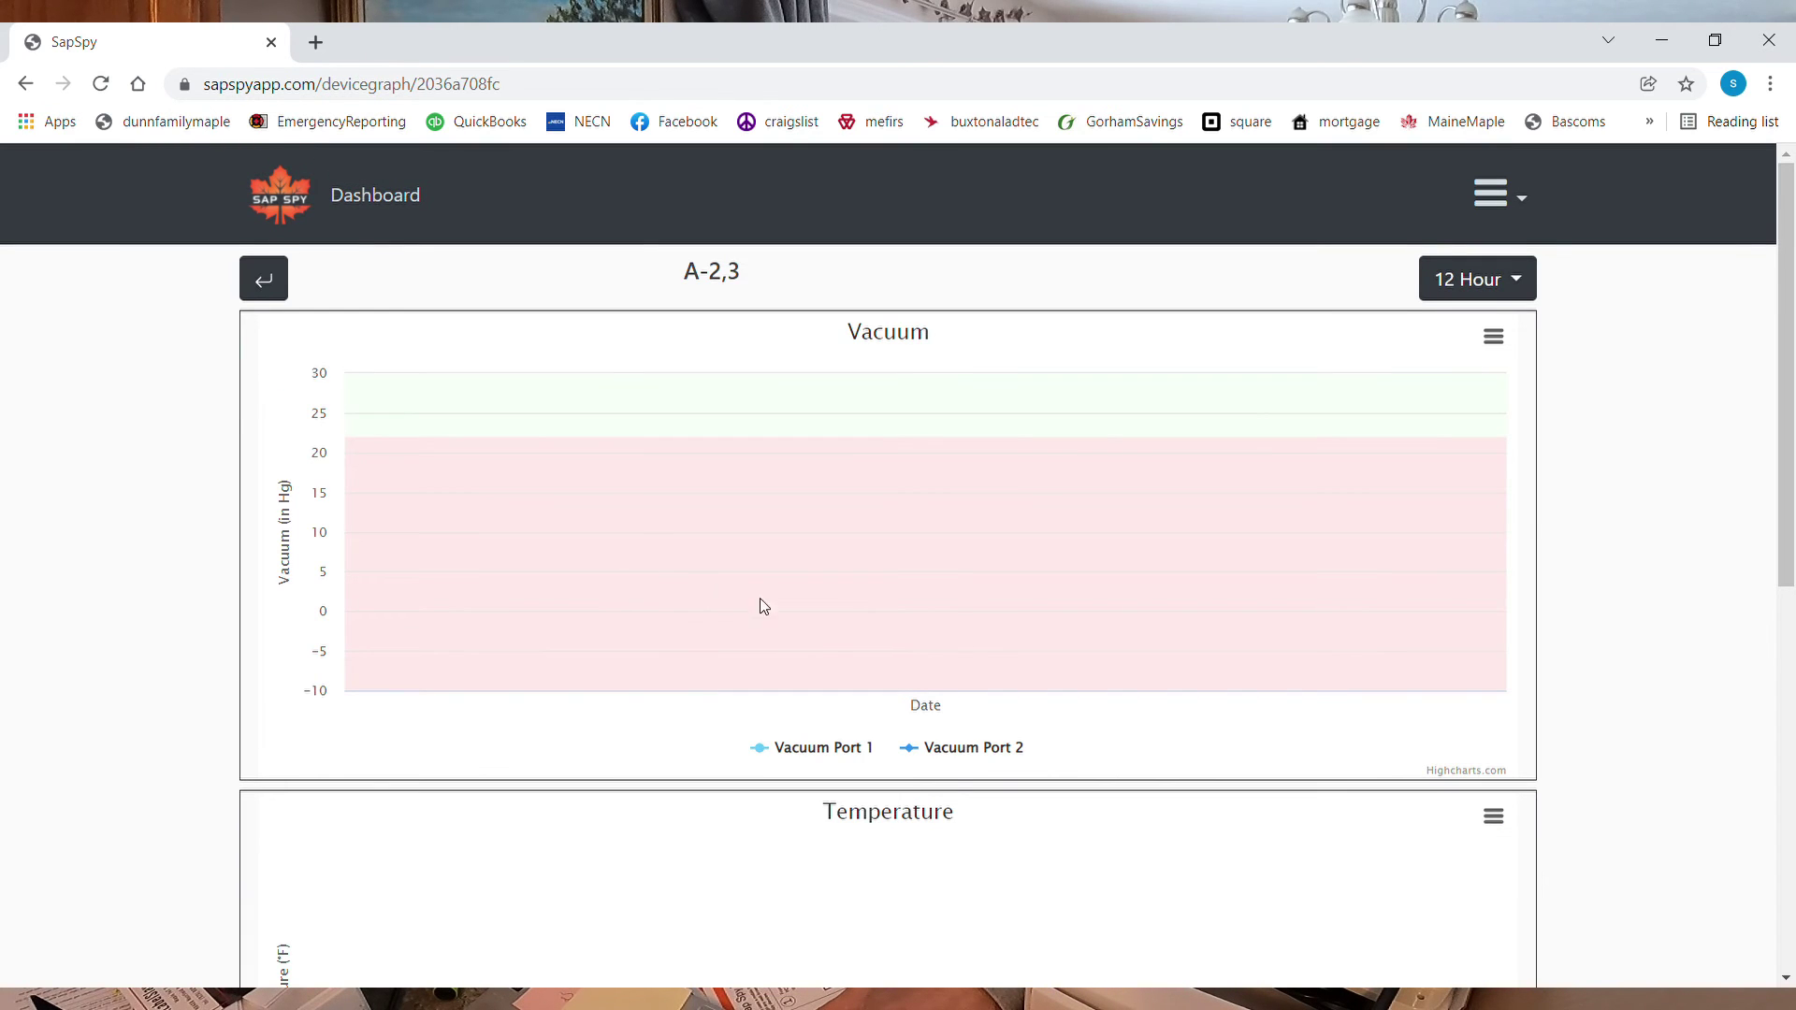
scroll(1128, 660, down, 7)
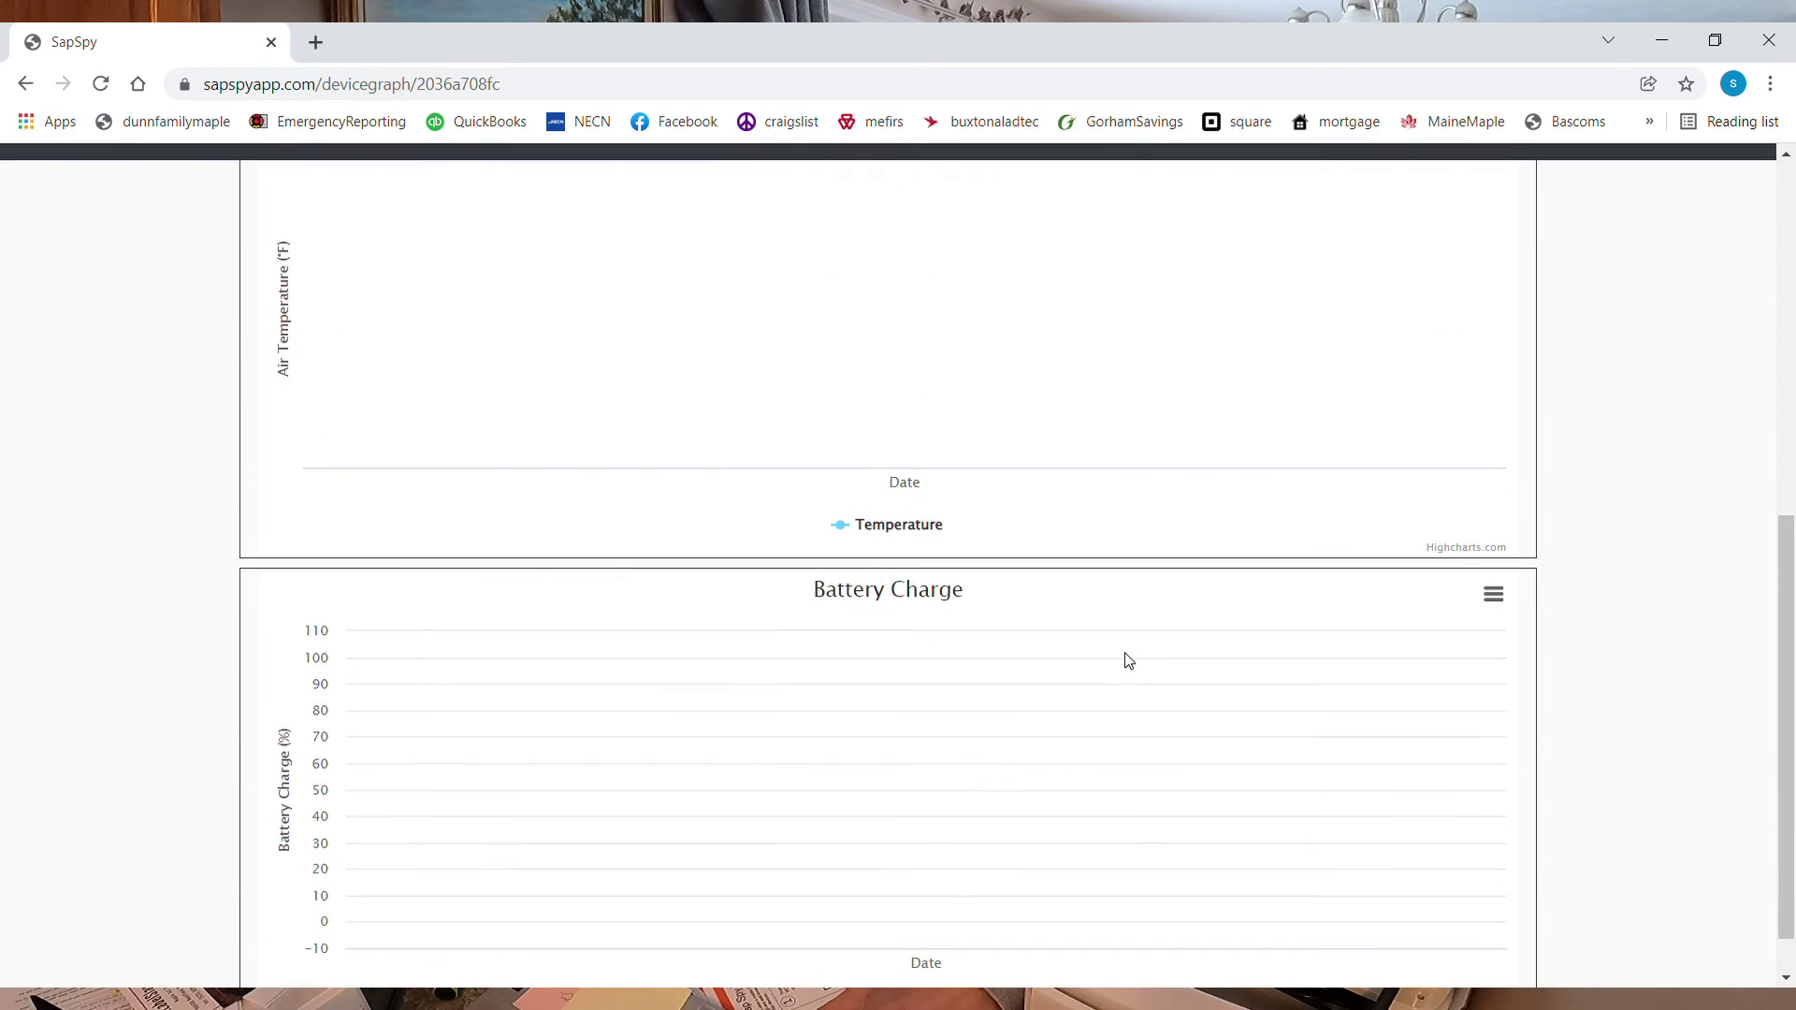